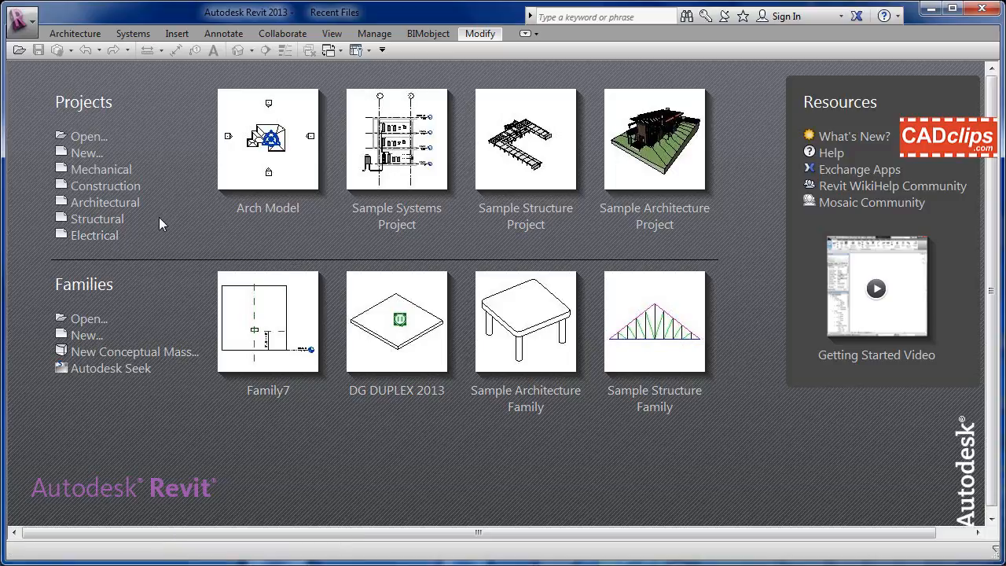
Check the project template files listed in the program's file location options, and leave the options unchanged.
click(23, 22)
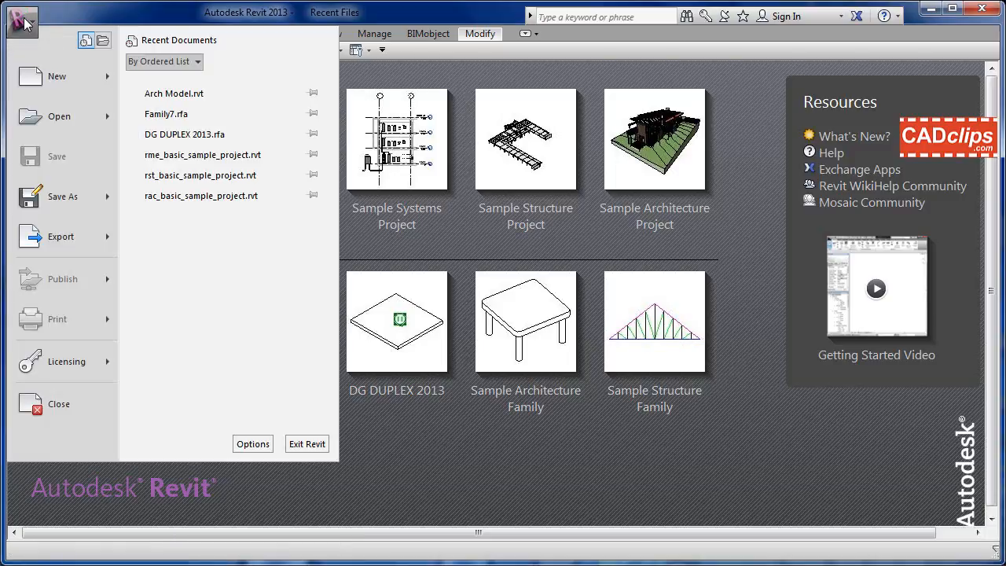
click(263, 443)
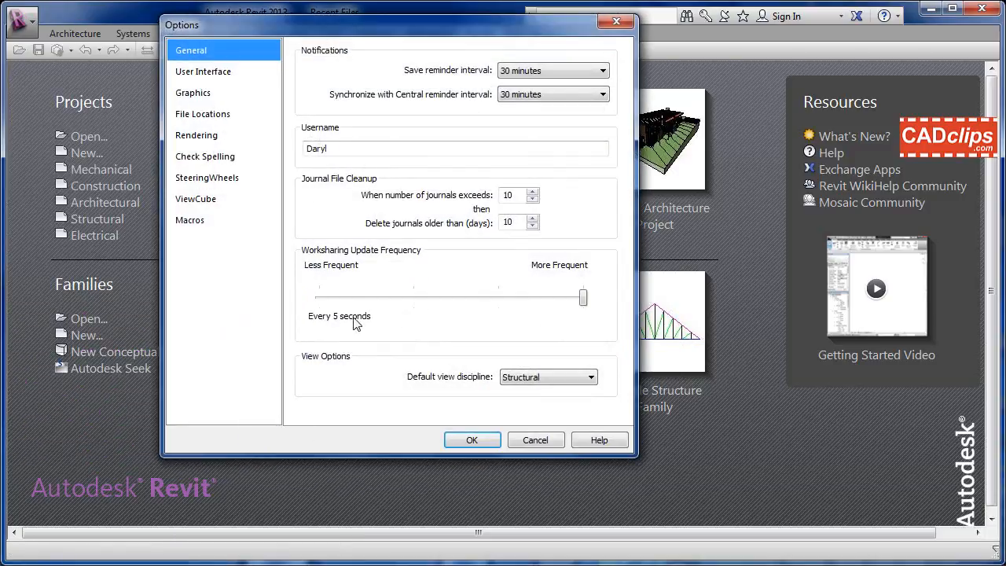
click(230, 118)
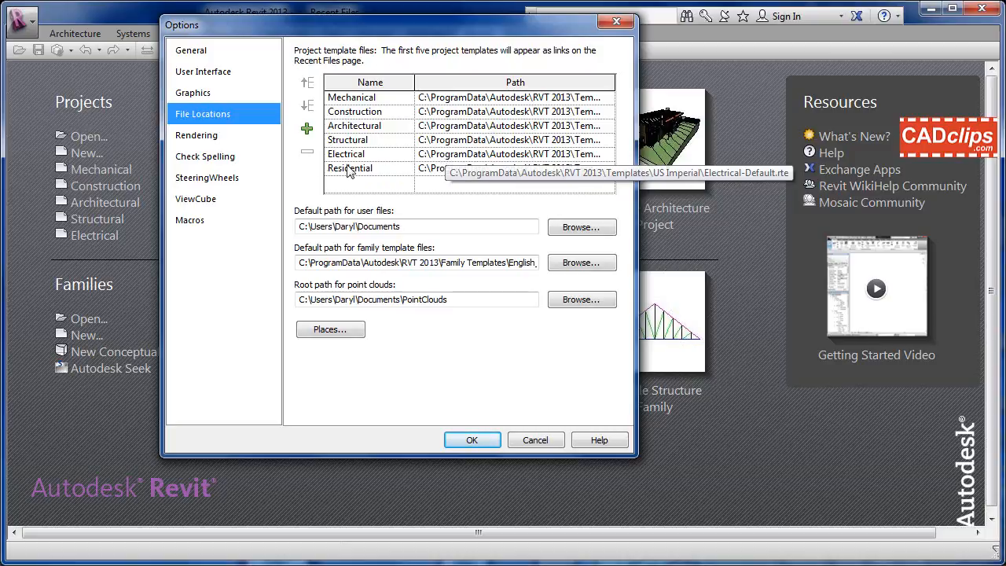
click(535, 440)
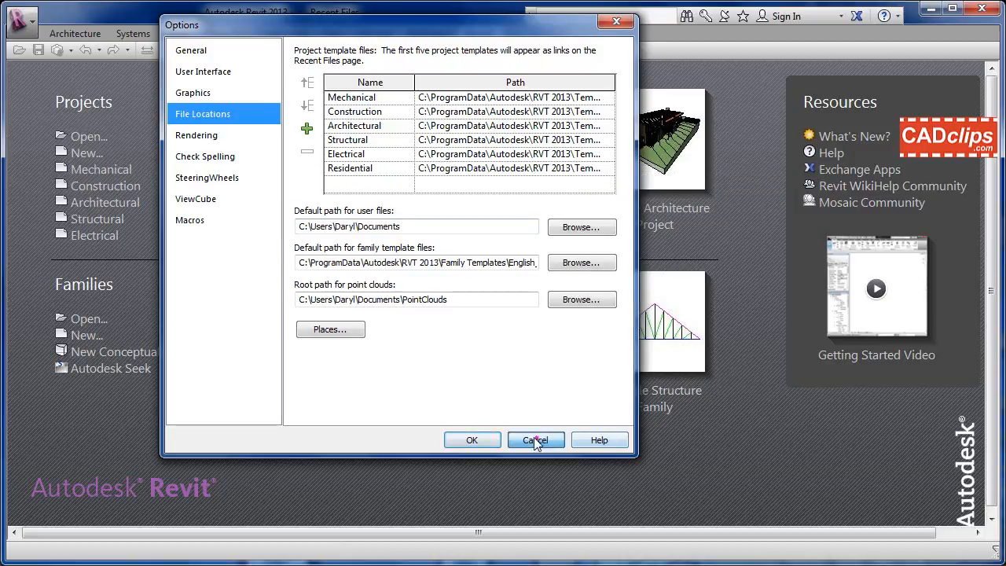
Start a new project from the Electrical template and show the Project Browser and Properties palettes.
click(96, 236)
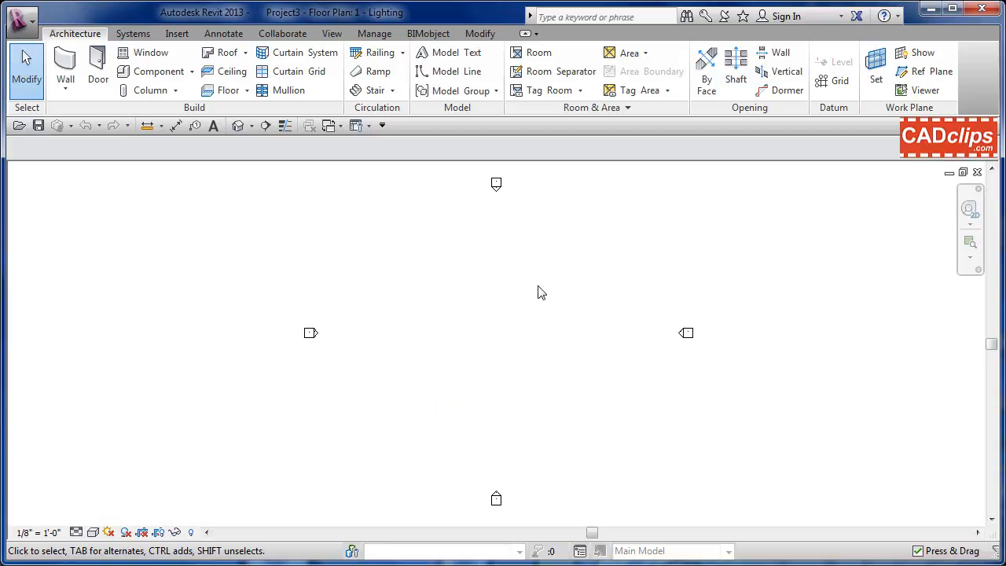
click(329, 34)
click(912, 88)
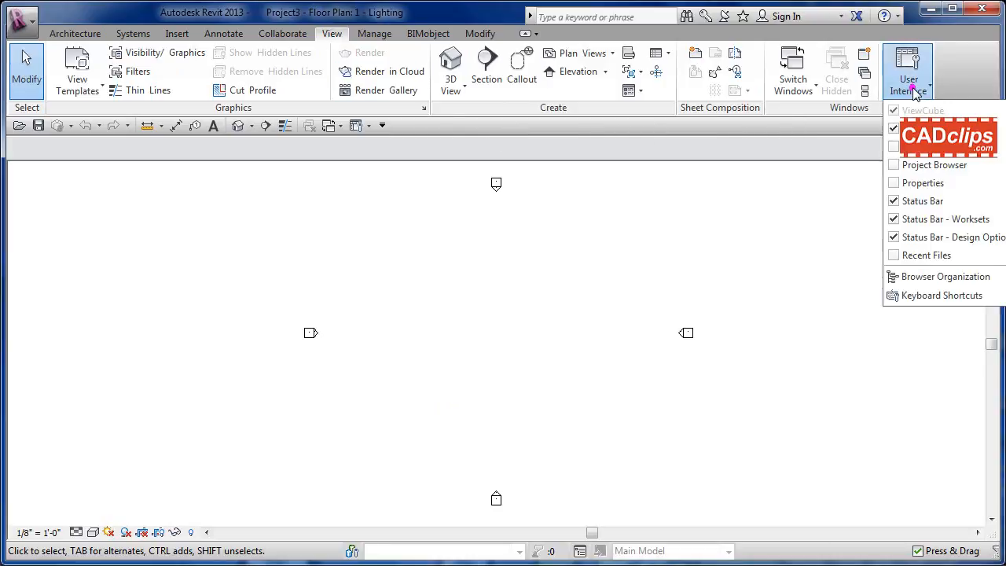
click(909, 166)
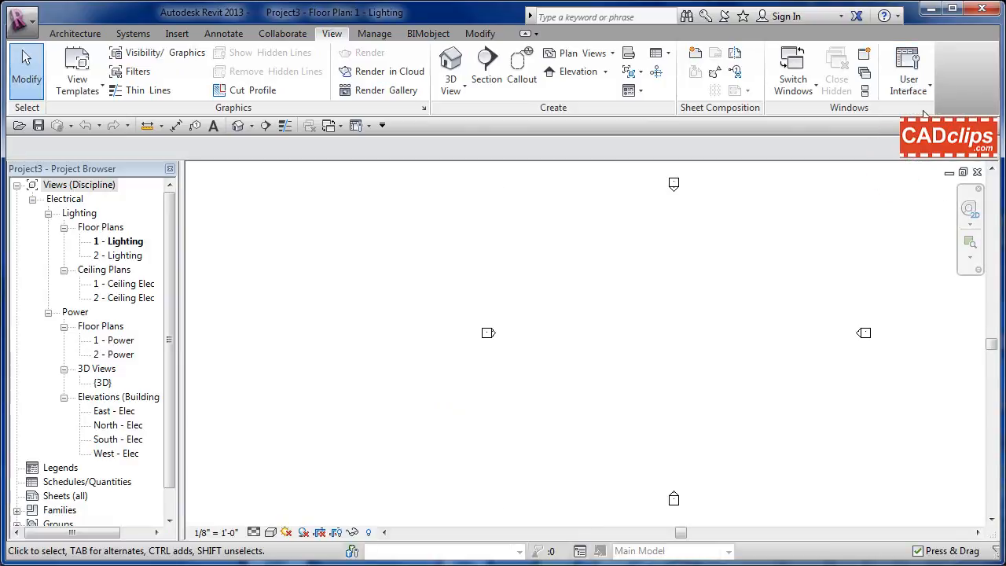
click(912, 79)
click(924, 182)
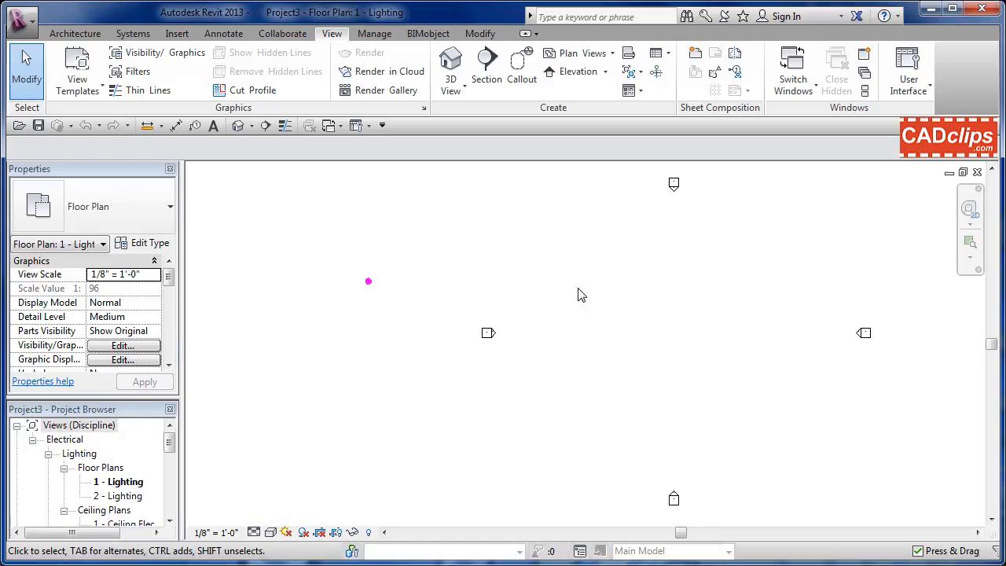
Dock the Project Browser as a separate full-height column beside the Properties palette.
middle_drag(580, 292, 548, 296)
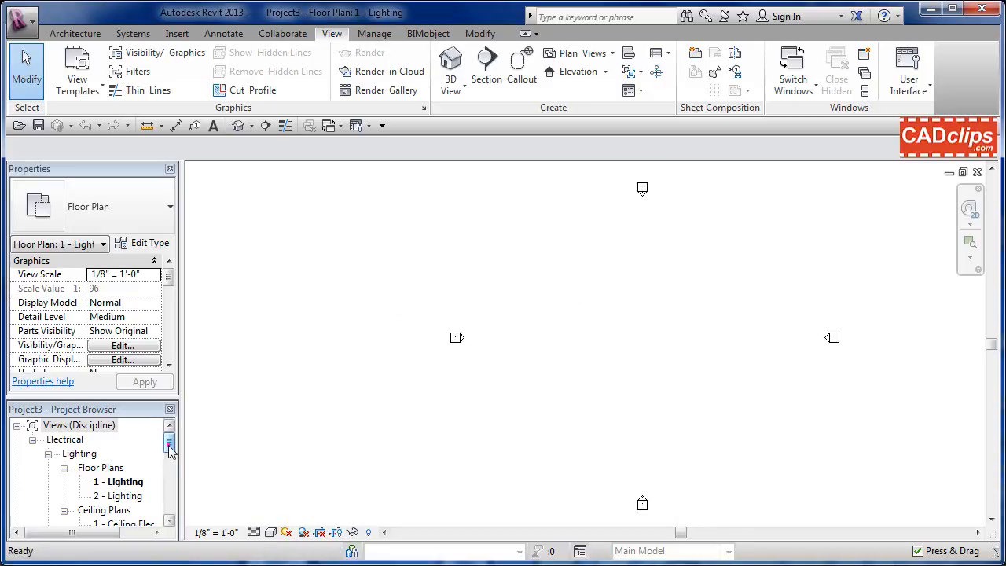
drag(169, 445, 172, 466)
mouse_move(136, 410)
mouse_down()
mouse_move(238, 357)
mouse_move(299, 310)
mouse_move(122, 416)
mouse_up()
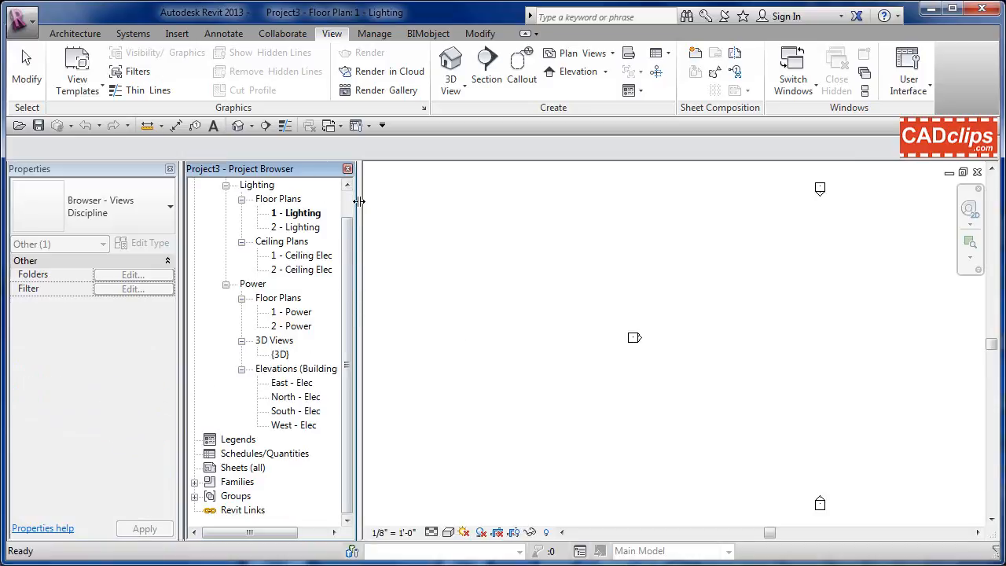
Examine the loaded families and the types of the Duplex Receptacle family under Electrical Fixtures.
click(194, 481)
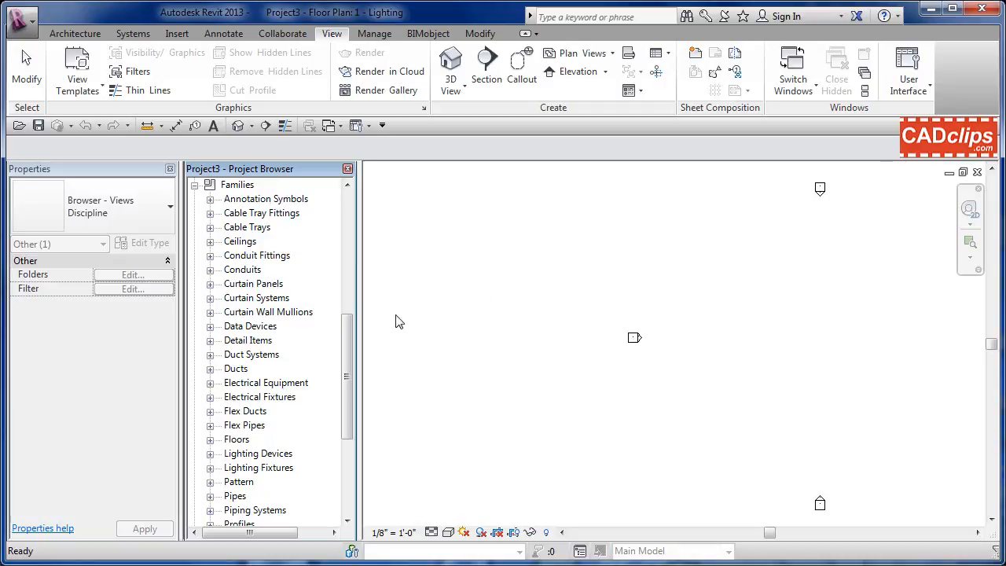
click(210, 398)
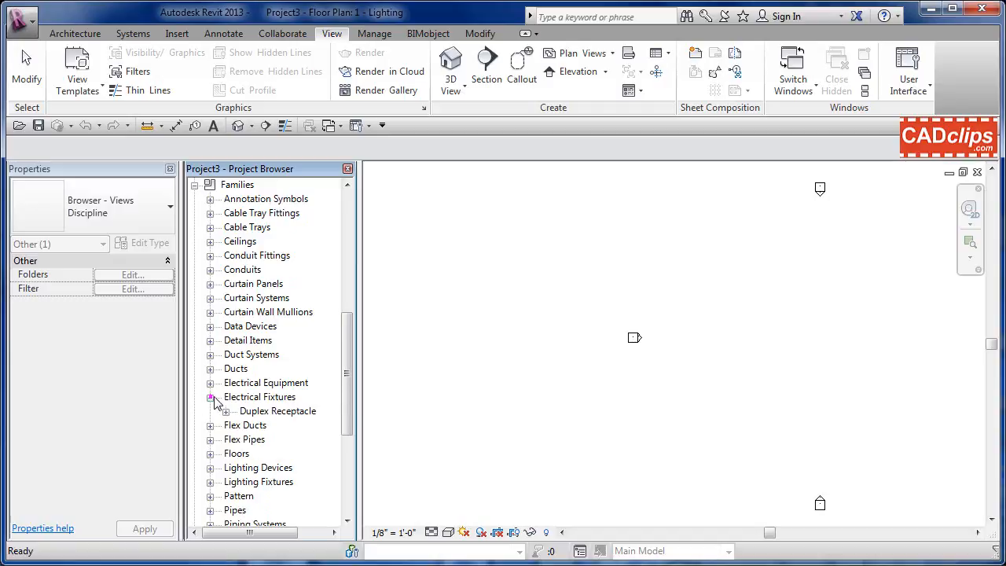
click(267, 411)
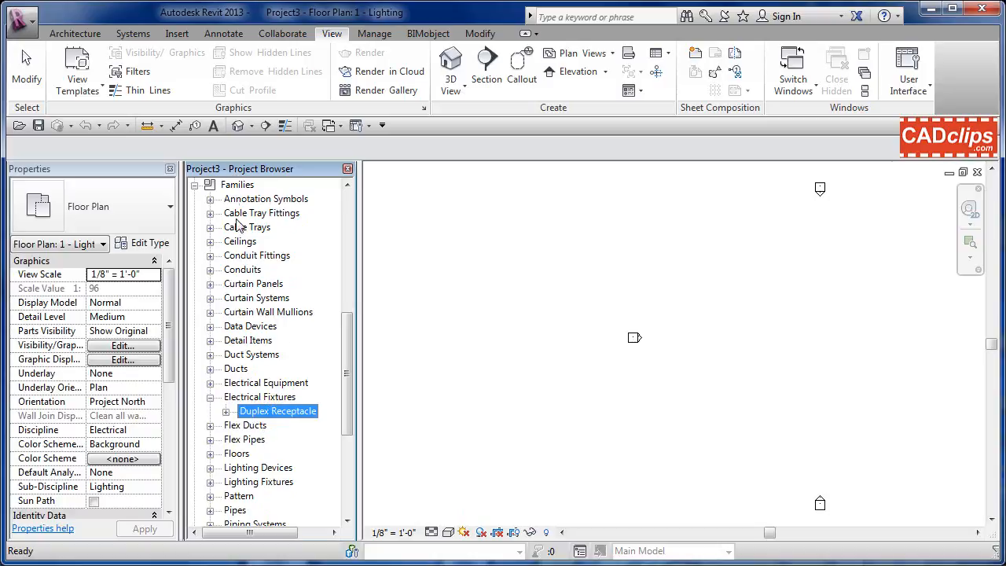
click(226, 412)
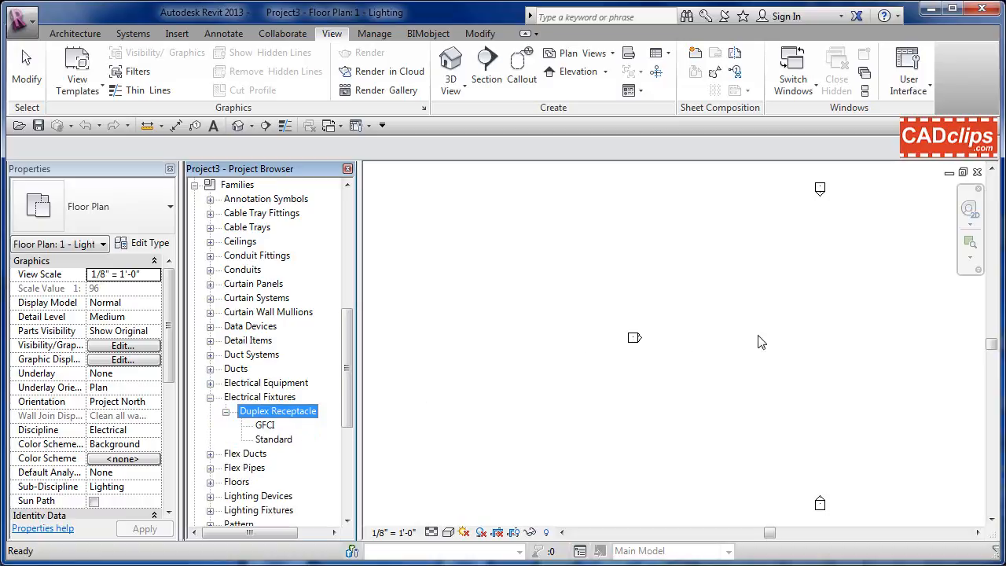
click(732, 344)
middle_drag(732, 346, 612, 352)
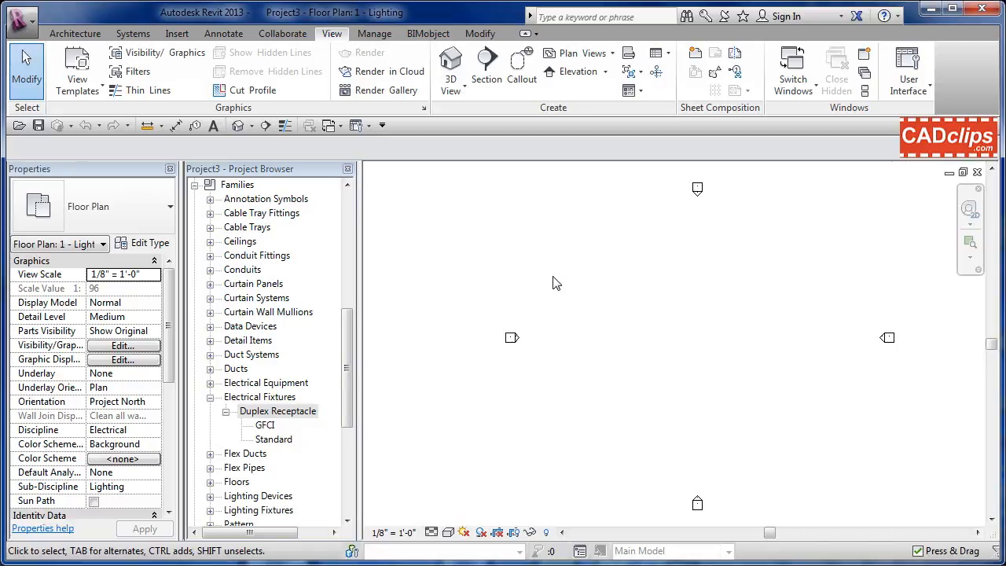
Open the 1 - Power floor plan view.
click(79, 35)
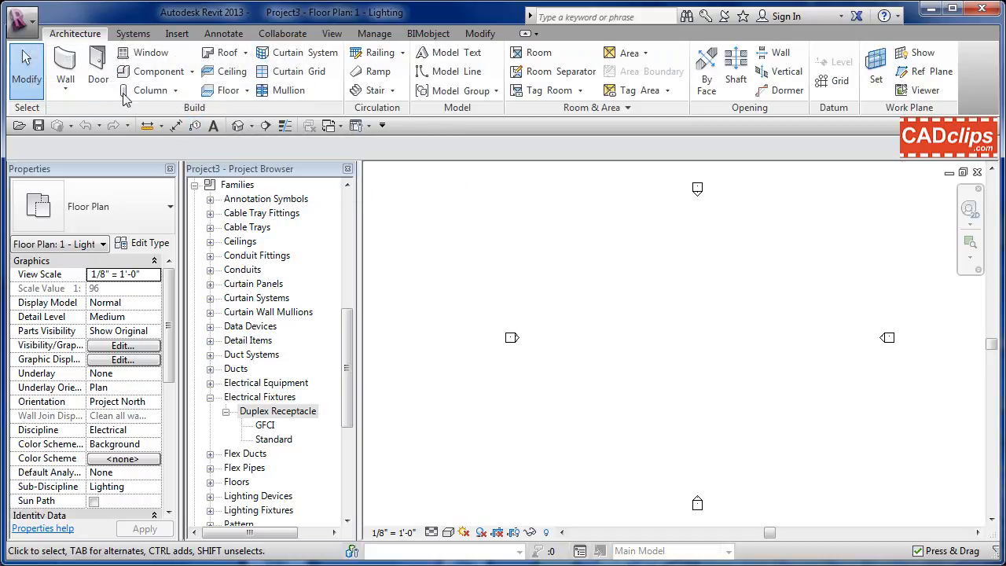
click(67, 63)
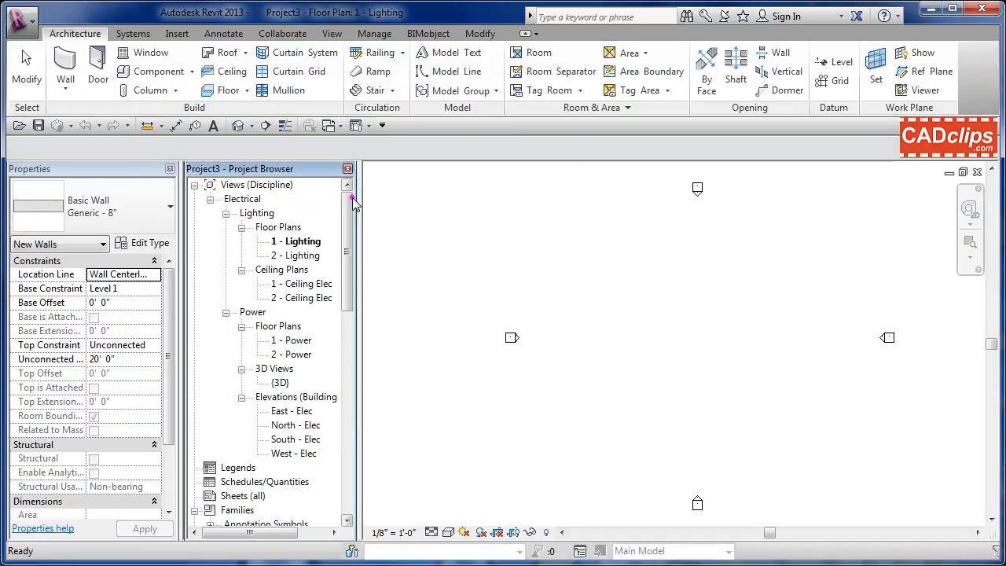
click(351, 197)
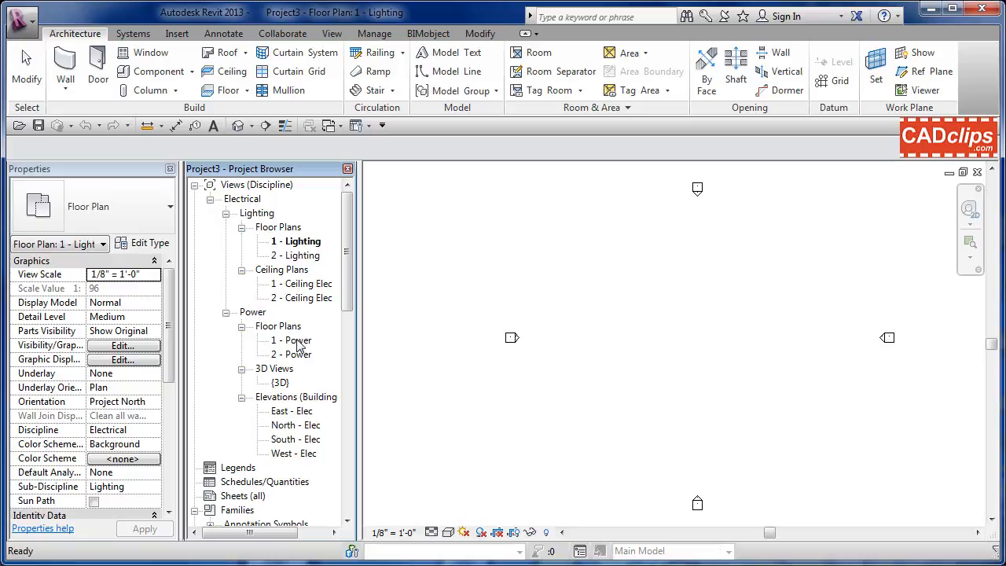
double_click(298, 340)
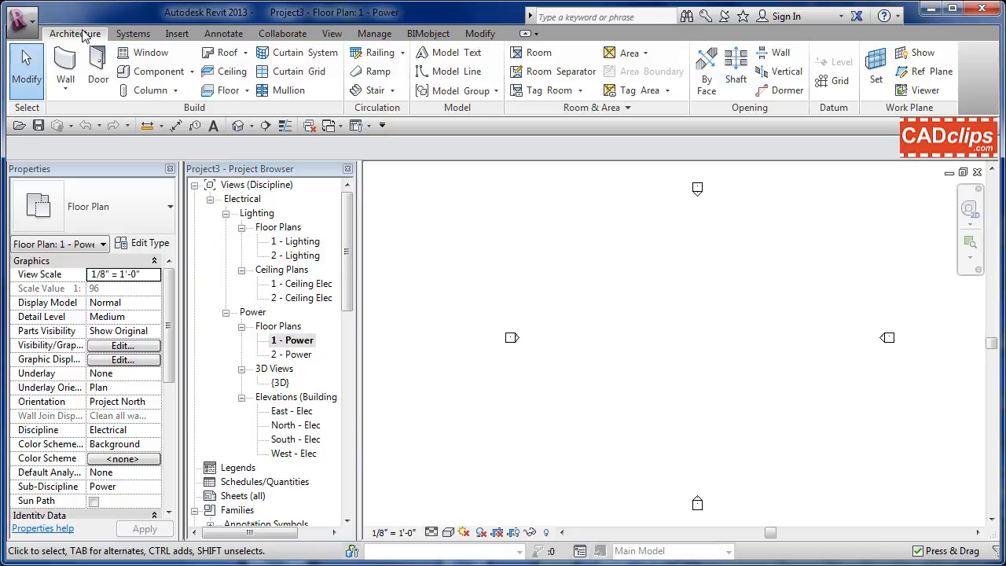
Set up a new Generic - 8" wall with its height up to Level 2 and the location line at Wall Centerline.
click(66, 69)
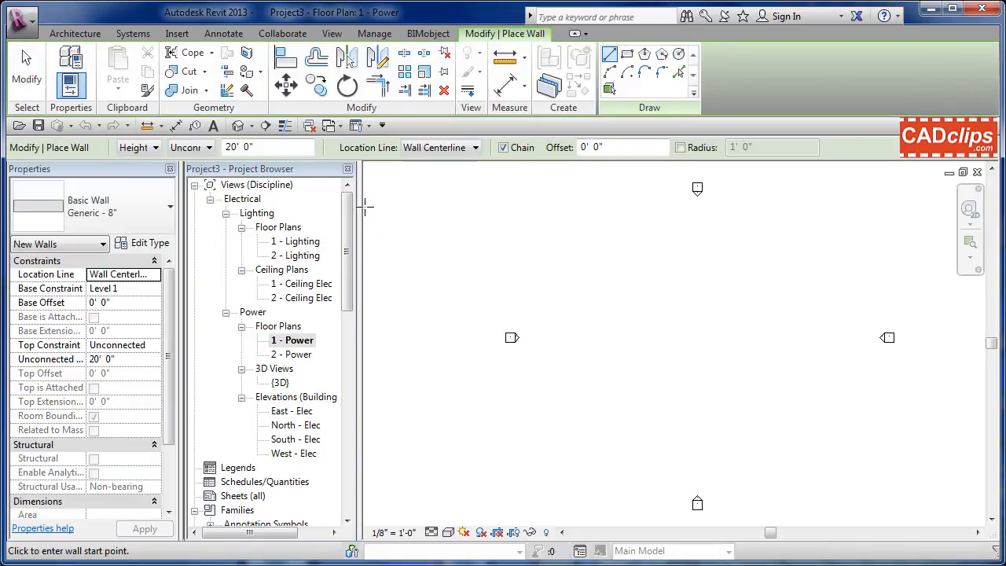
click(156, 147)
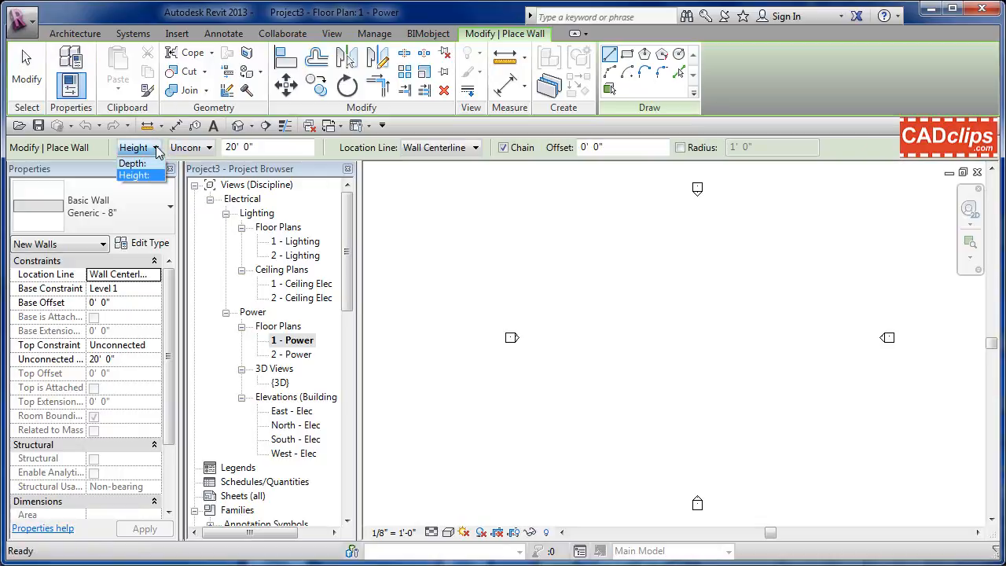
click(134, 174)
click(208, 148)
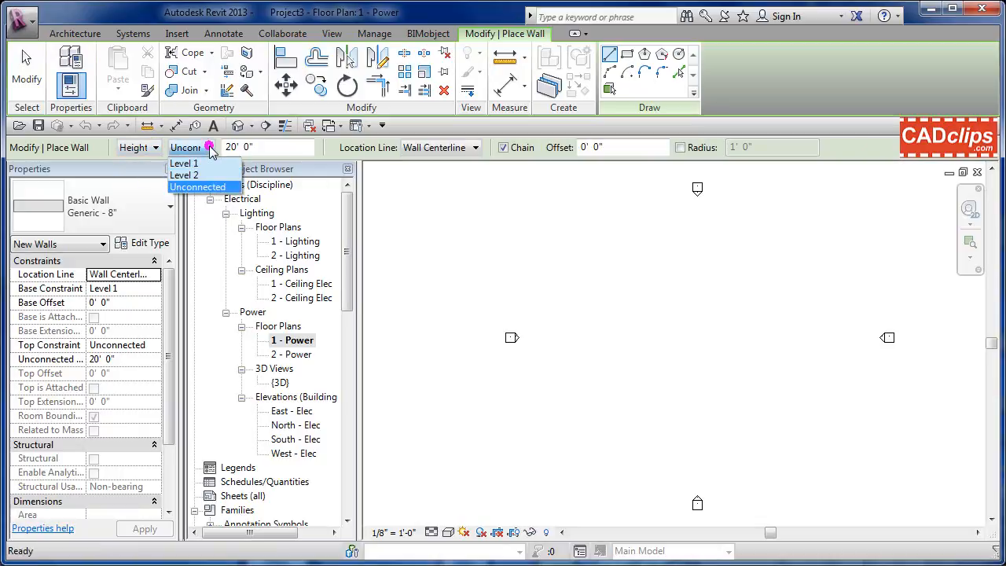
click(184, 174)
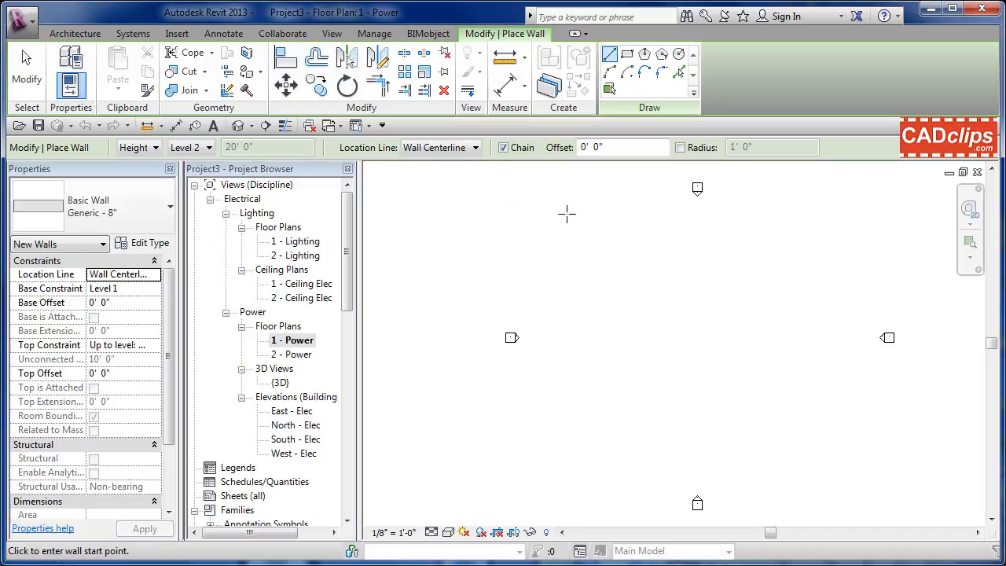
click(474, 147)
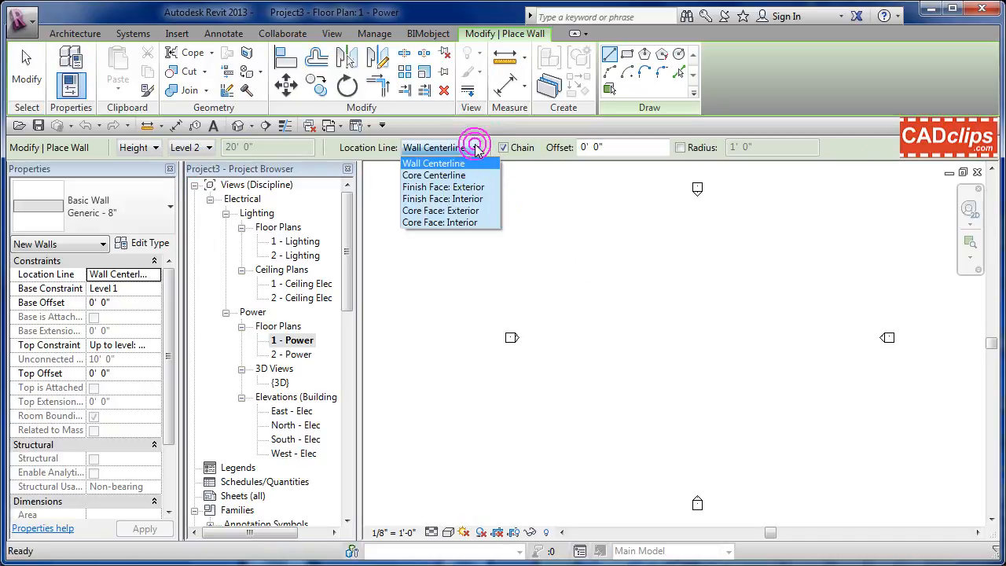
click(475, 148)
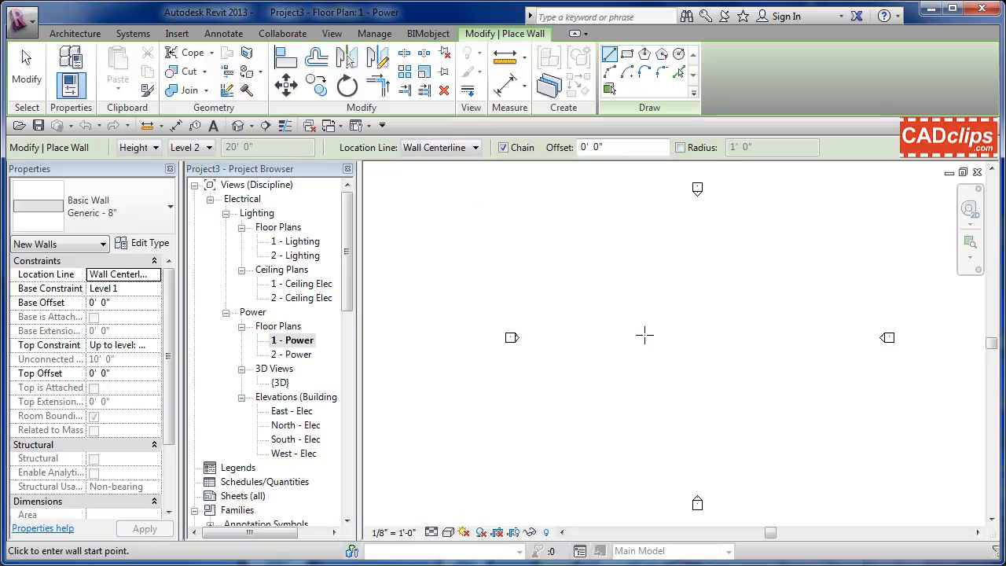
Draw one straight horizontal wall segment in the area between the elevation markers and finish the Wall command.
mouse_move(645, 336)
middle_down()
mouse_move(656, 353)
mouse_move(665, 331)
mouse_move(635, 341)
mouse_move(641, 321)
middle_up()
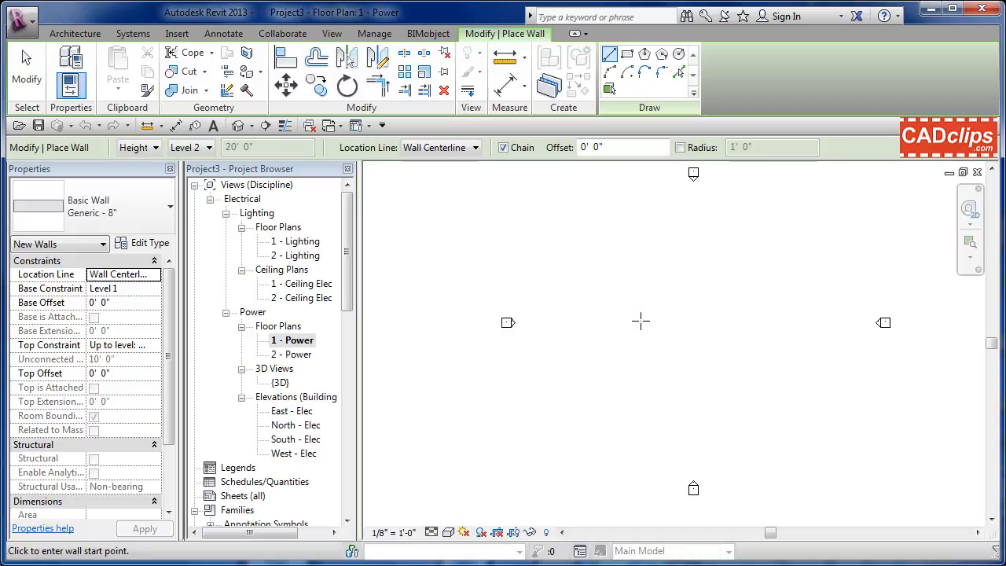
scroll(651, 324, up, 2)
click(604, 325)
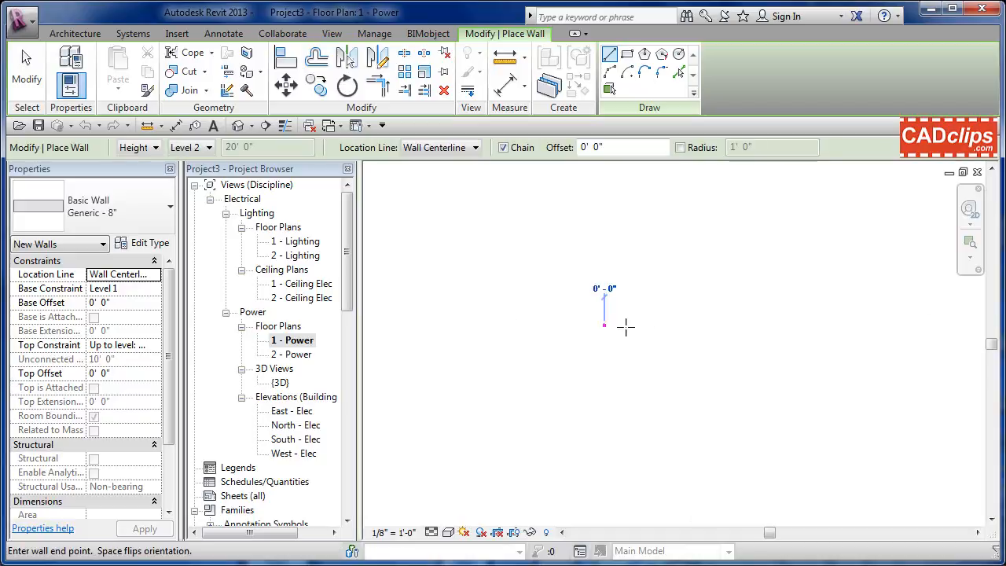
click(741, 325)
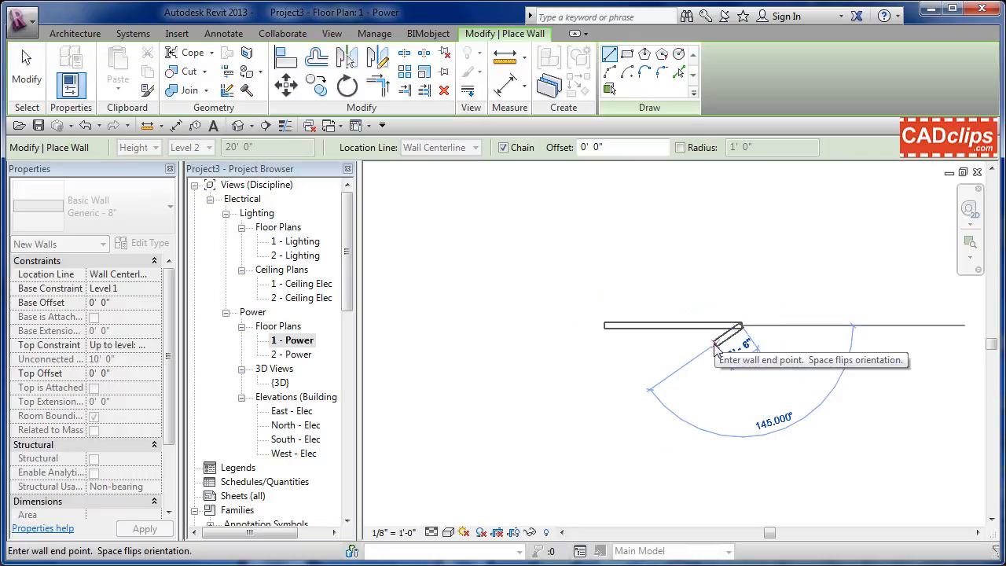
key(Escape)
key(Escape)
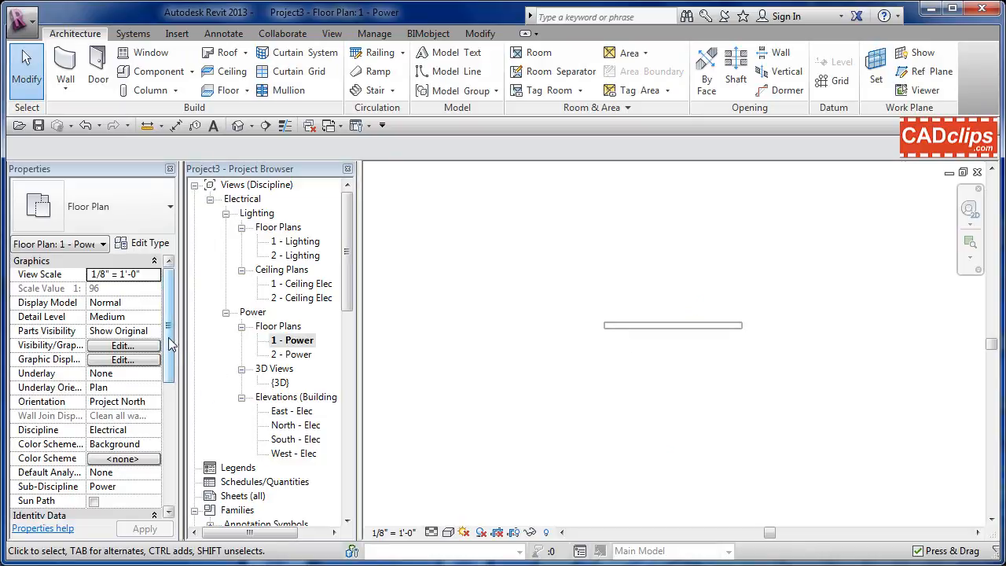
Set the discipline of the 1 - Power floor plan view to Coordination.
drag(168, 340, 167, 377)
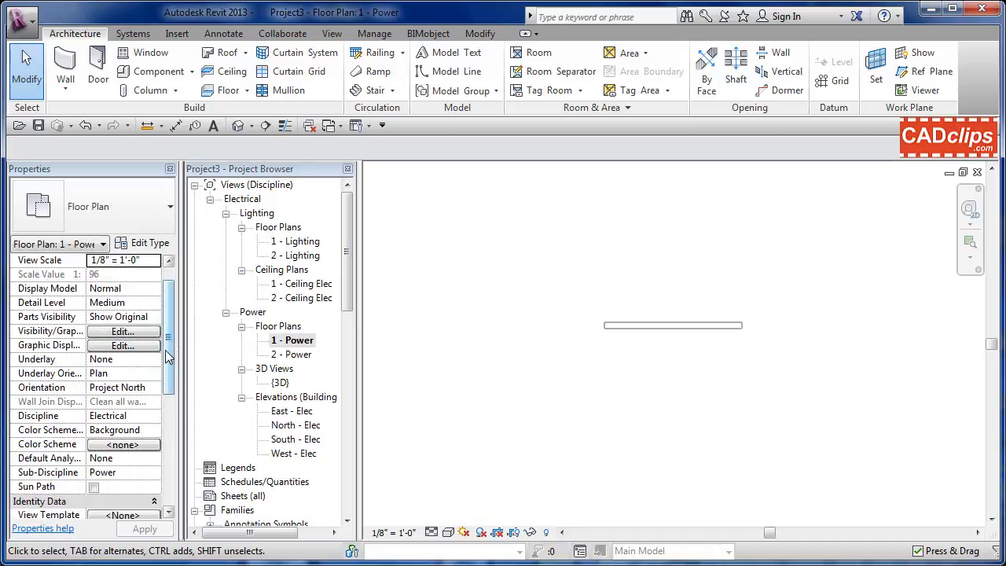
click(154, 418)
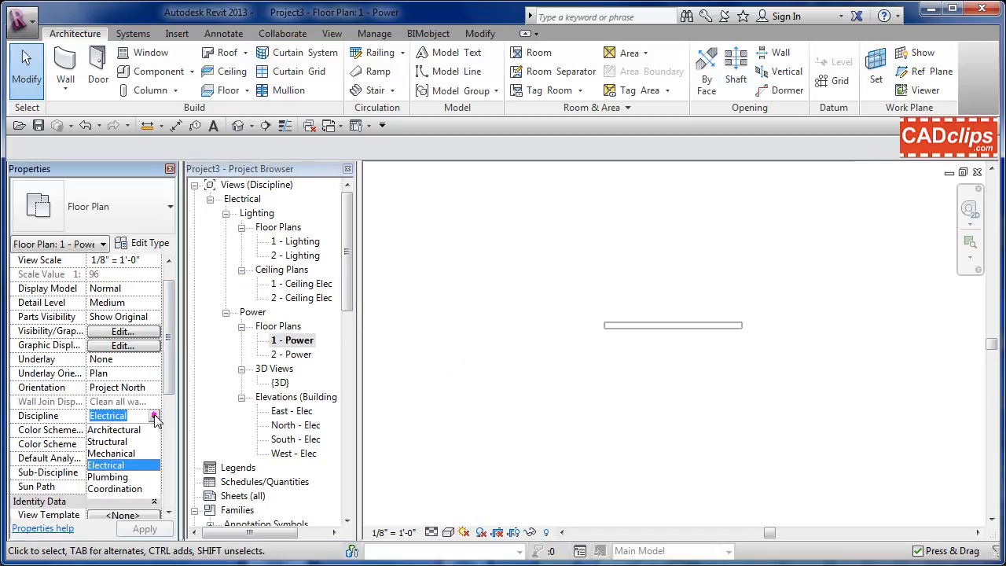
click(124, 489)
click(133, 529)
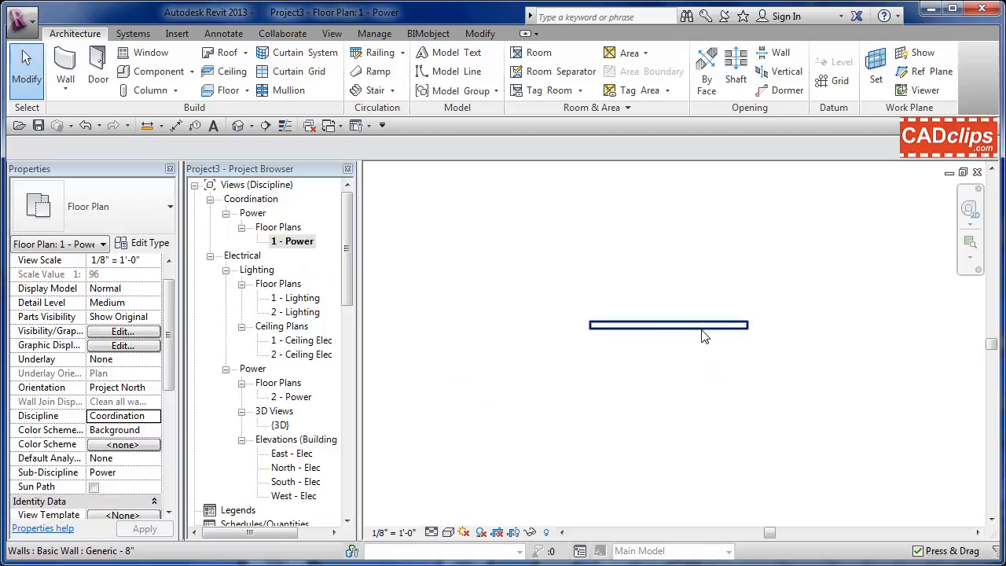
scroll(702, 334, up, 2)
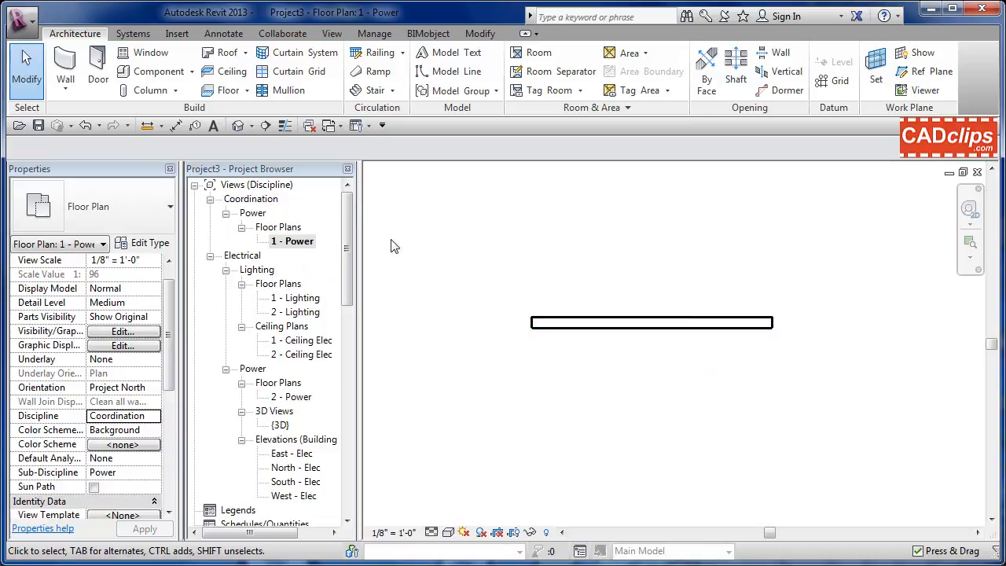
Load the Double Hung.rfa window family from the US Imperial library's Windows folder for the Window command.
click(153, 52)
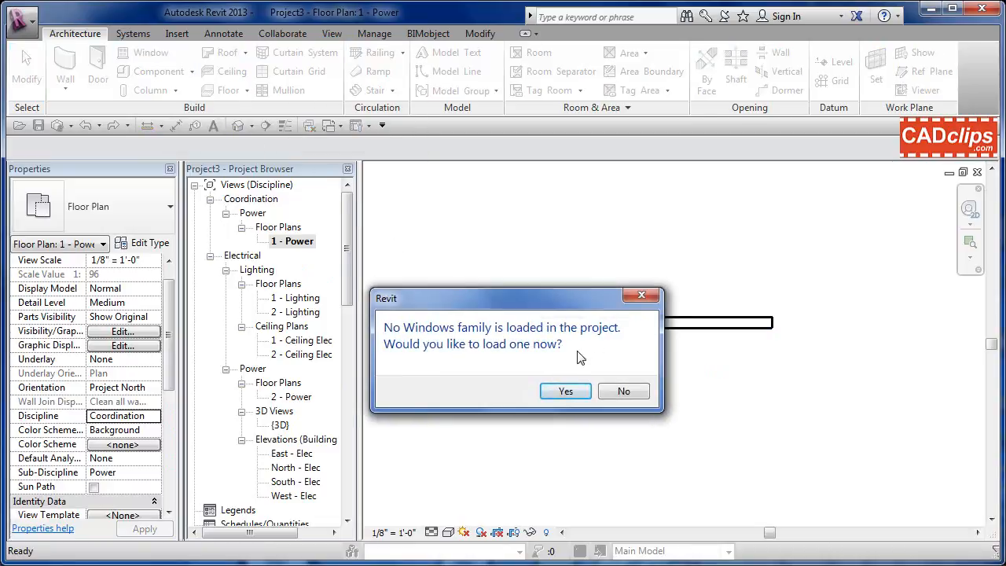
click(566, 392)
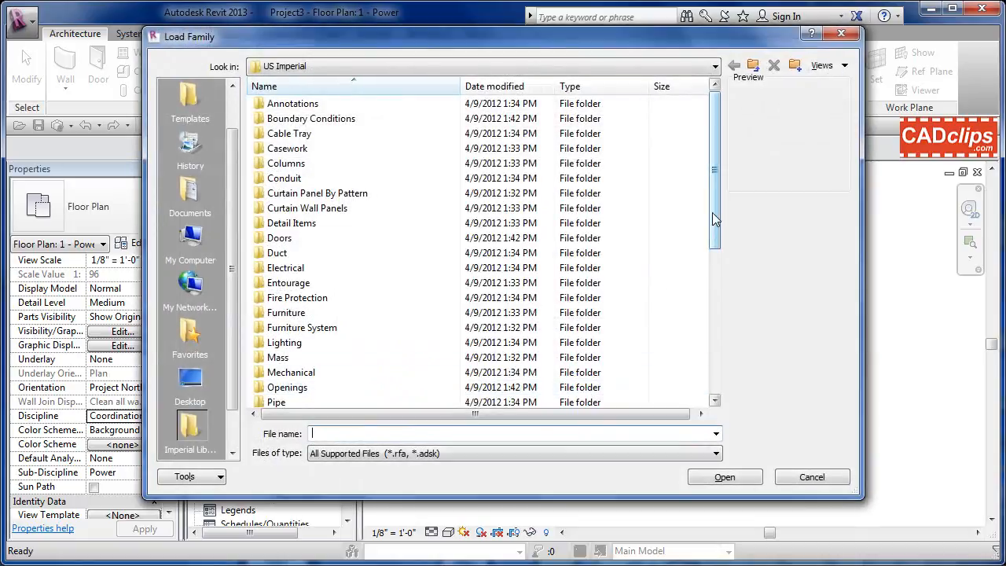
drag(712, 212, 715, 370)
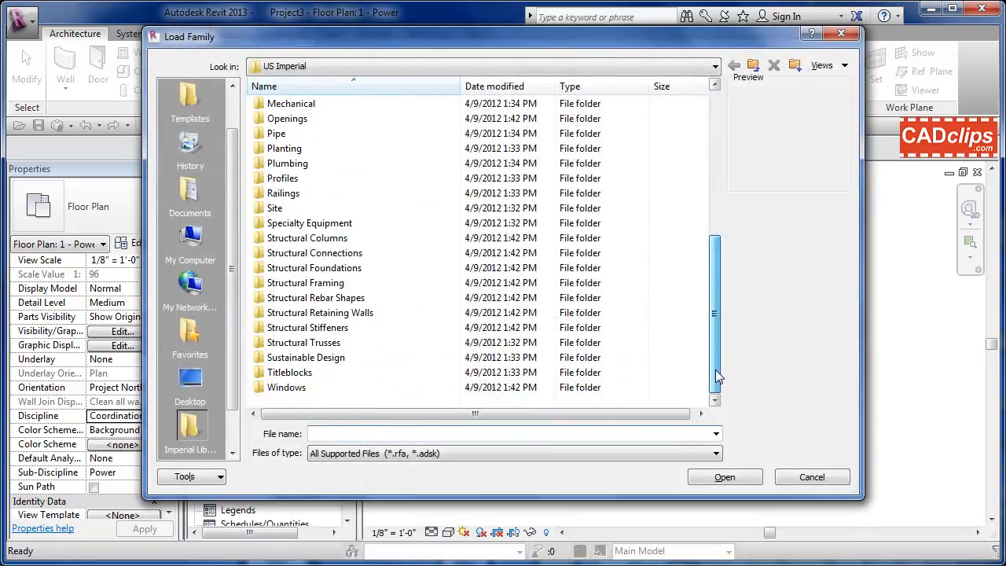
double_click(291, 389)
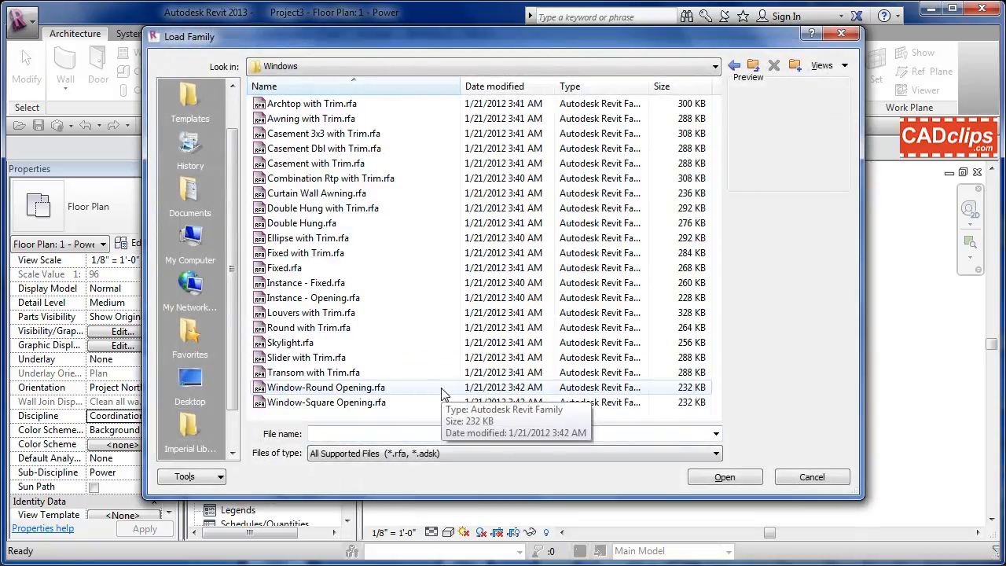
click(318, 223)
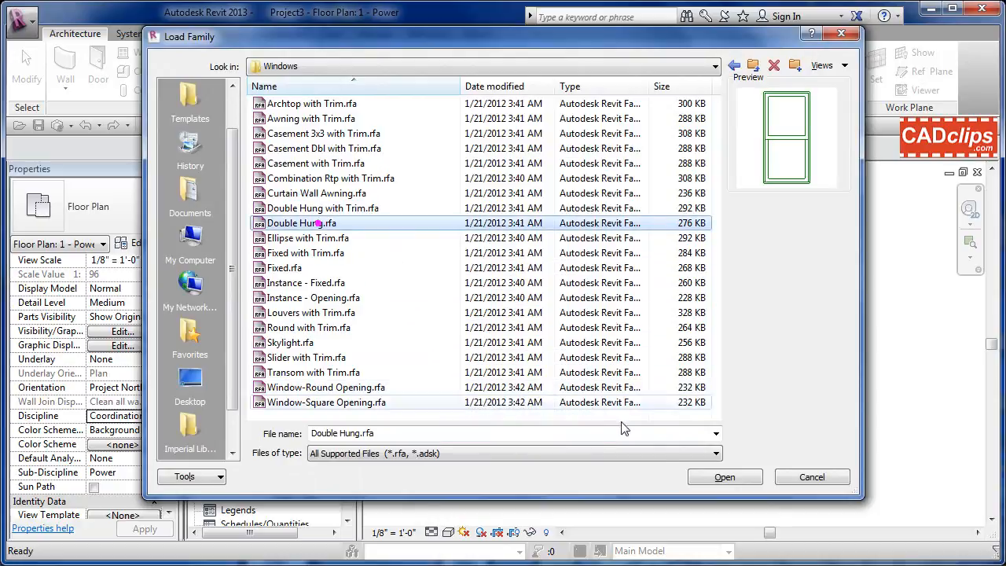
click(724, 477)
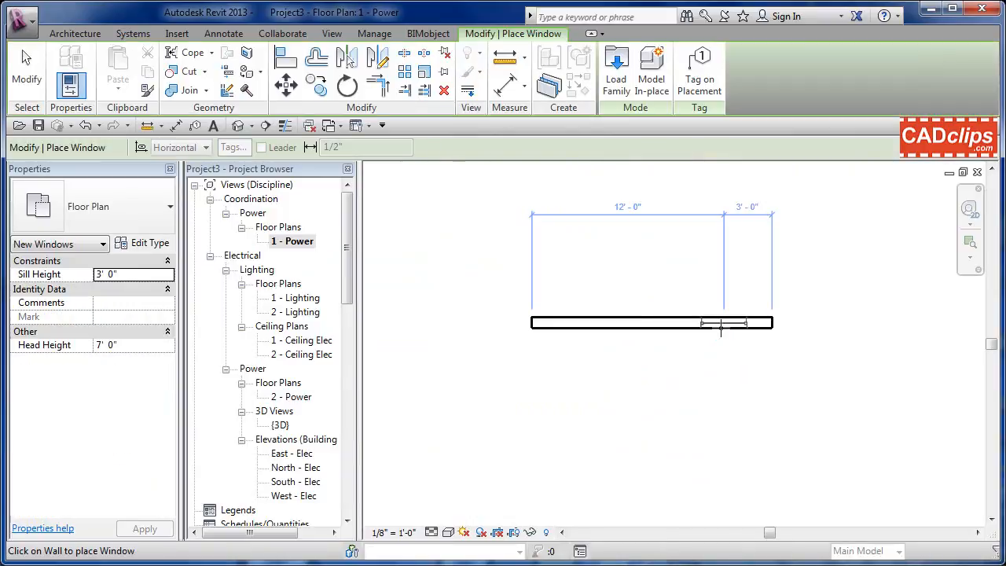
Place one 36" x 48" Double Hung window in the wall about 3' 6" from its right end and finish the Window command.
click(721, 328)
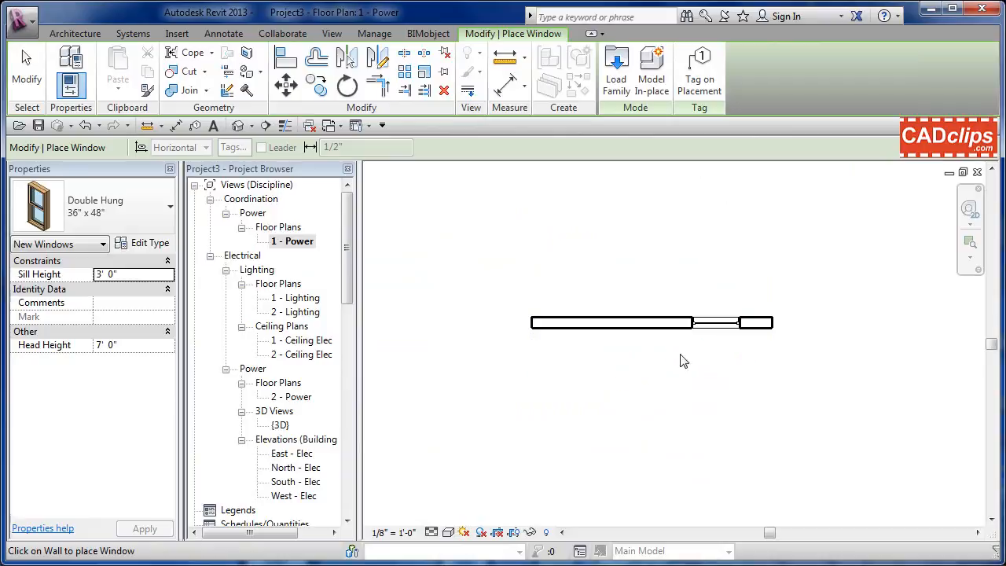
key(Escape)
key(Escape)
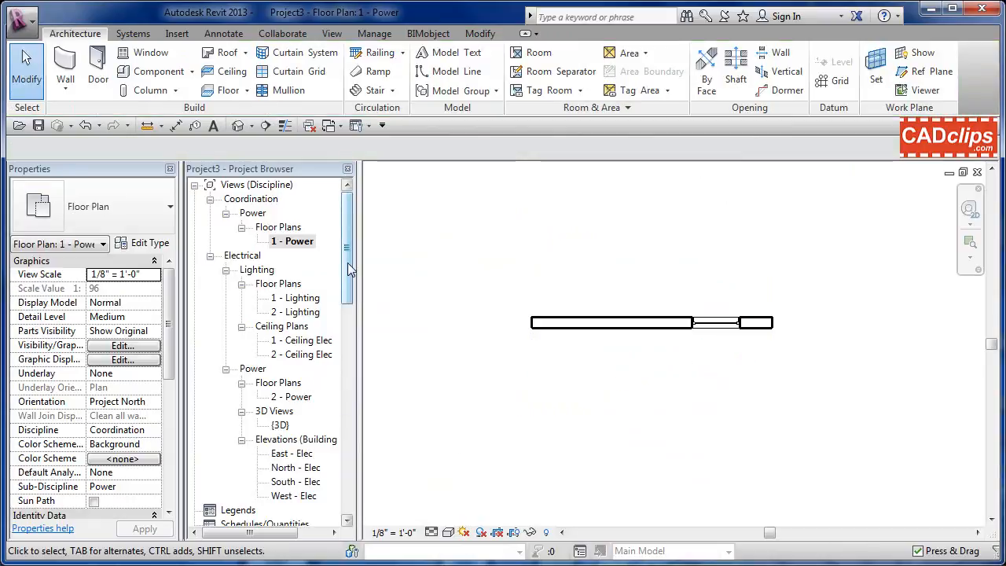
Place two Standard Duplex Receptacles, one on the wall's lower face about 2' 1" from its left end and one on the upper face.
drag(348, 263, 350, 397)
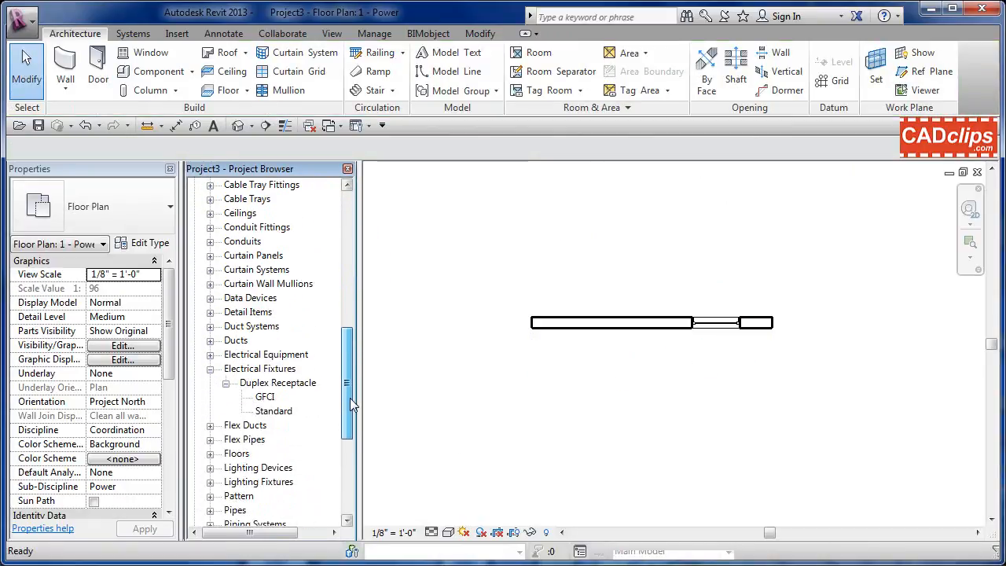
click(280, 413)
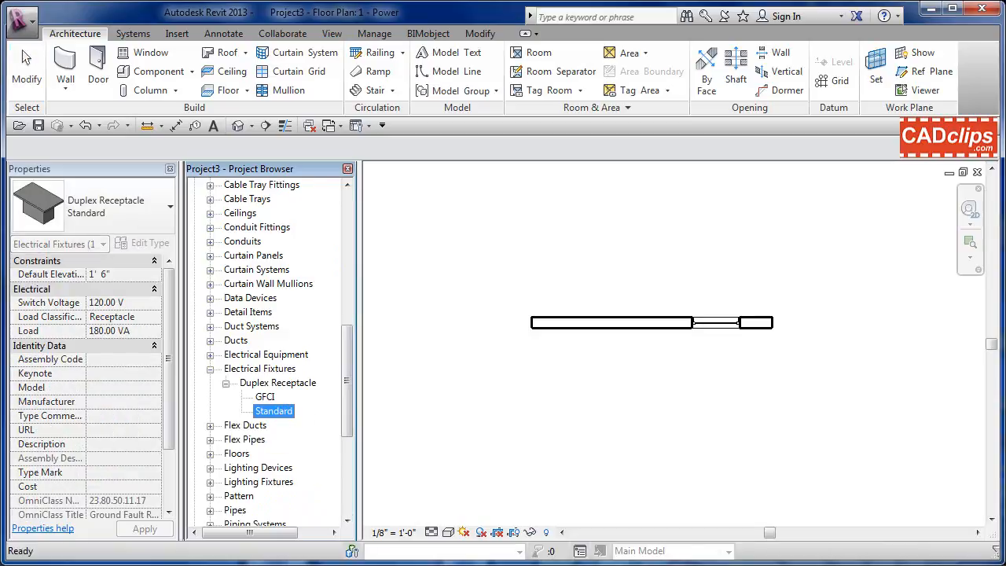
drag(557, 371, 551, 358)
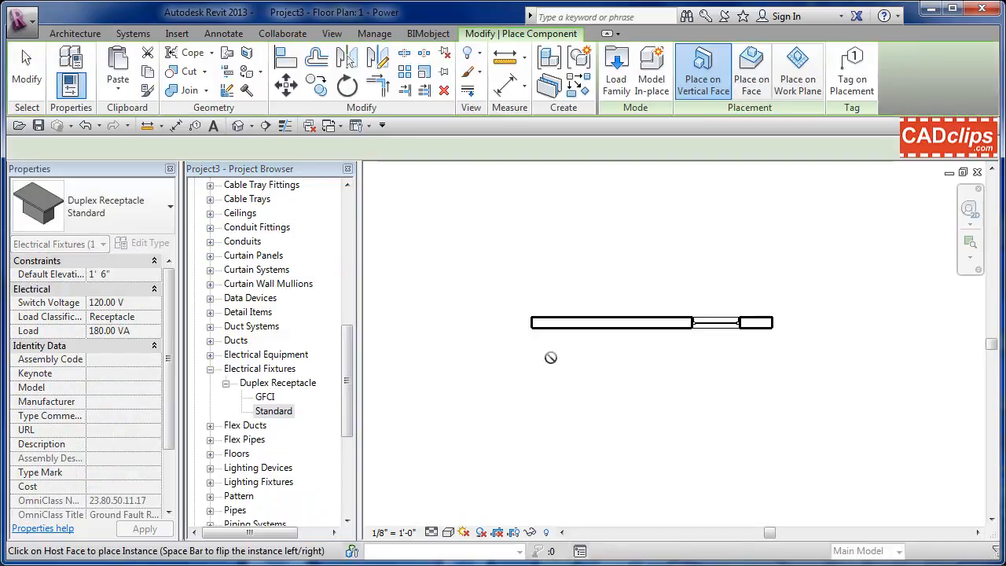
scroll(556, 338, up, 3)
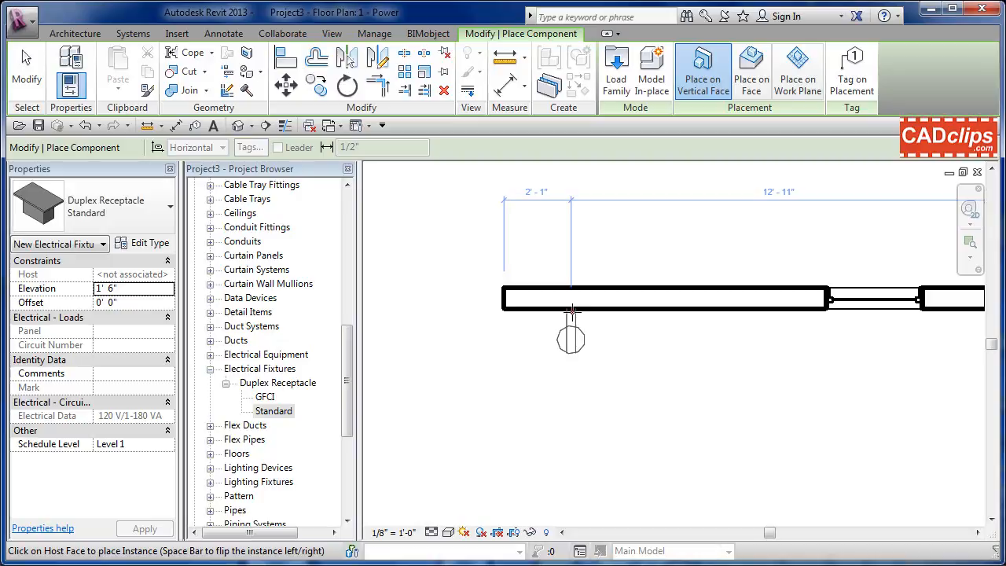
click(572, 310)
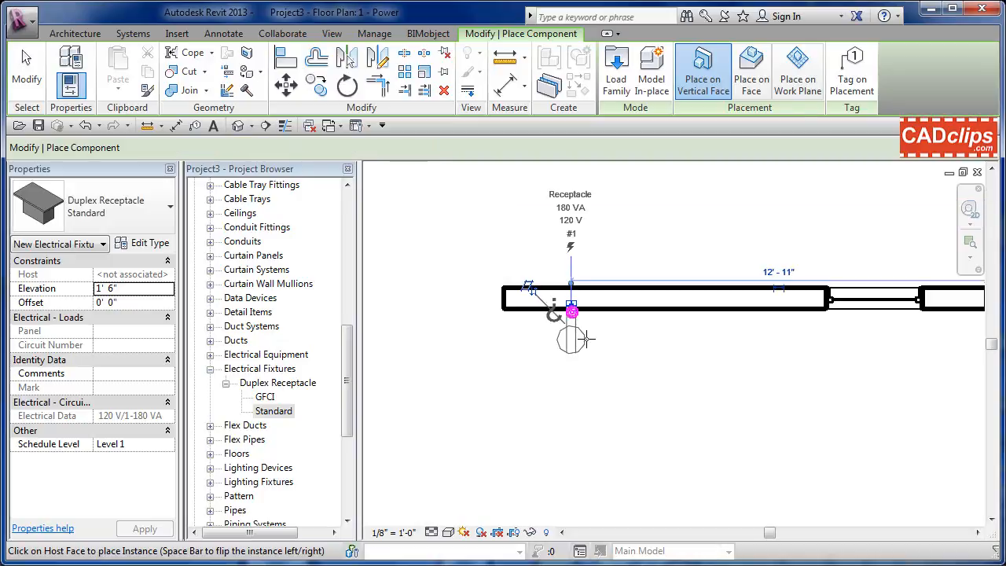
click(620, 288)
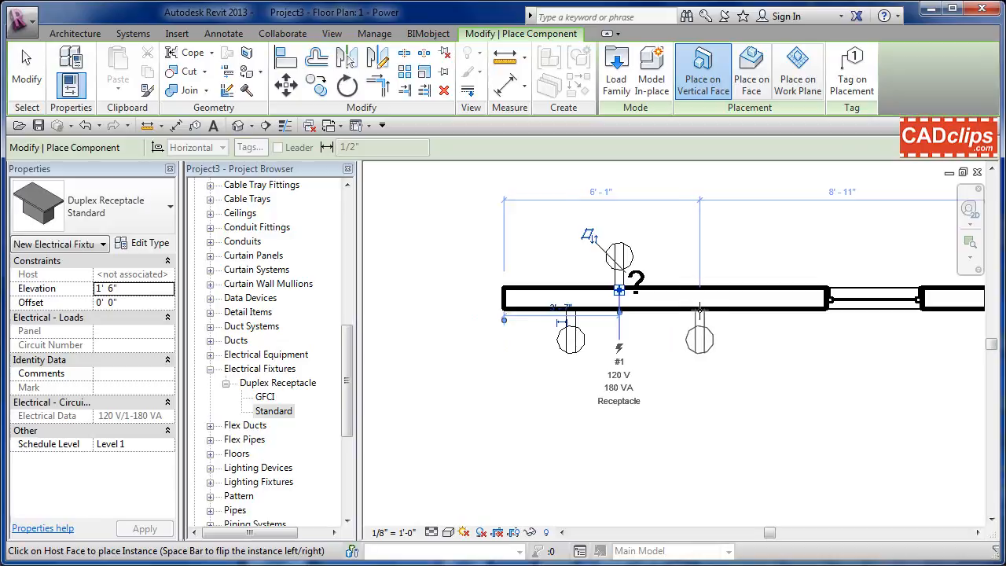
Place a GFCI Duplex Receptacle on each wall face between the Standard ones and the window, and shift the lower one slightly toward the window.
click(265, 397)
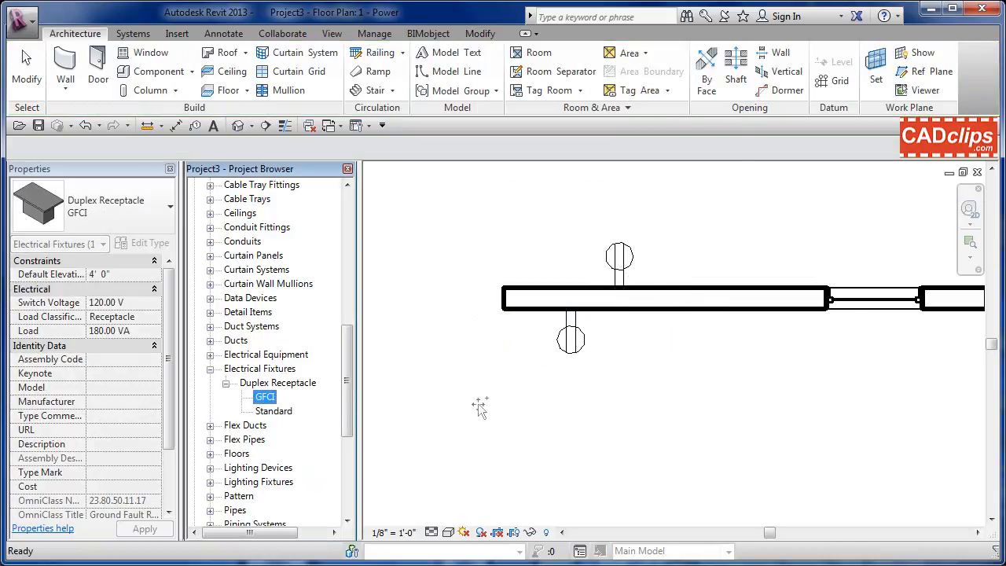
drag(681, 363, 694, 329)
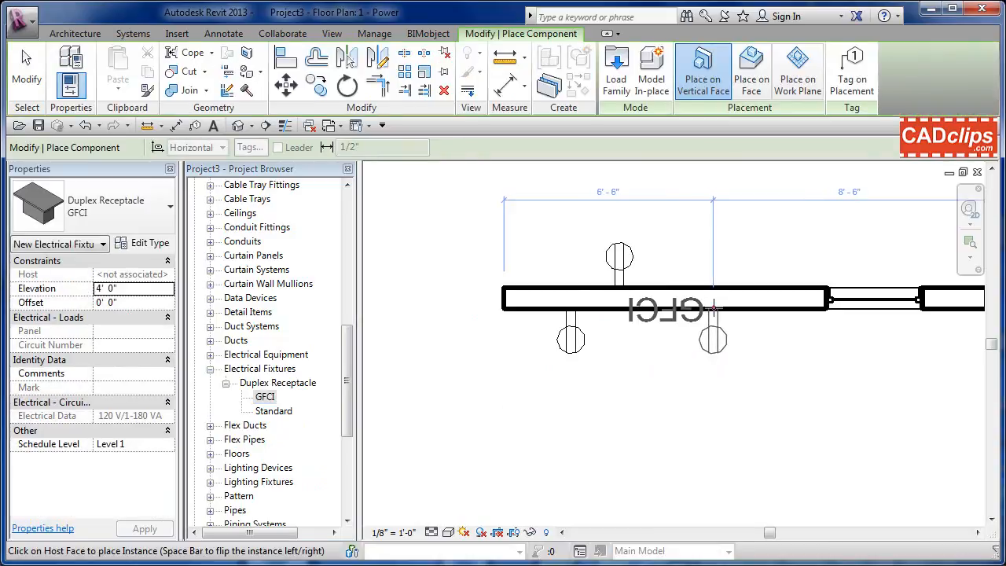
click(713, 306)
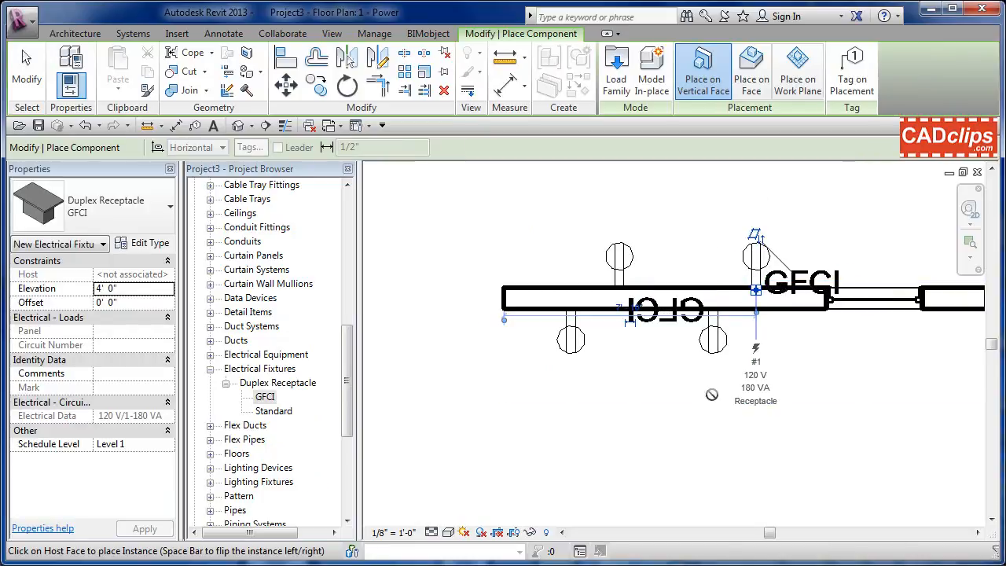
key(Escape)
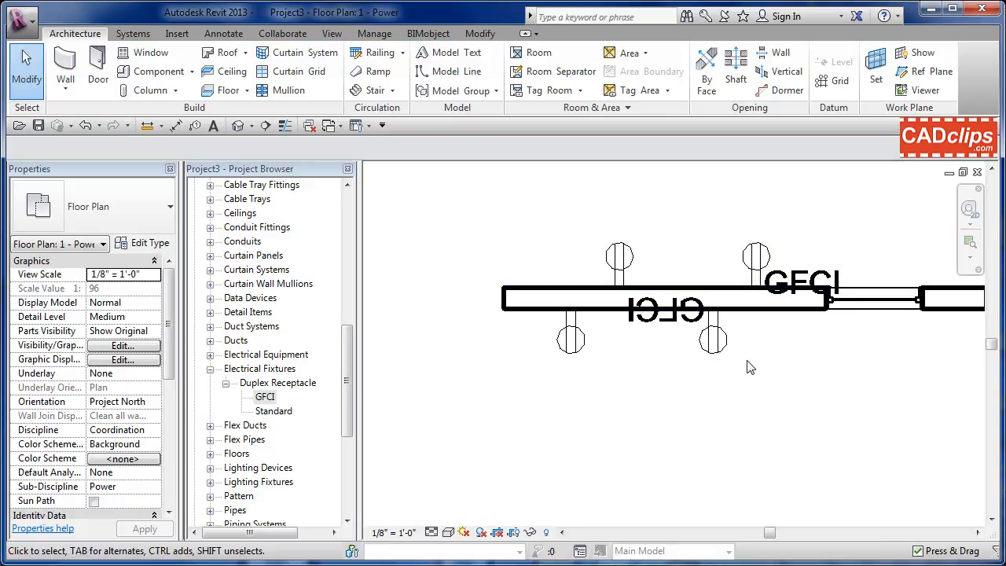
drag(736, 355, 753, 391)
click(753, 389)
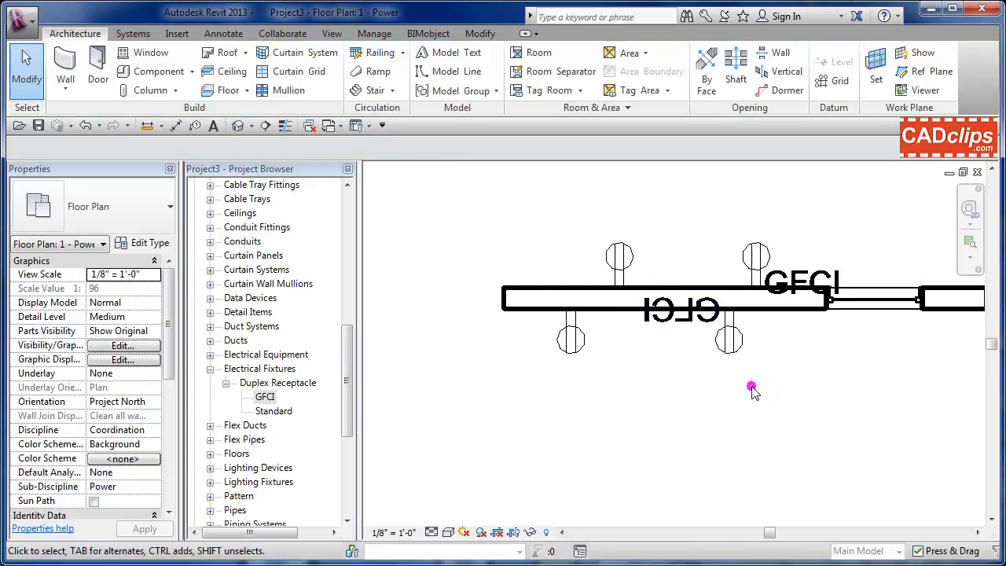
Create a perspective camera view with its eye point below the wall's left end, aimed diagonally across the wall toward the window.
scroll(752, 390, down, 2)
middle_drag(762, 398, 723, 392)
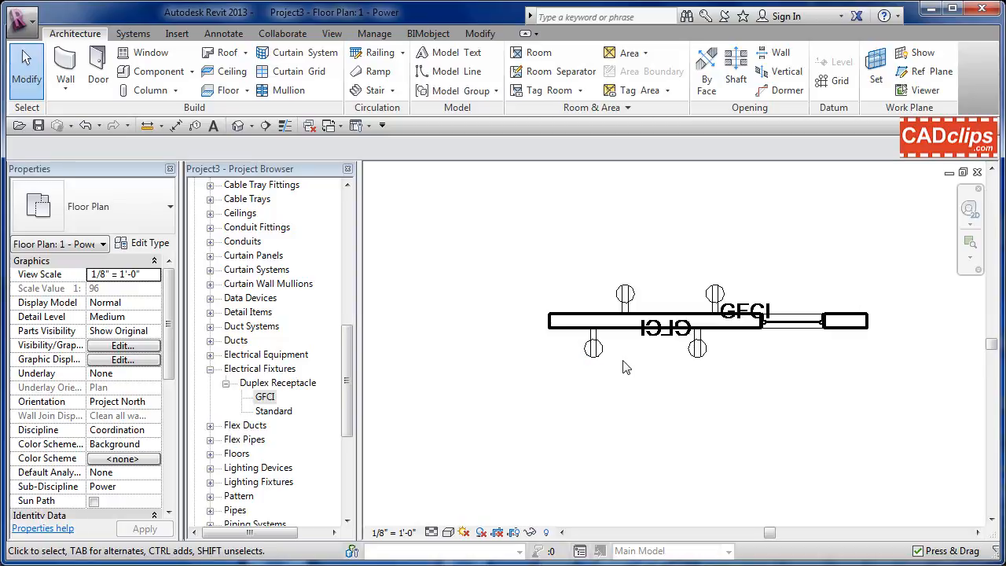
scroll(776, 365, down, 2)
middle_drag(802, 347, 733, 345)
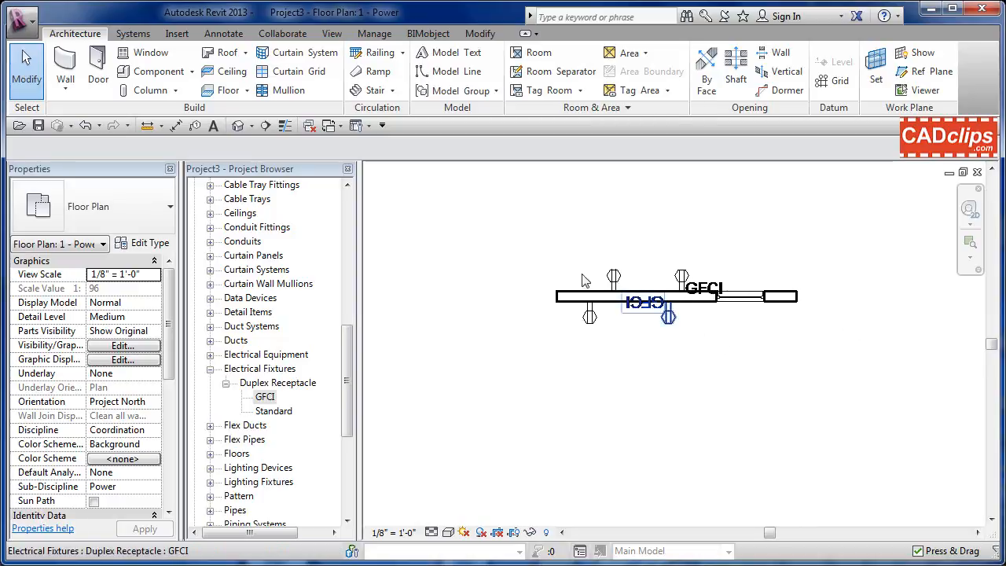
click(253, 125)
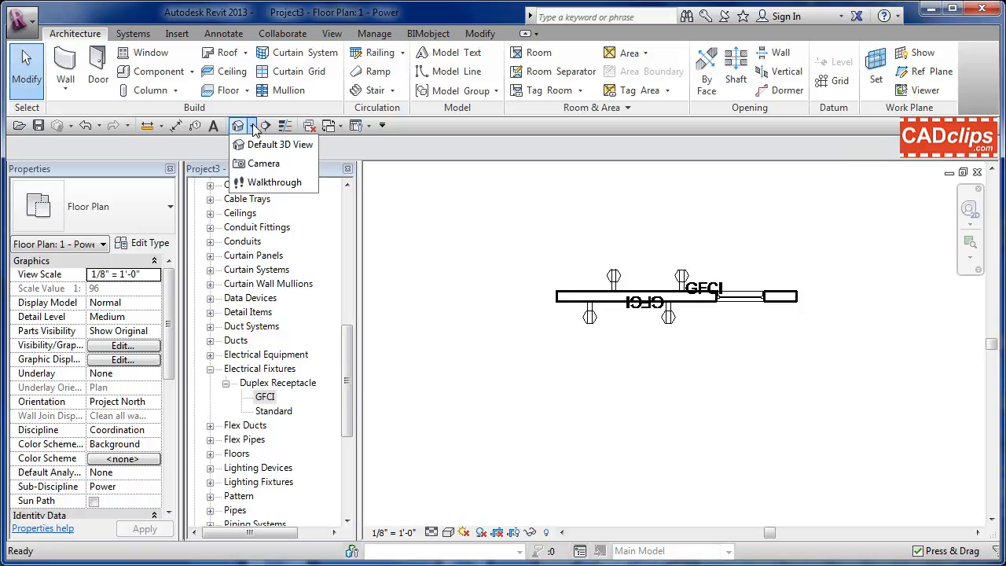
click(263, 163)
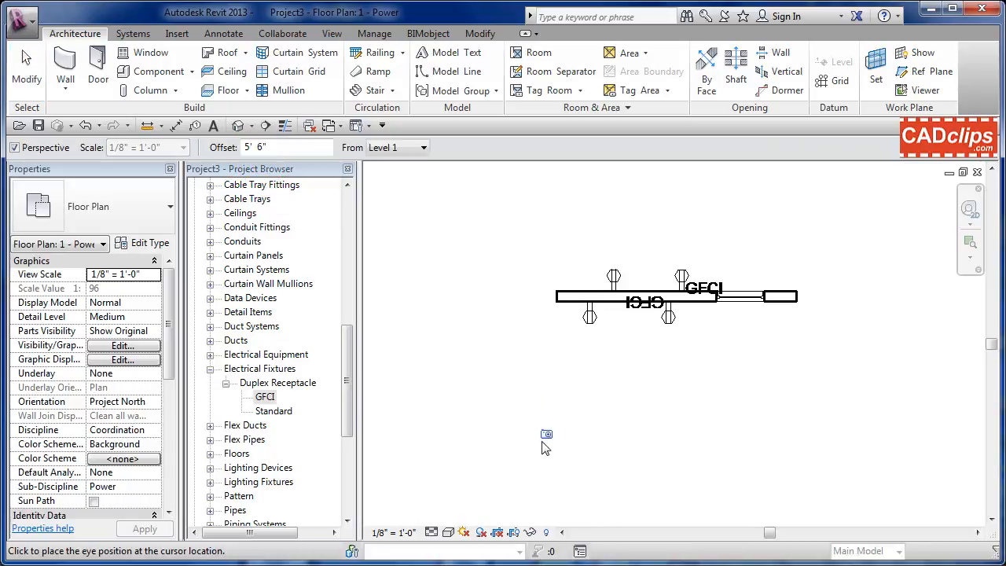
click(541, 441)
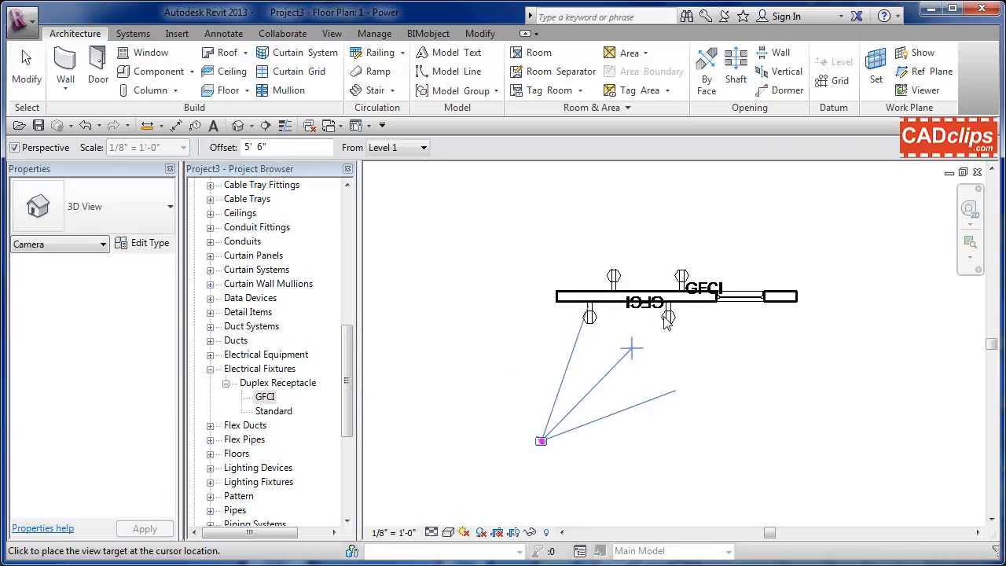
click(707, 211)
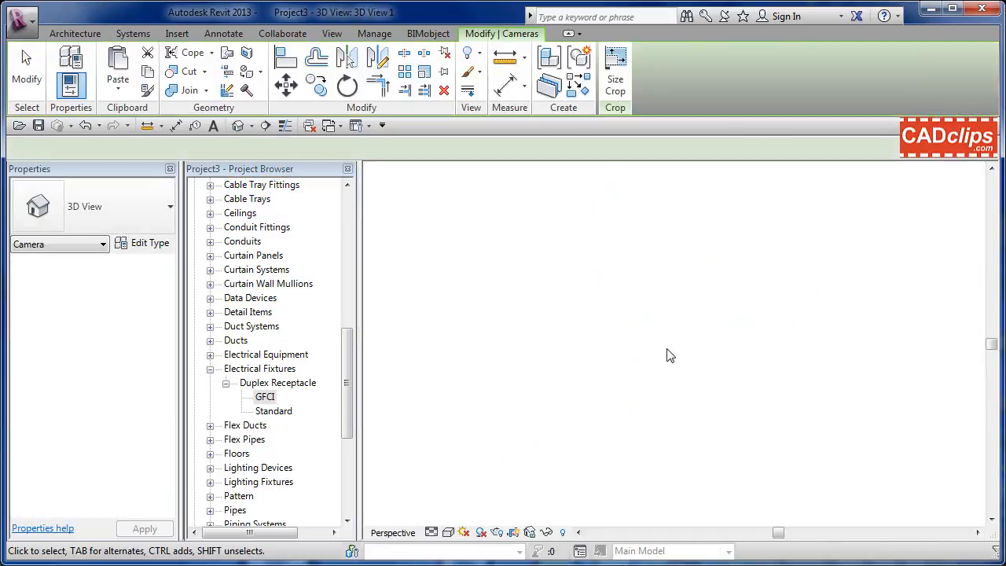
Extend the camera view's crop region to the right and downward to include the wall's end and base, and orbit the camera around the window.
scroll(751, 419, down, 2)
middle_drag(751, 417, 649, 390)
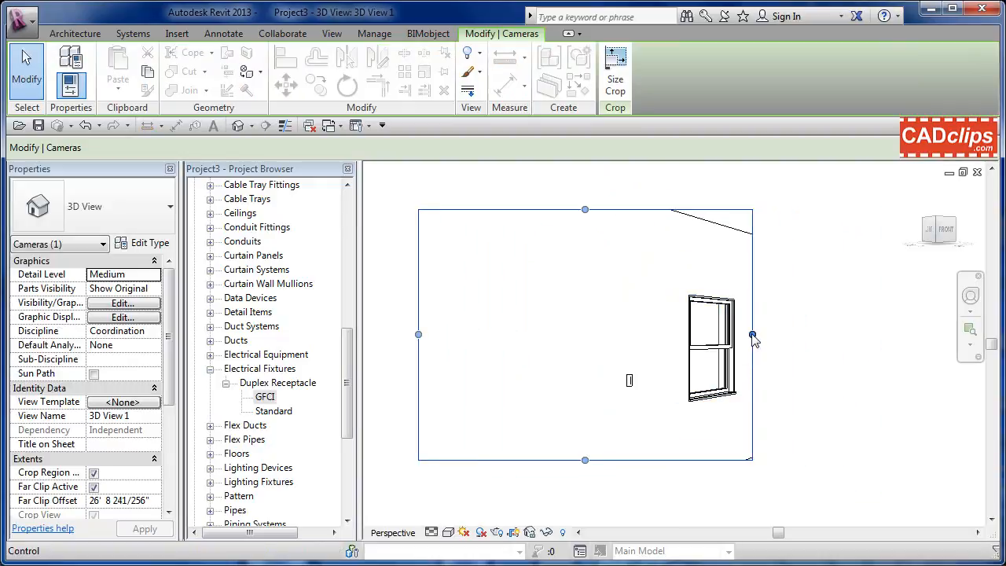
drag(752, 337, 820, 335)
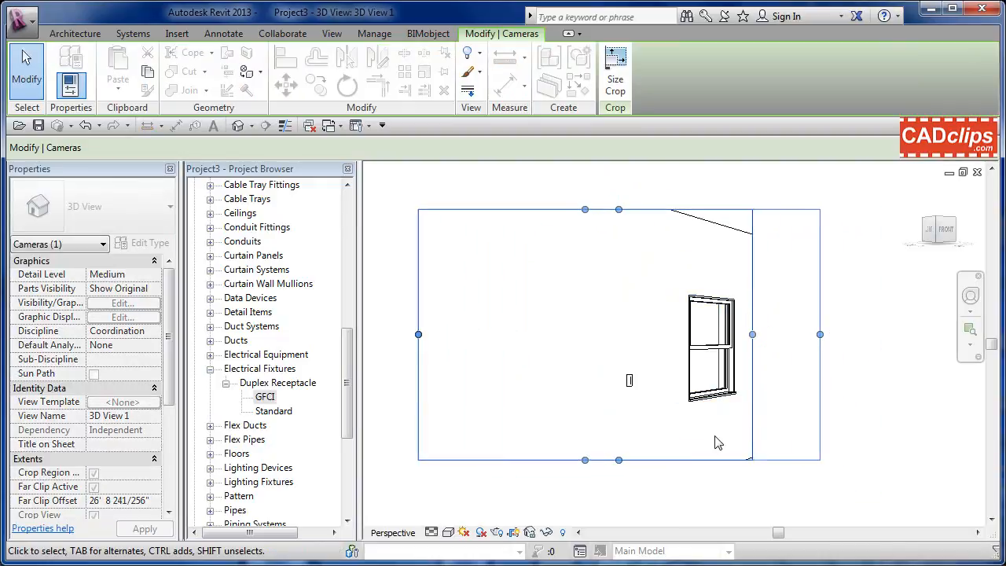
drag(621, 462, 631, 492)
scroll(724, 433, down, 2)
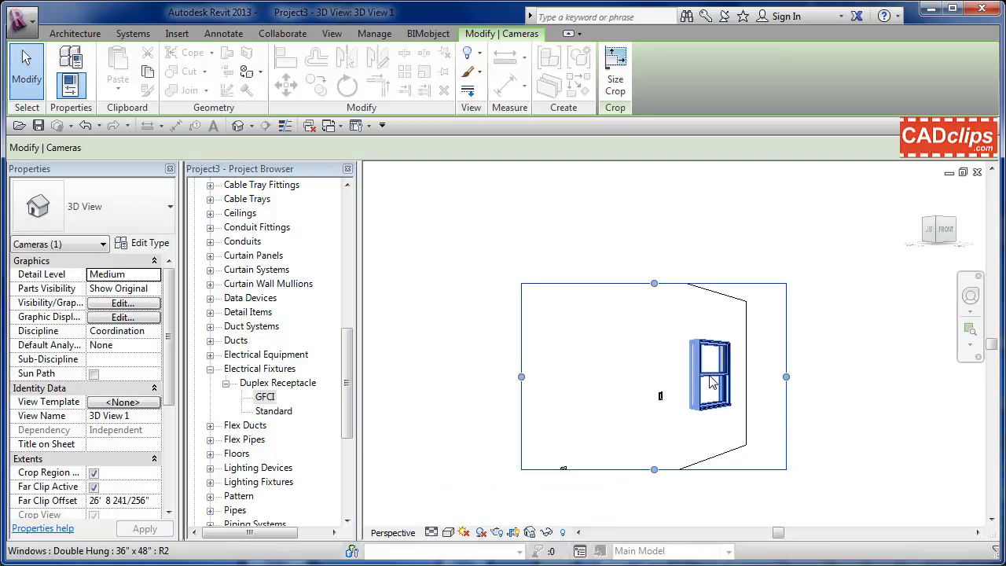
click(710, 393)
mouse_move(727, 425)
shift+middle_down()
mouse_move(661, 439)
mouse_move(721, 437)
shift+middle_up()
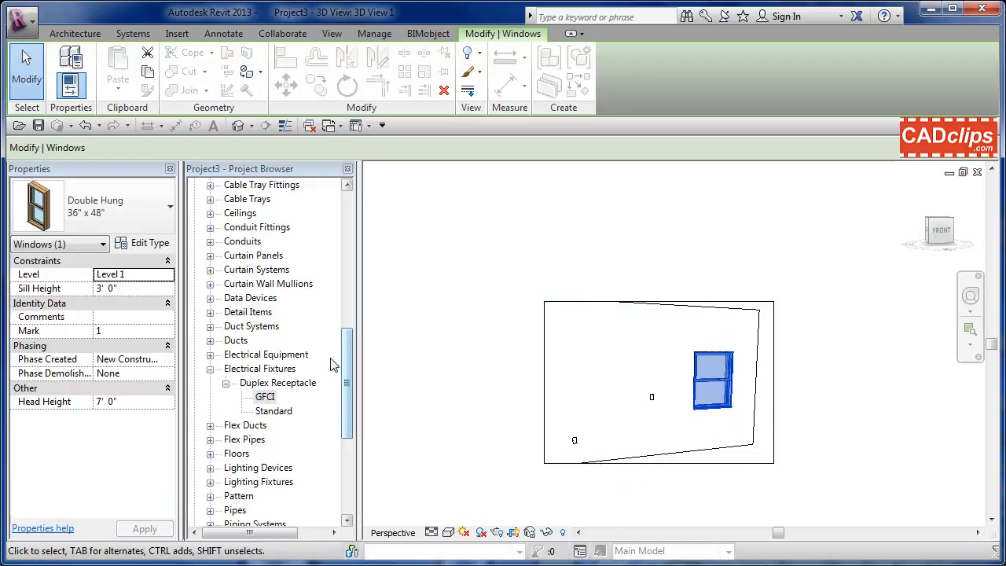
Reopen the 1 - Power floor plan view and clear the window selection.
click(348, 198)
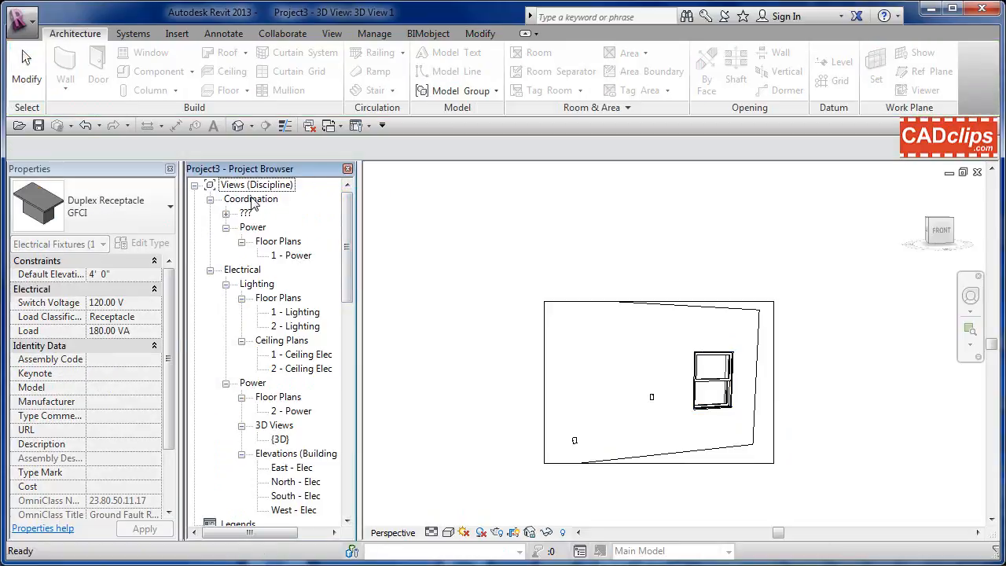
double_click(294, 258)
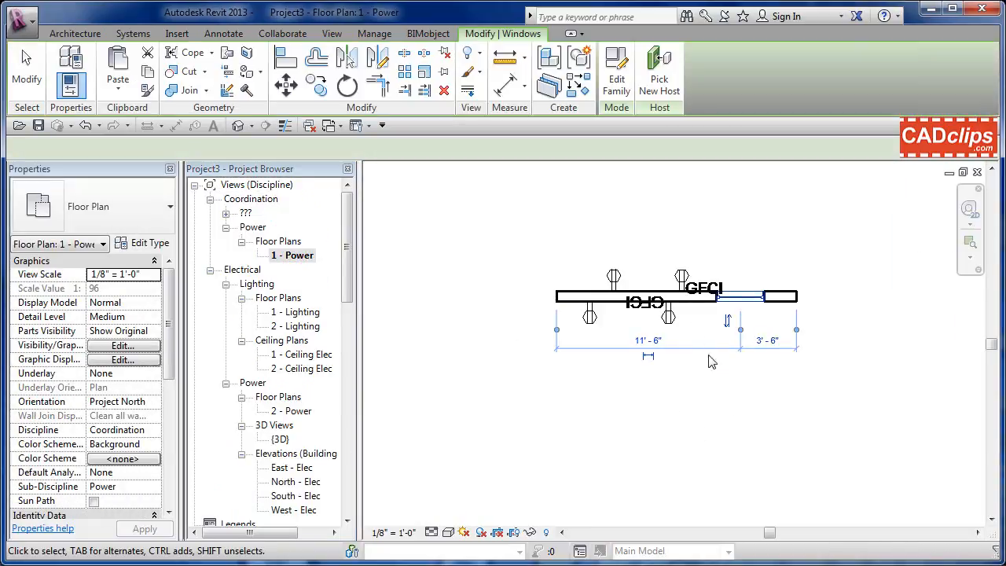
click(715, 379)
scroll(714, 381, up, 2)
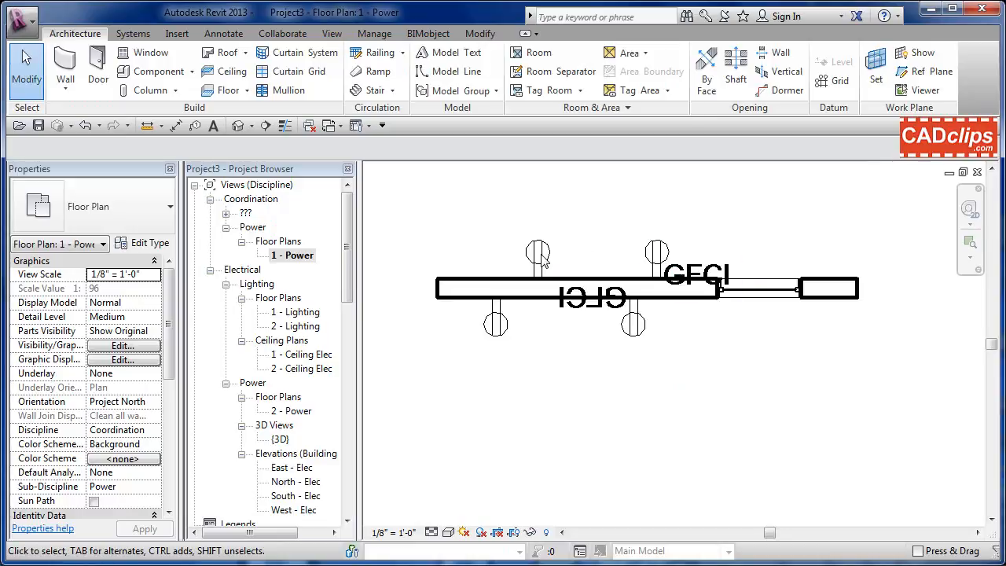
Move the lower-face GFCI receptacle to about 6' 0" from the wall's right end, and the lower-face Standard receptacle past the window.
click(660, 330)
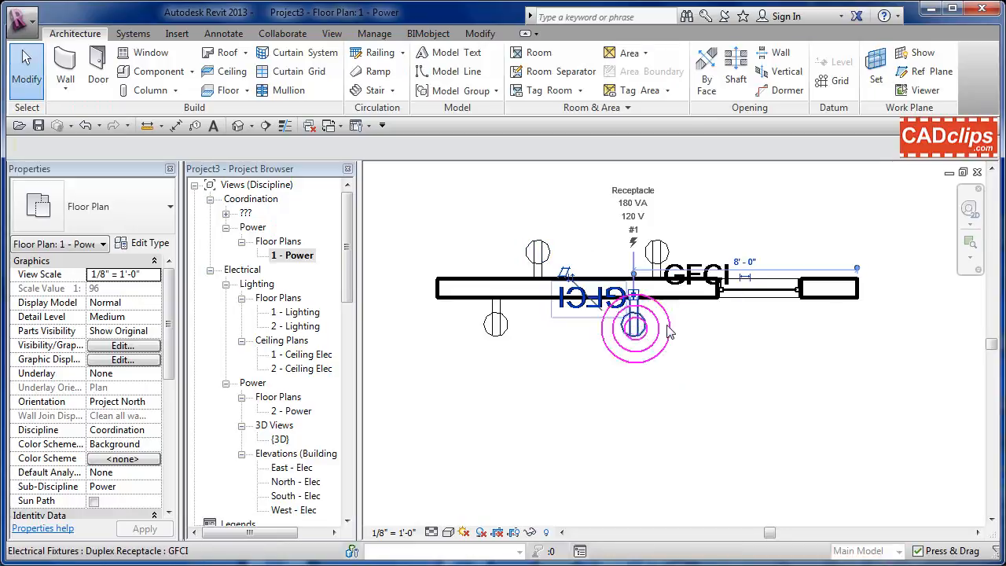
drag(667, 331, 722, 329)
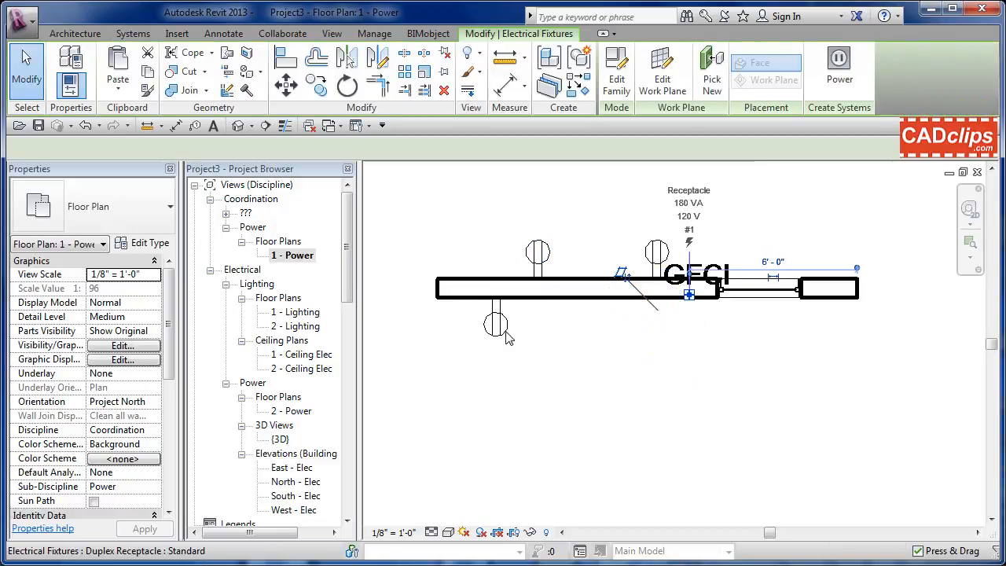
drag(508, 332, 836, 323)
click(747, 370)
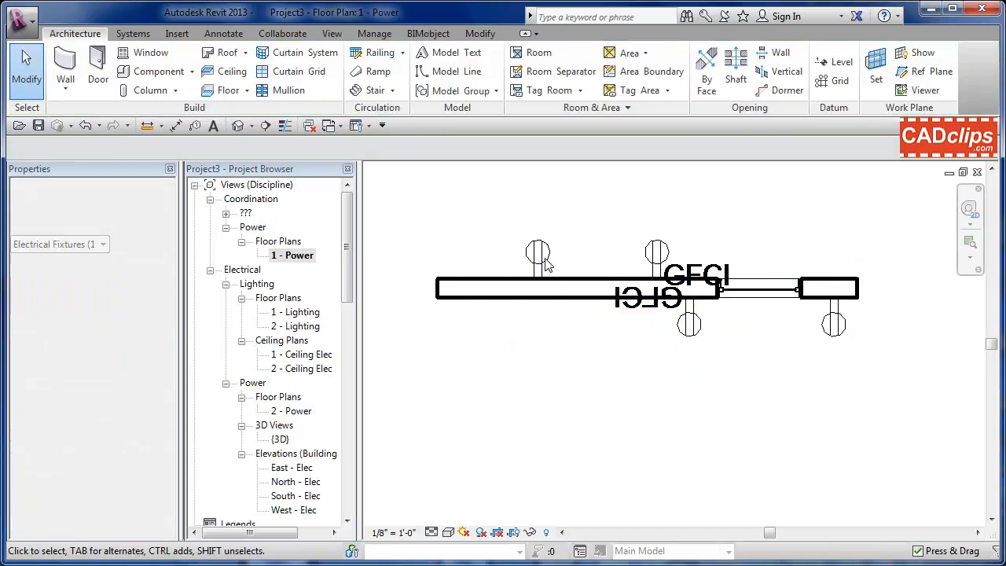
Delete the leftmost upper-face receptacle and shorten the wall from its left end to just beyond the remaining receptacles.
click(539, 255)
key(Delete)
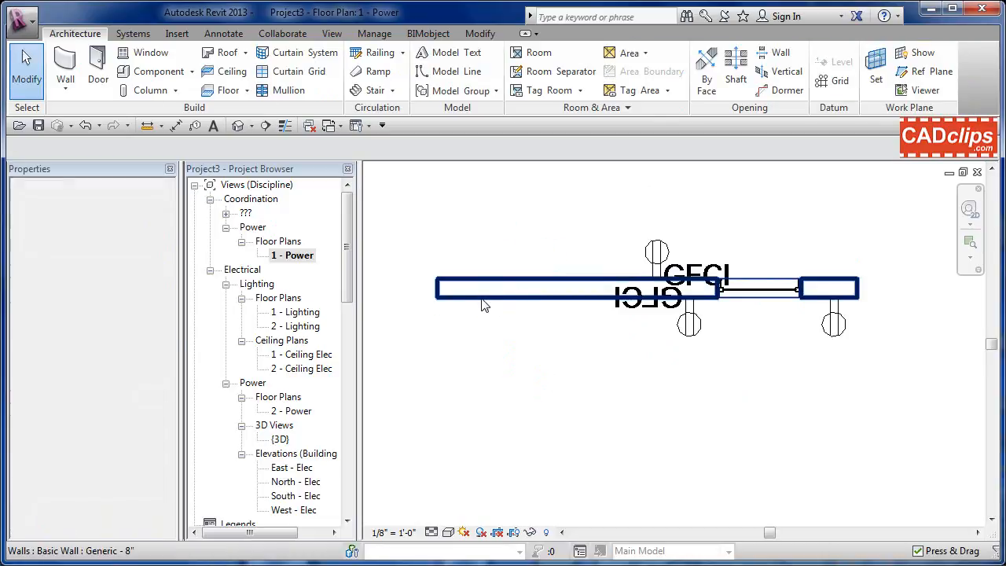
click(448, 290)
drag(438, 289, 497, 290)
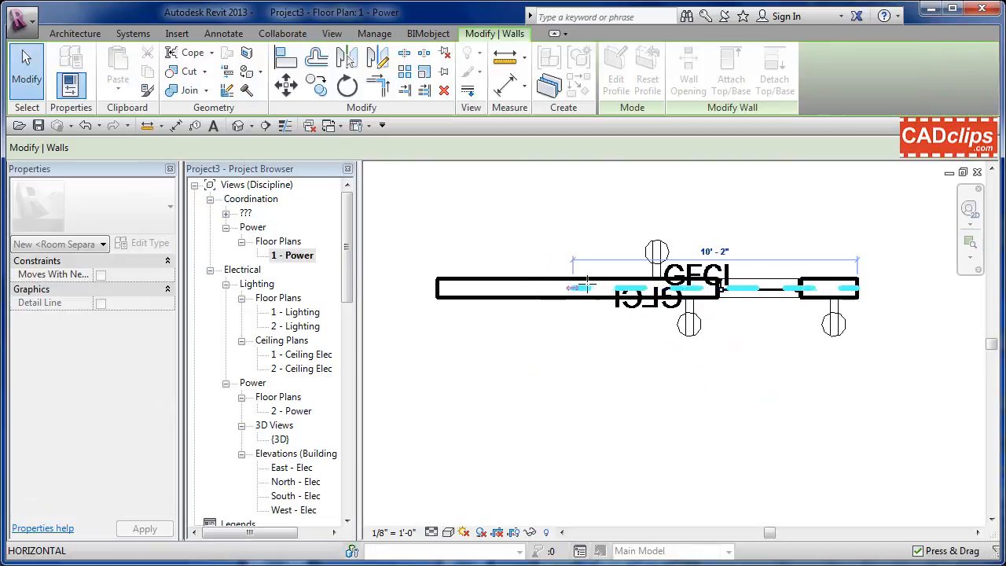
drag(591, 291, 592, 291)
click(579, 333)
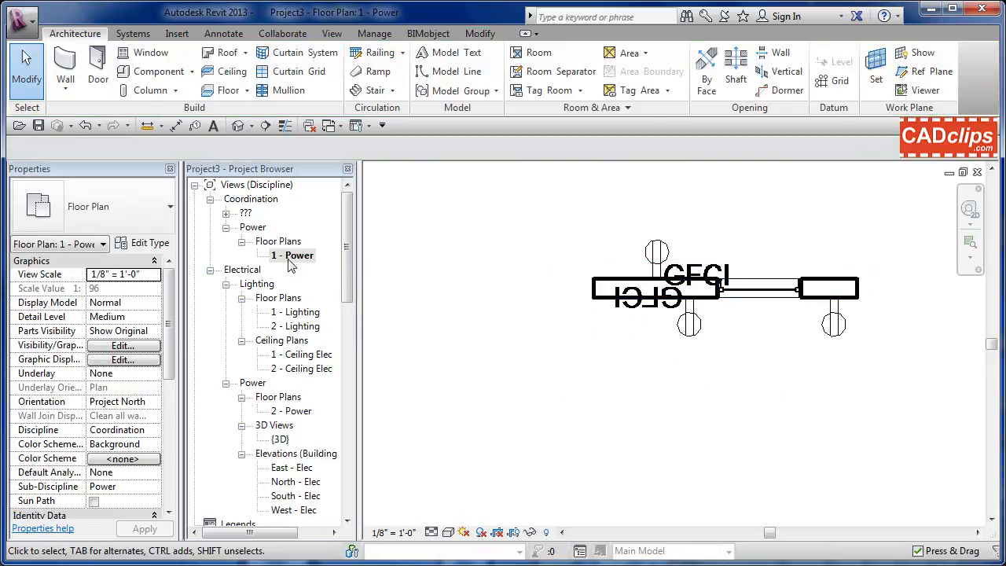
Open the 3D View 1 camera view listed under Coordination.
click(226, 213)
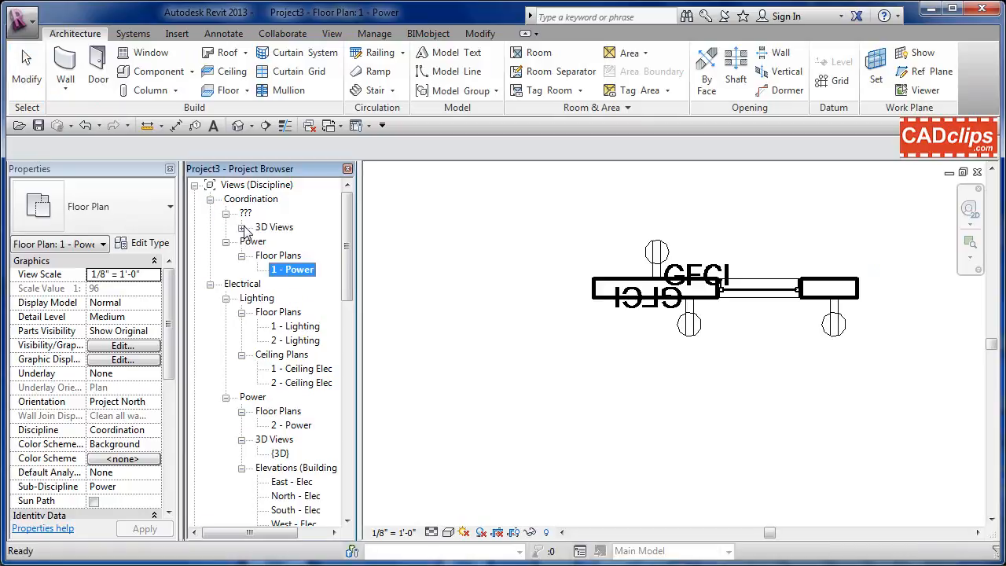
click(241, 227)
double_click(298, 243)
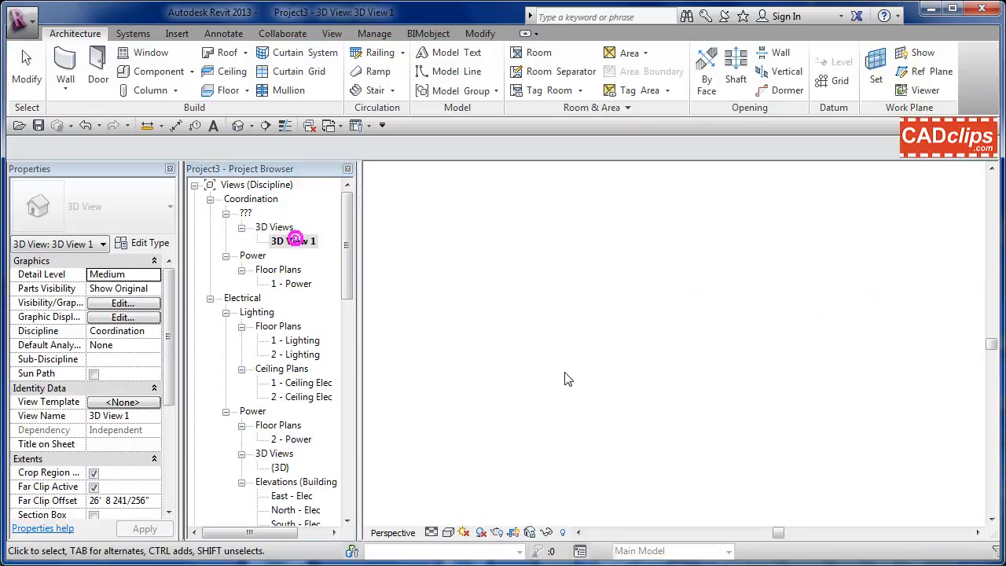
Shrink the camera view's crop region on all four sides around the window and the two receptacles.
click(710, 307)
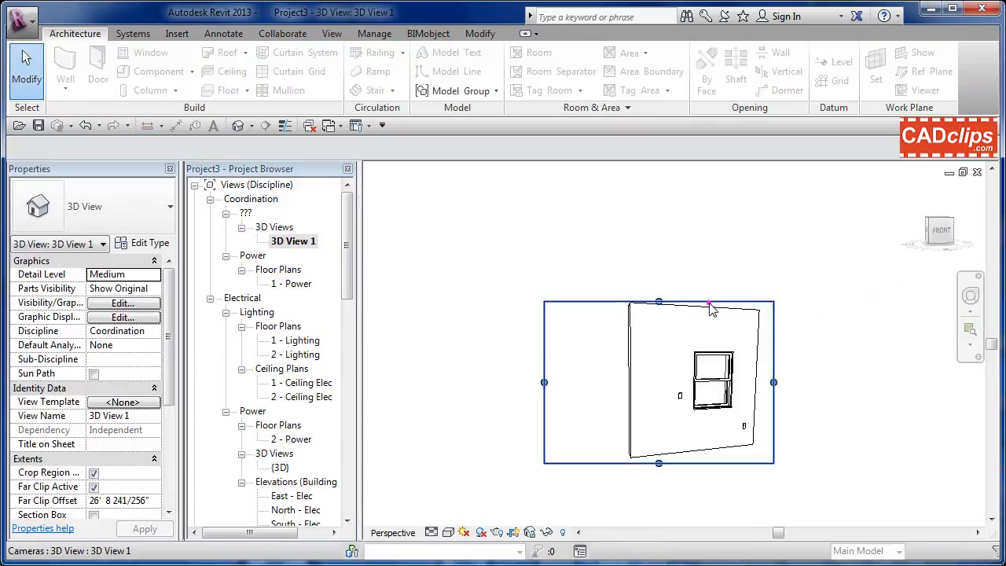
drag(543, 381, 656, 382)
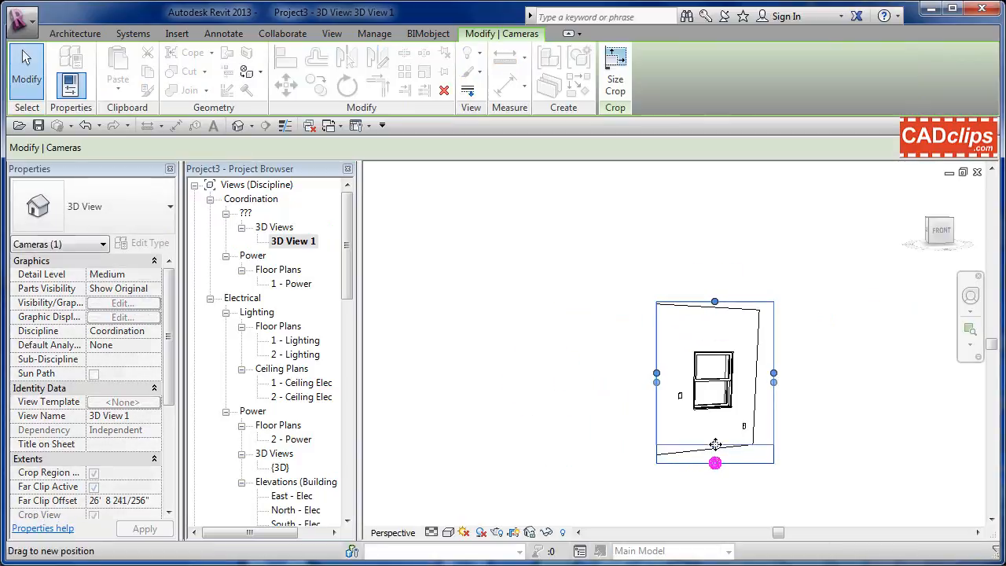
drag(715, 464, 714, 445)
drag(714, 302, 715, 332)
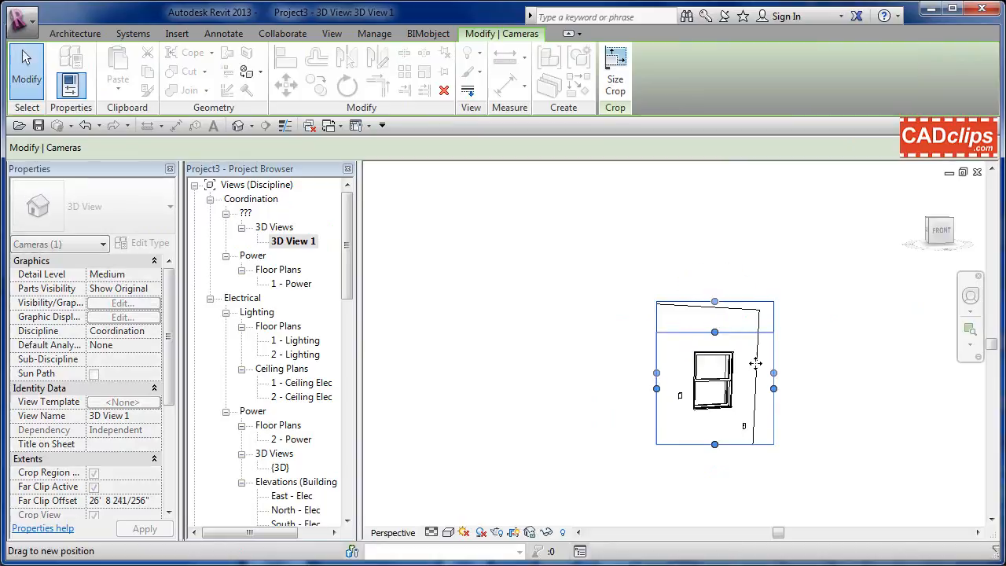
mouse_move(774, 387)
mouse_down()
mouse_move(761, 407)
mouse_move(764, 390)
mouse_up()
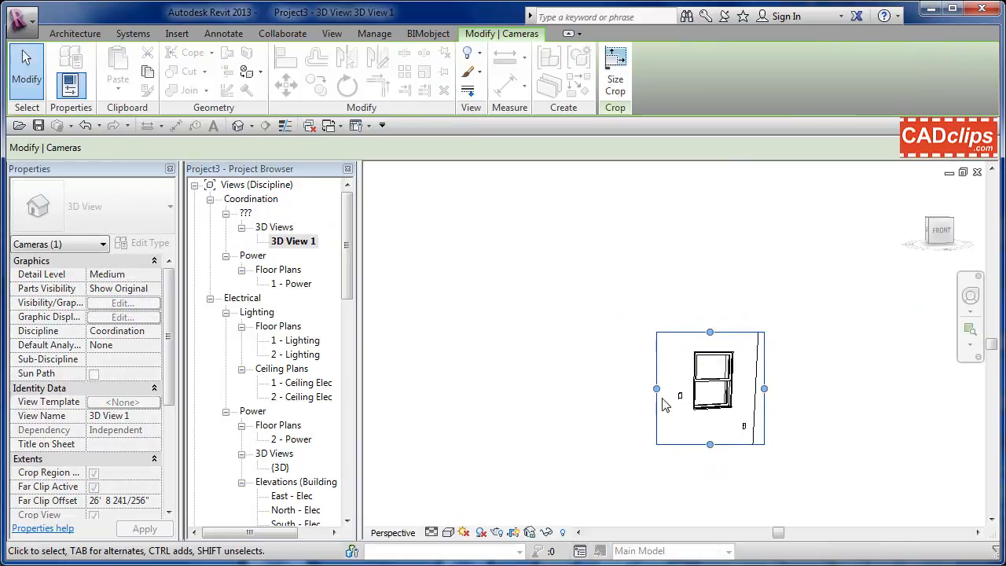
drag(656, 388, 670, 391)
click(798, 421)
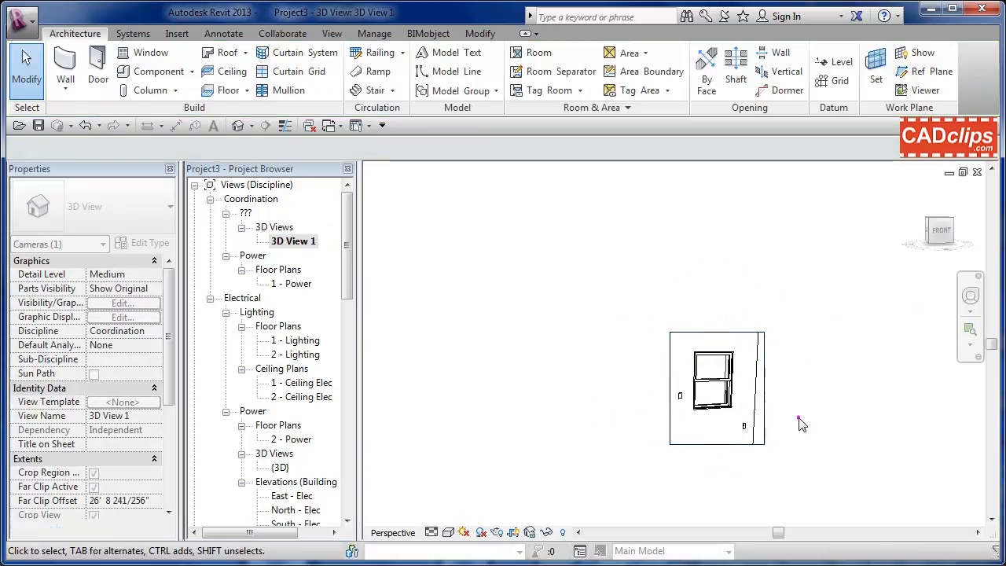
Tighten the crop region's lower, upper and right edges so the wall's right end is cropped out beside the Standard receptacle.
scroll(753, 421, up, 3)
middle_drag(838, 427, 847, 402)
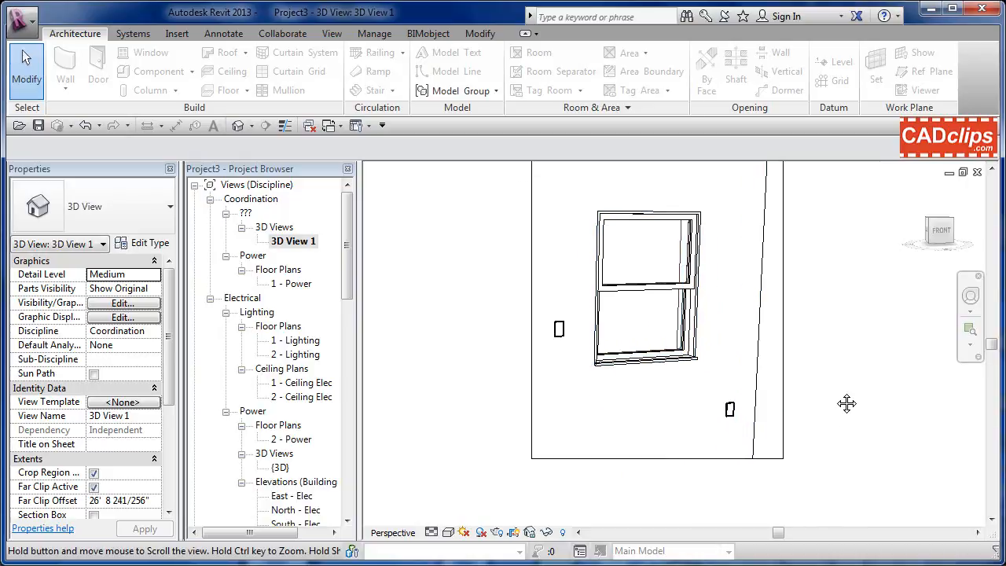
click(662, 462)
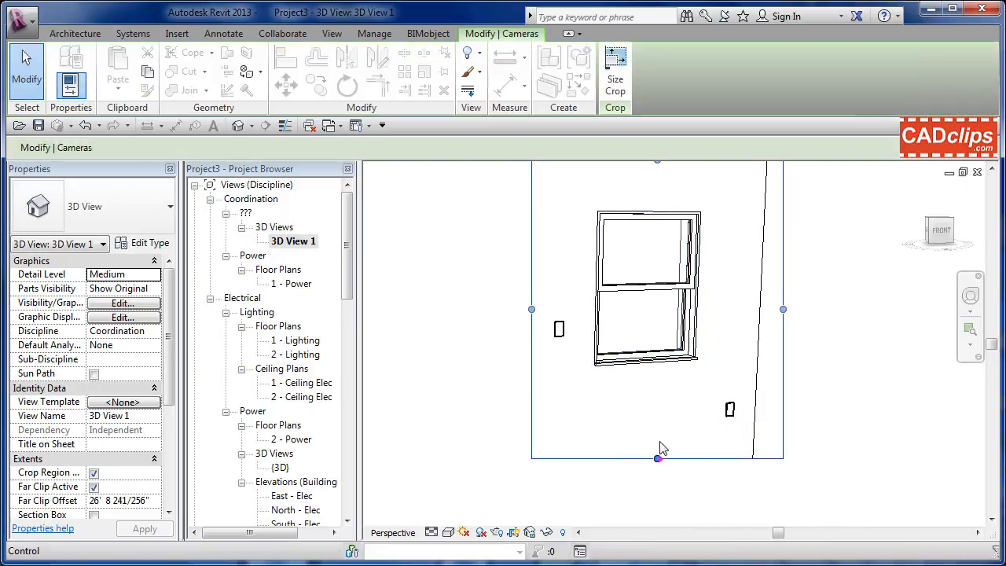
drag(659, 459, 658, 424)
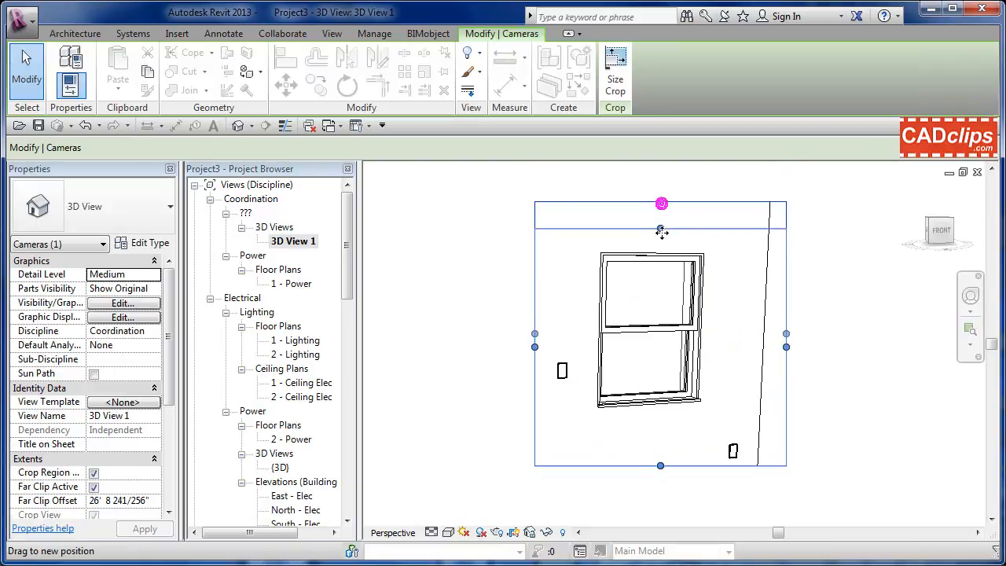
drag(662, 231, 661, 237)
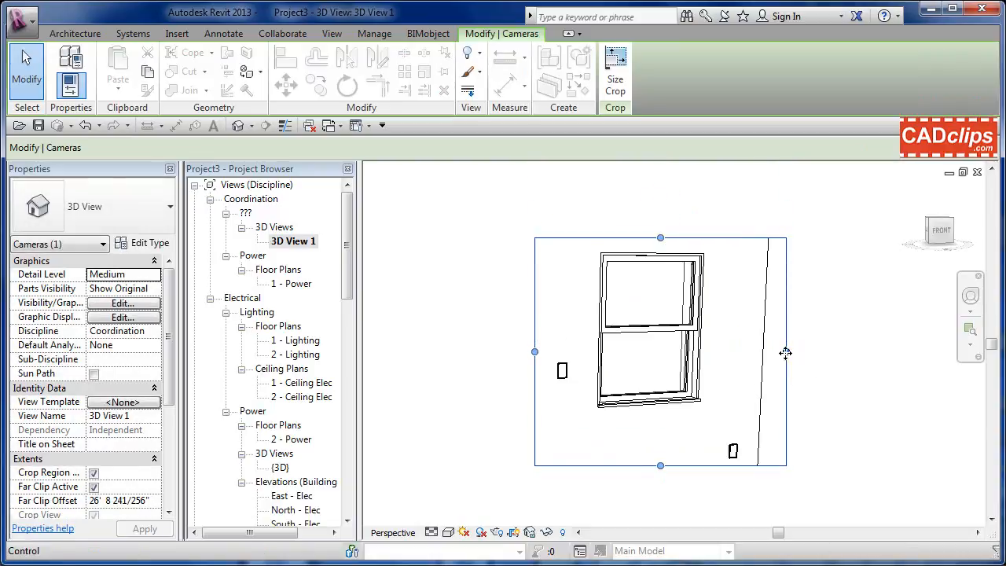
drag(785, 353, 758, 360)
drag(752, 361, 752, 361)
click(824, 407)
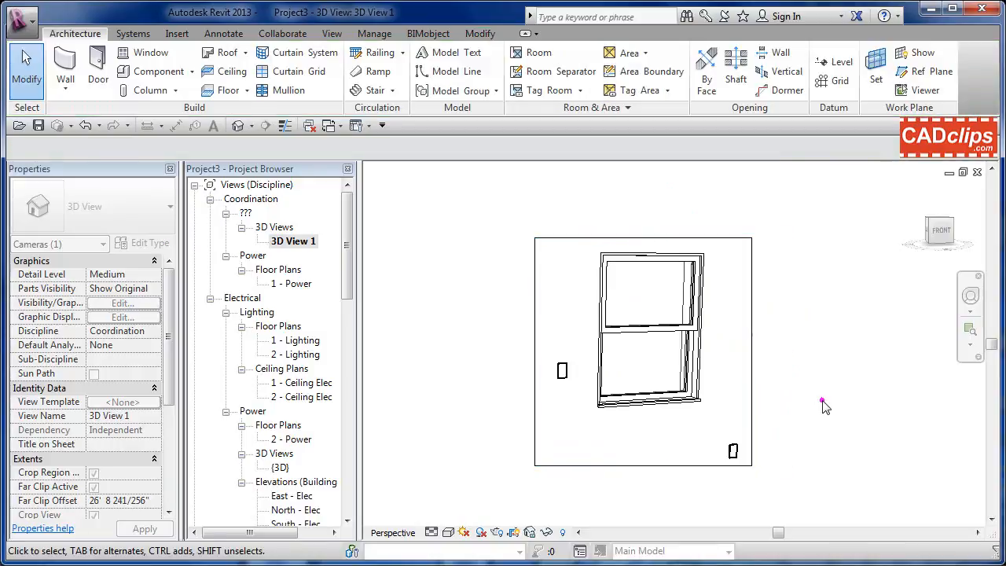
Trim the crop region's left edge slightly closer to the GFCI receptacle and hide the crop region.
click(535, 381)
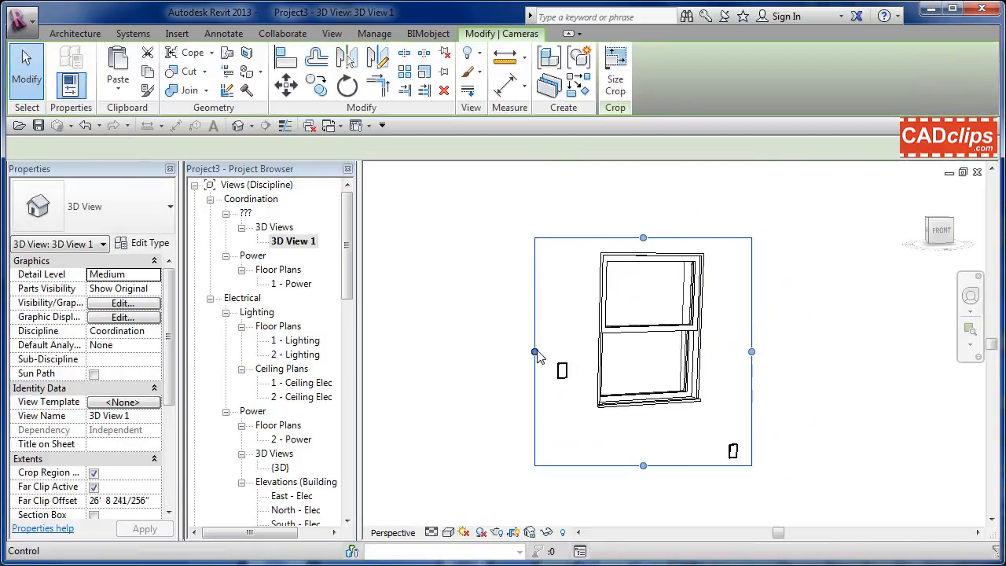
drag(539, 353, 544, 353)
click(509, 403)
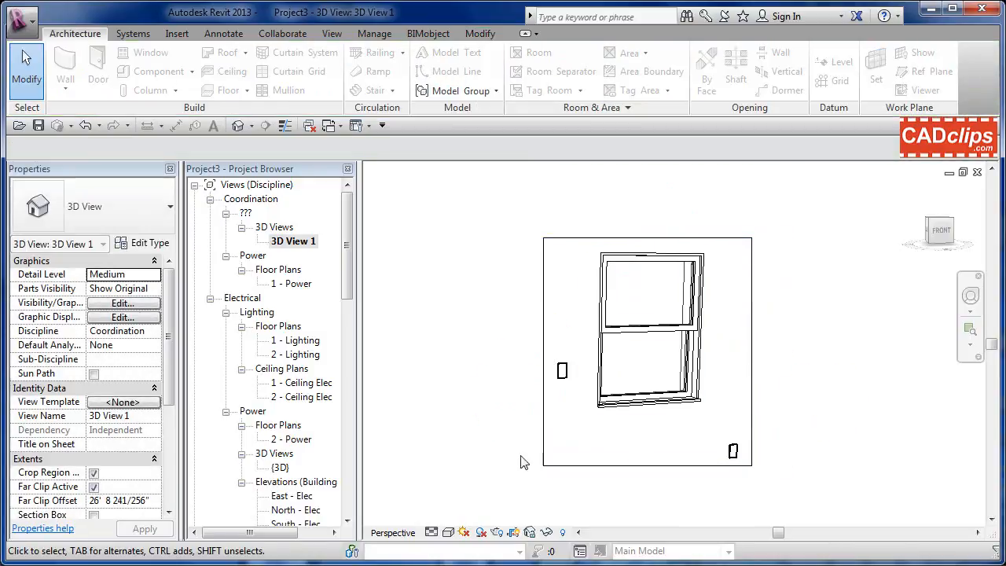
click(514, 534)
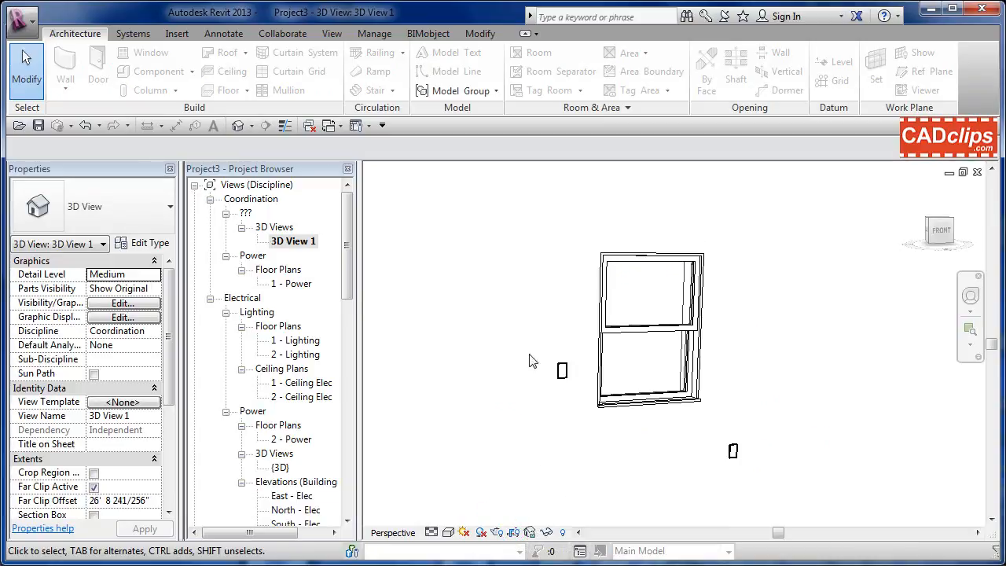
Tile all open view windows and activate the lighting plan, camera view and power plan in turn.
click(330, 31)
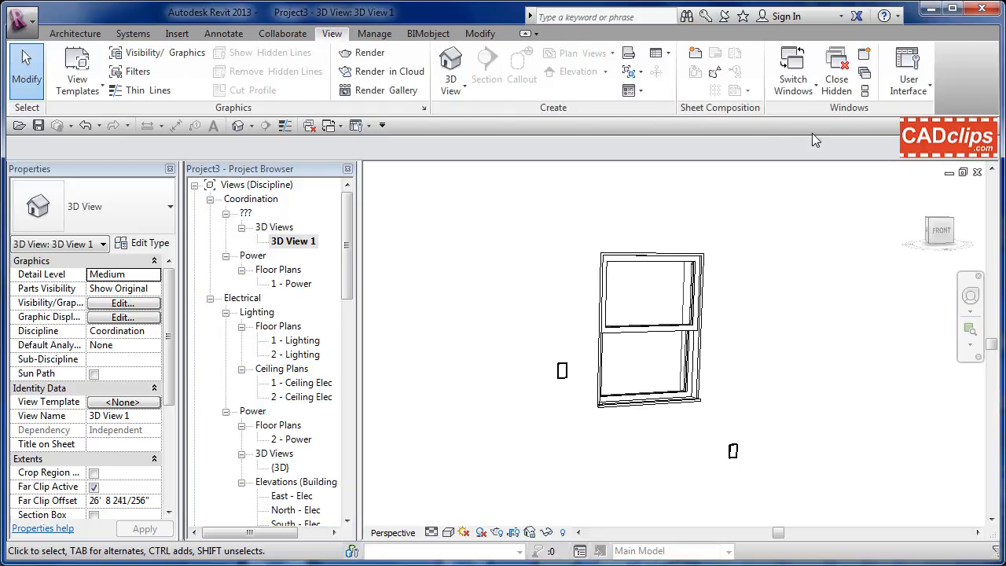
click(865, 92)
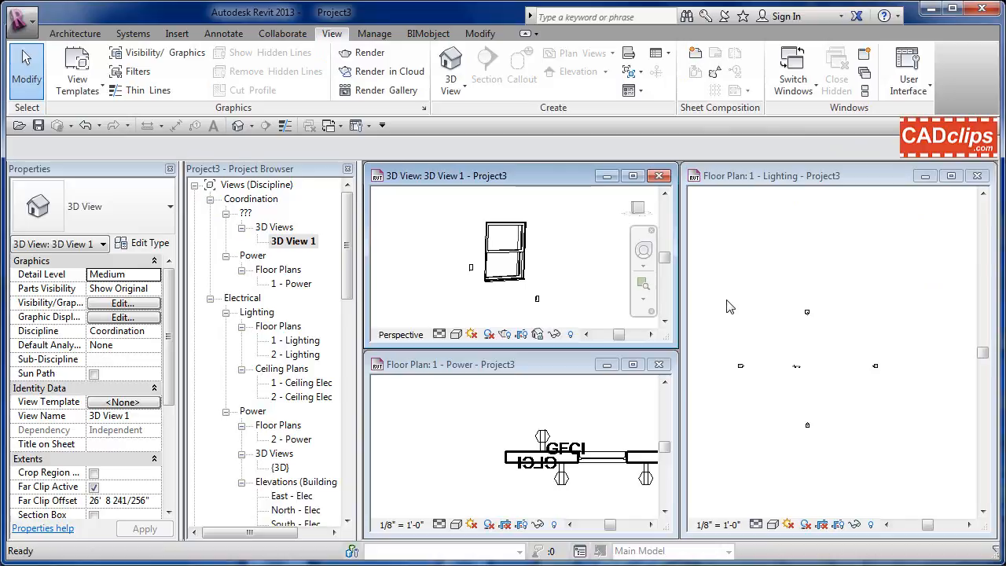
click(786, 184)
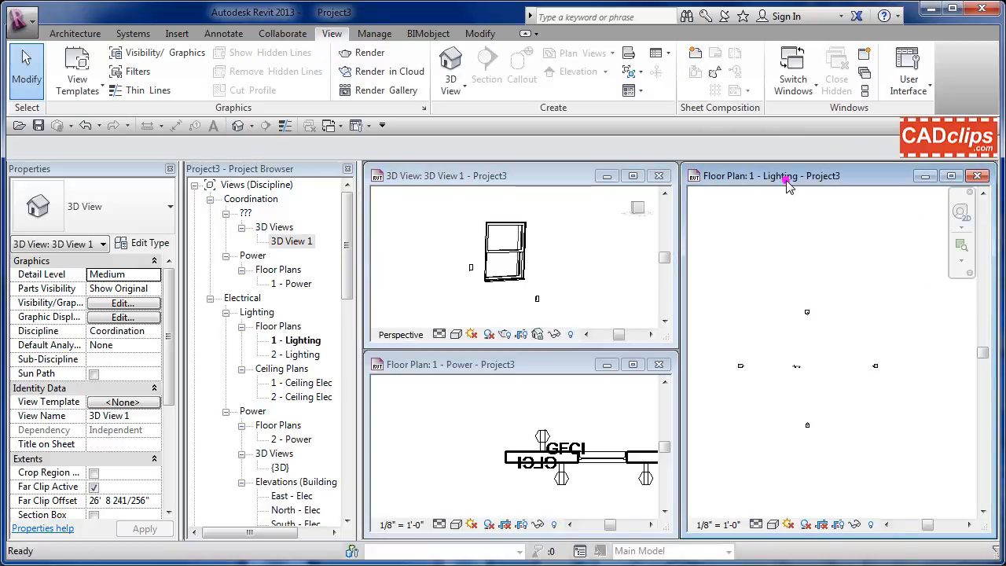
click(522, 181)
click(469, 459)
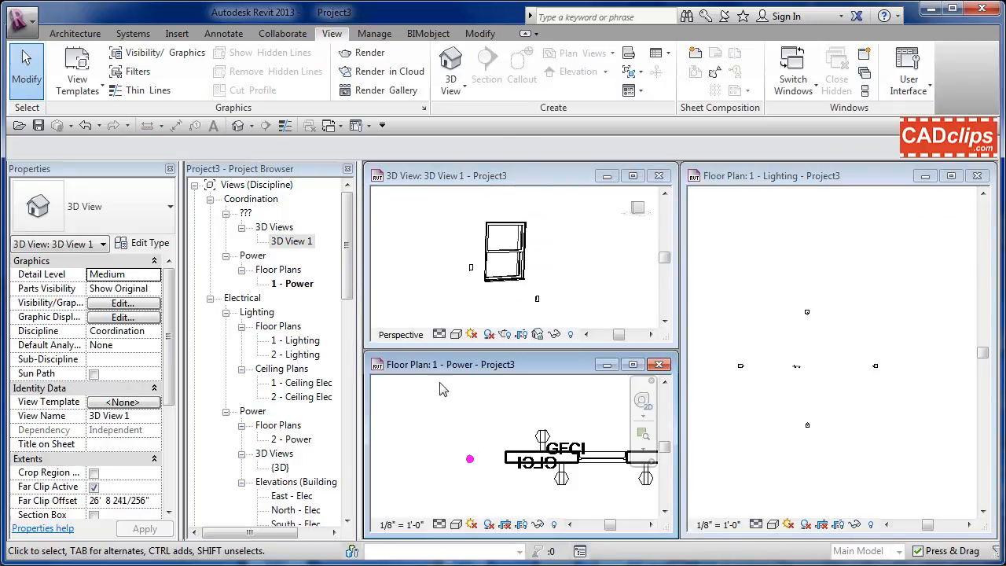
Close the 1 - Lighting floor plan and tile the 1 - Power plan and 3D View 1 side by side.
click(742, 176)
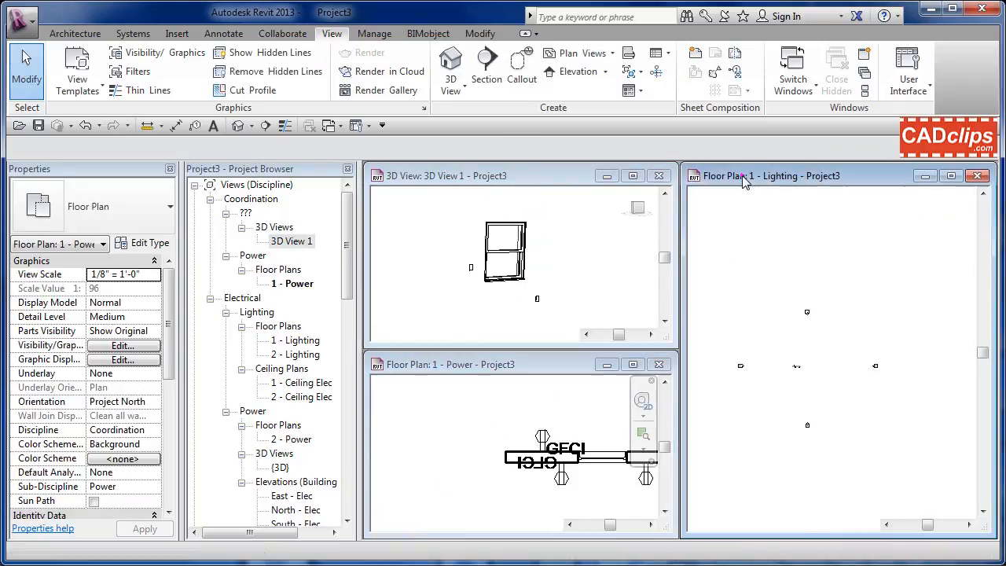
click(978, 175)
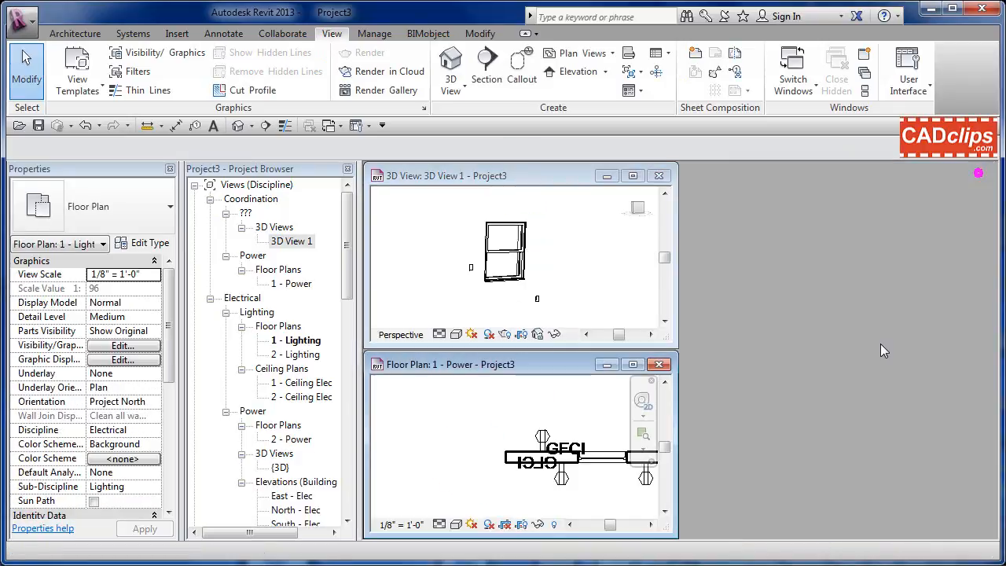
click(865, 90)
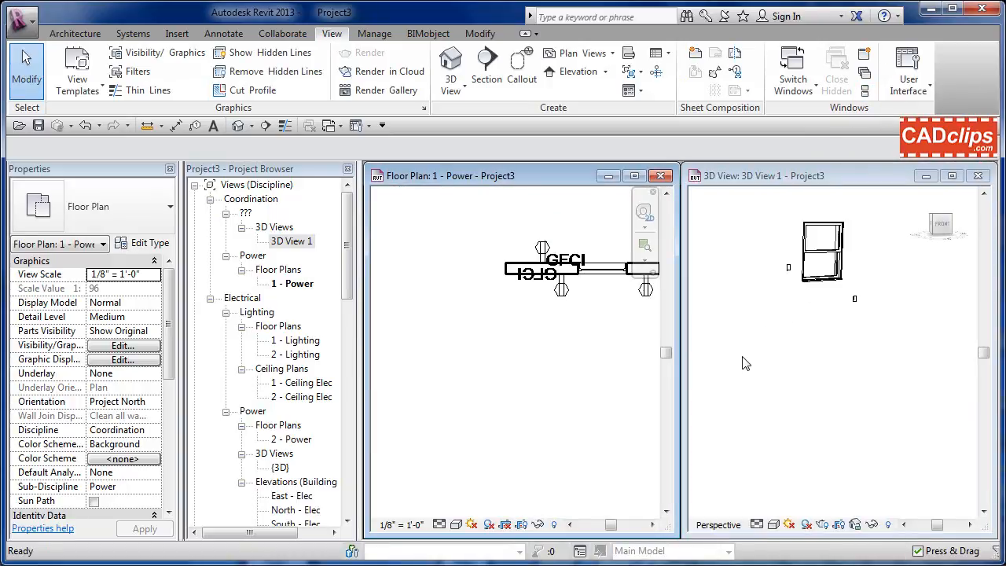
Frame the whole wall in the 1 - Power plan and the window with its two receptacles in 3D View 1.
middle_drag(620, 320, 533, 377)
scroll(572, 383, up, 4)
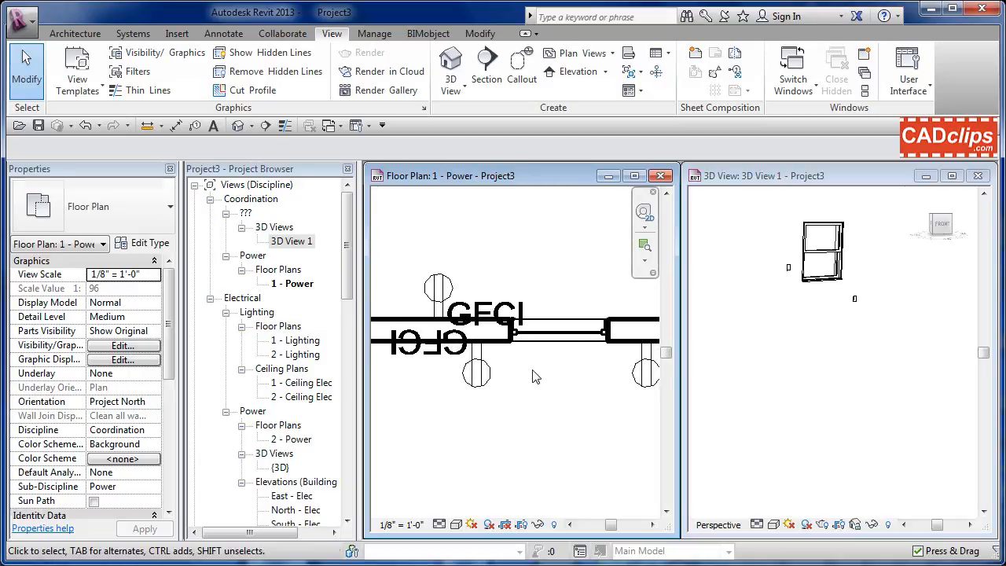
click(768, 329)
middle_drag(827, 310, 827, 395)
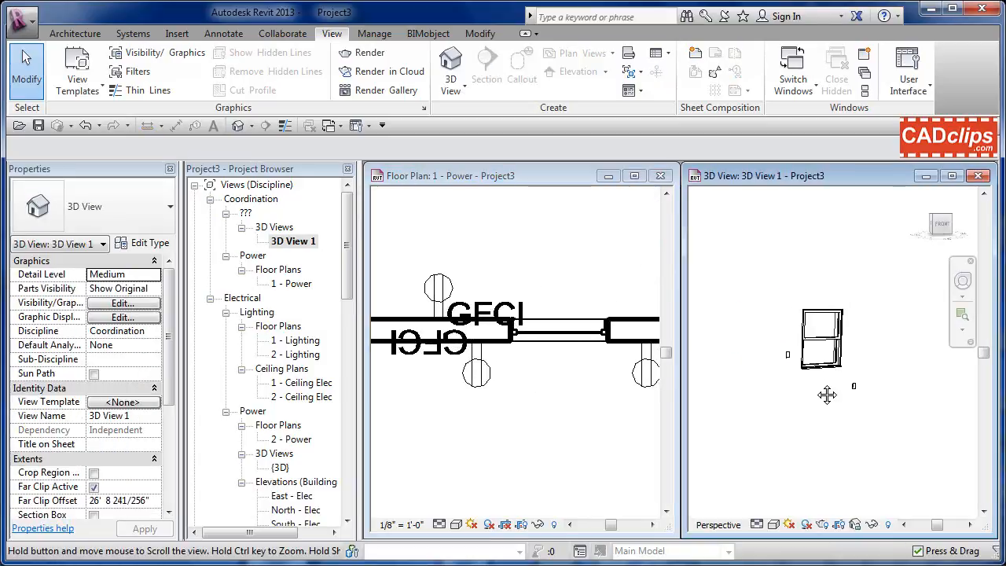
scroll(814, 368, up, 5)
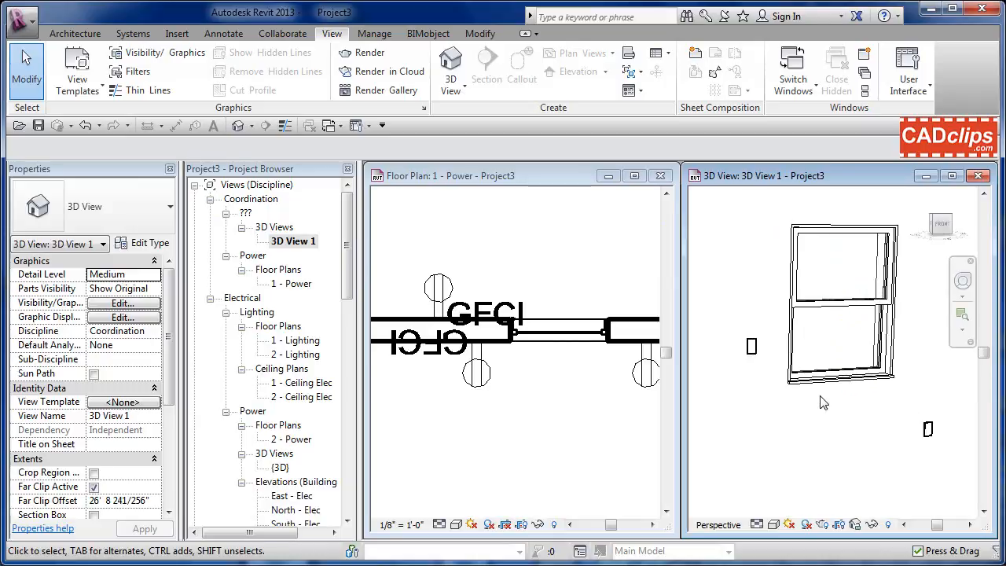
middle_drag(823, 404, 811, 425)
click(522, 416)
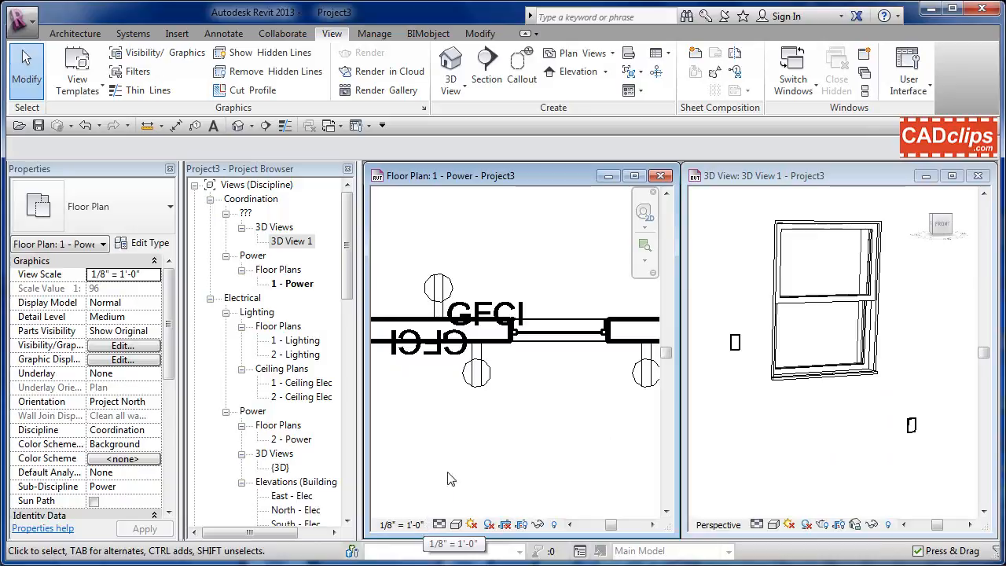
click(493, 426)
scroll(497, 425, down, 3)
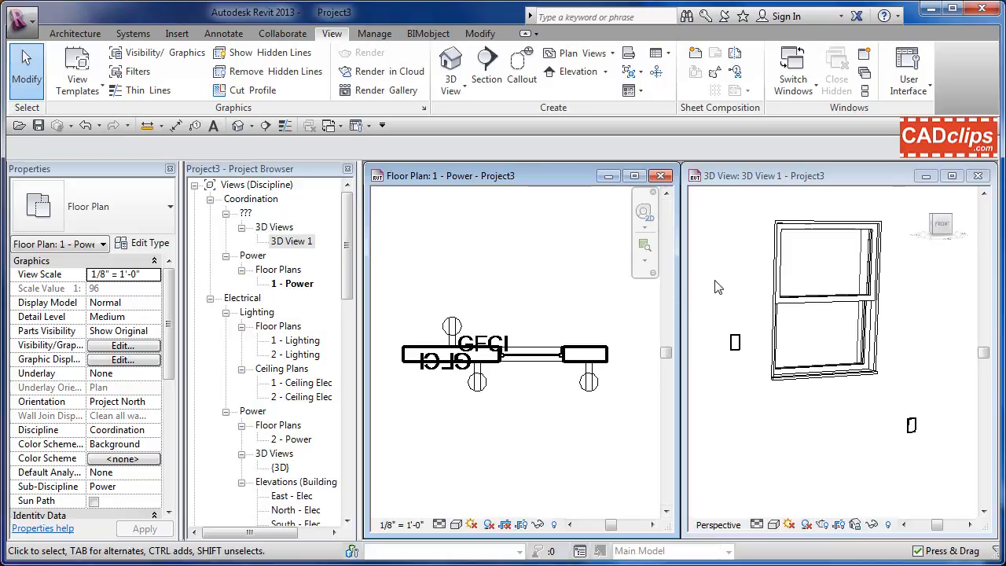
Select the GFCI receptacle in the camera view and the Standard receptacle in the plan to match them across both views, and clear the selection.
click(737, 354)
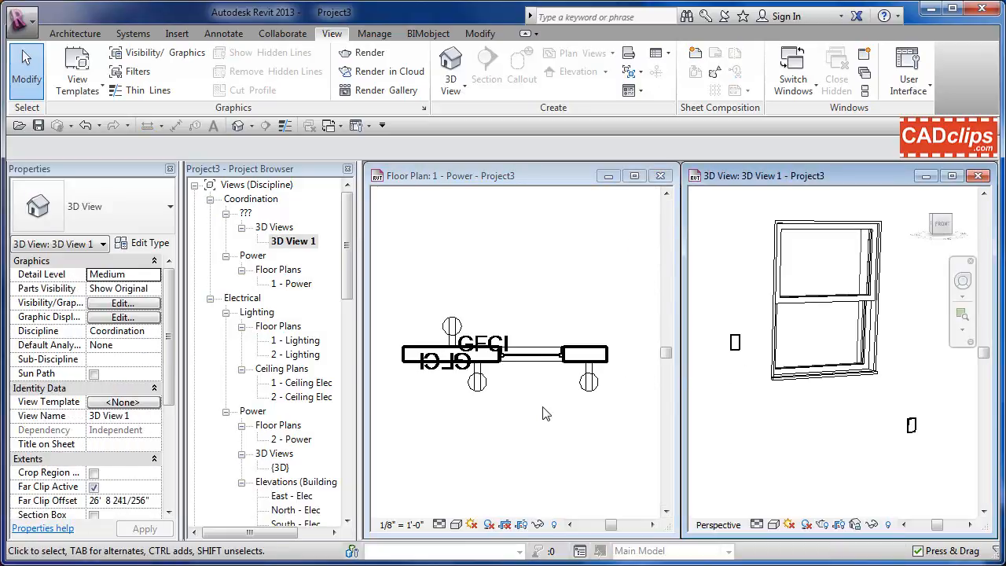
click(733, 346)
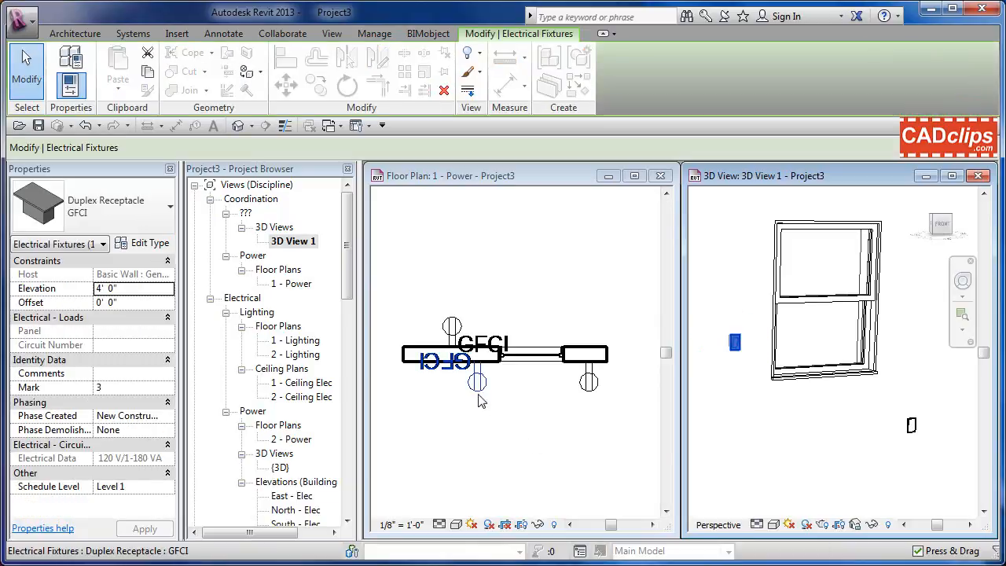
click(588, 400)
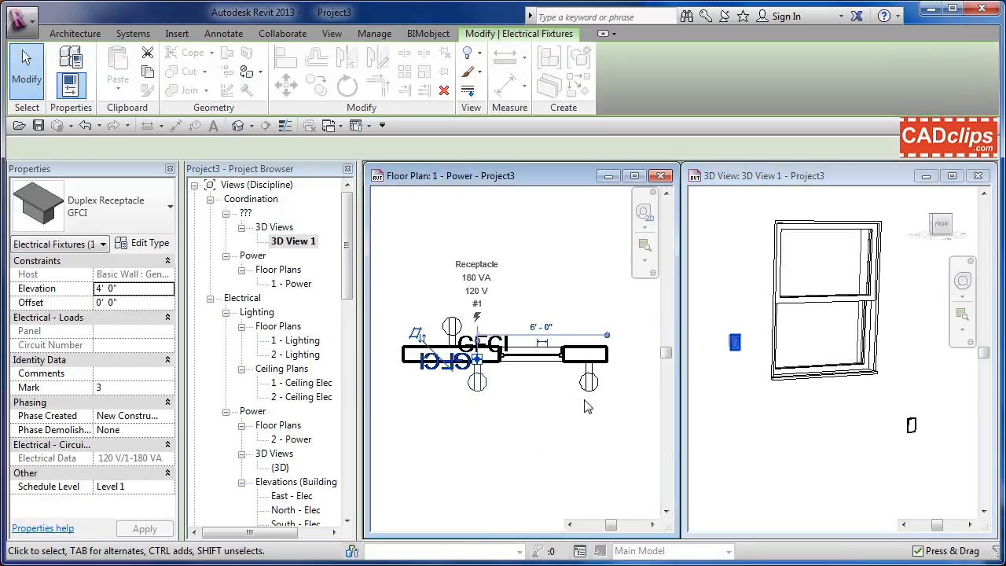
click(589, 392)
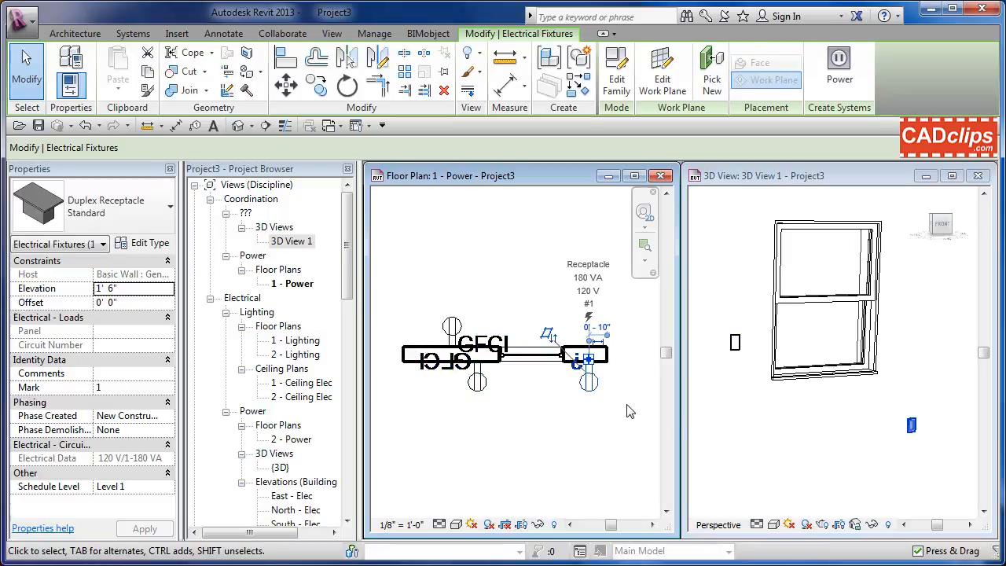
click(573, 415)
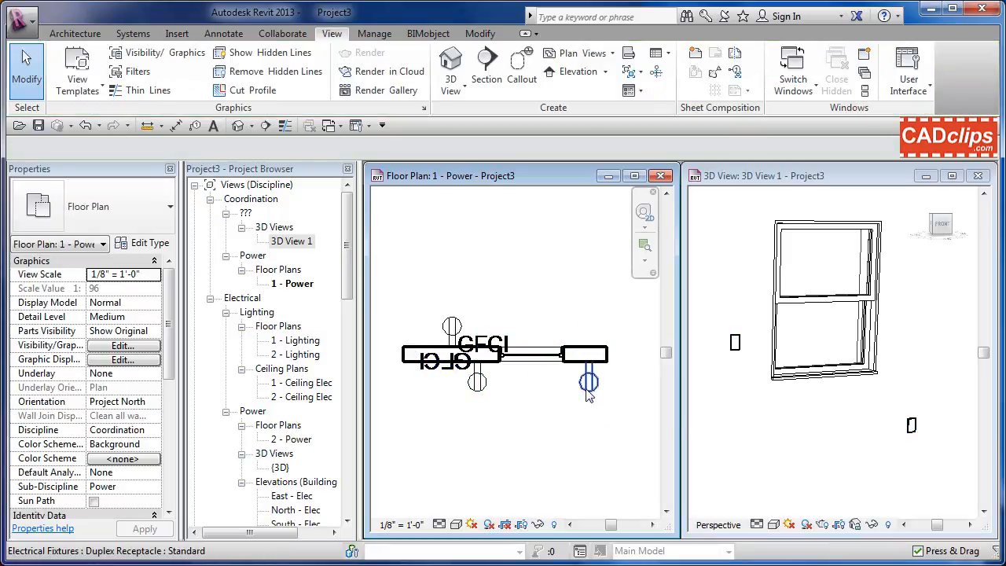
Try the label dddd in the type properties of the Standard duplex receptacle and undo the change.
click(914, 428)
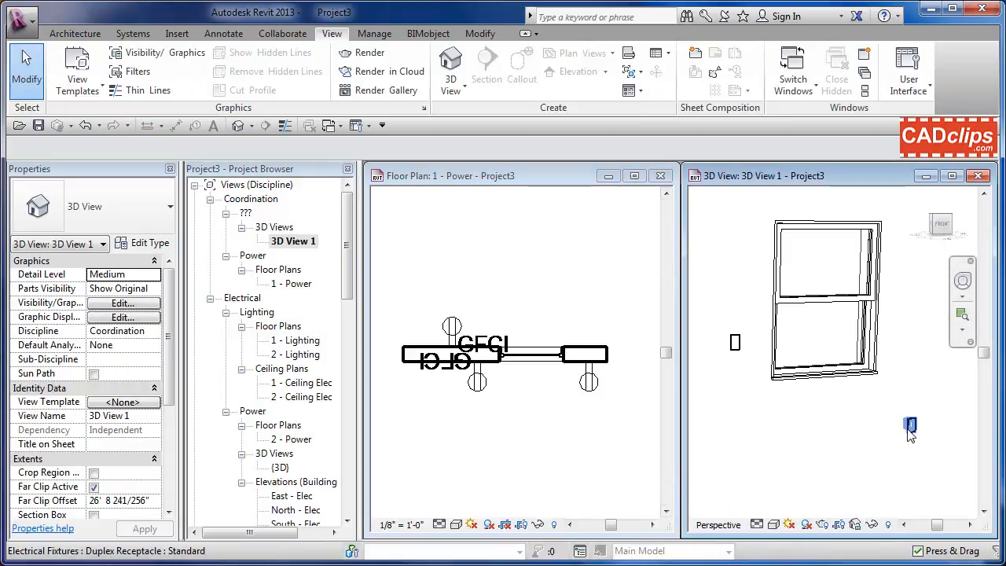
click(868, 446)
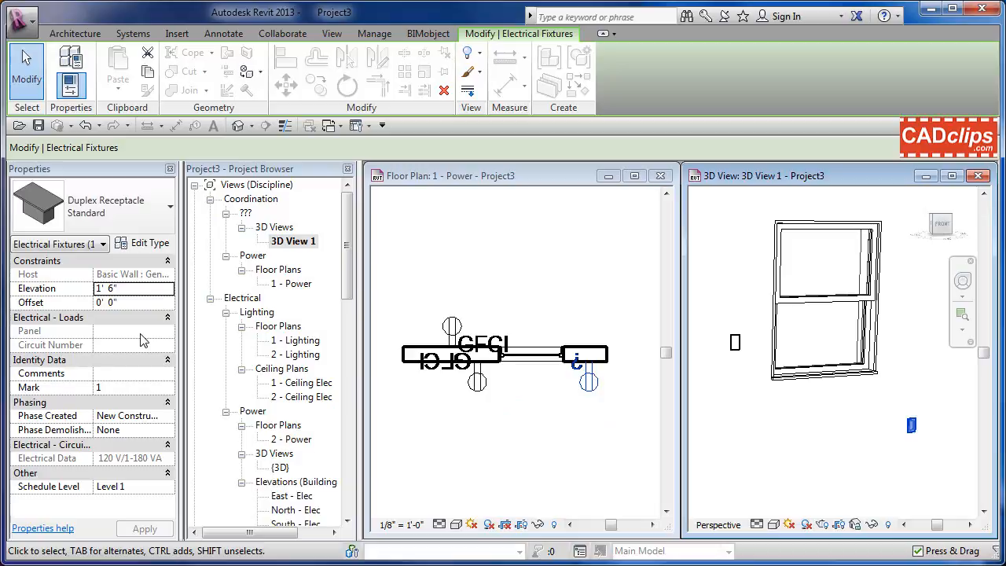
click(145, 244)
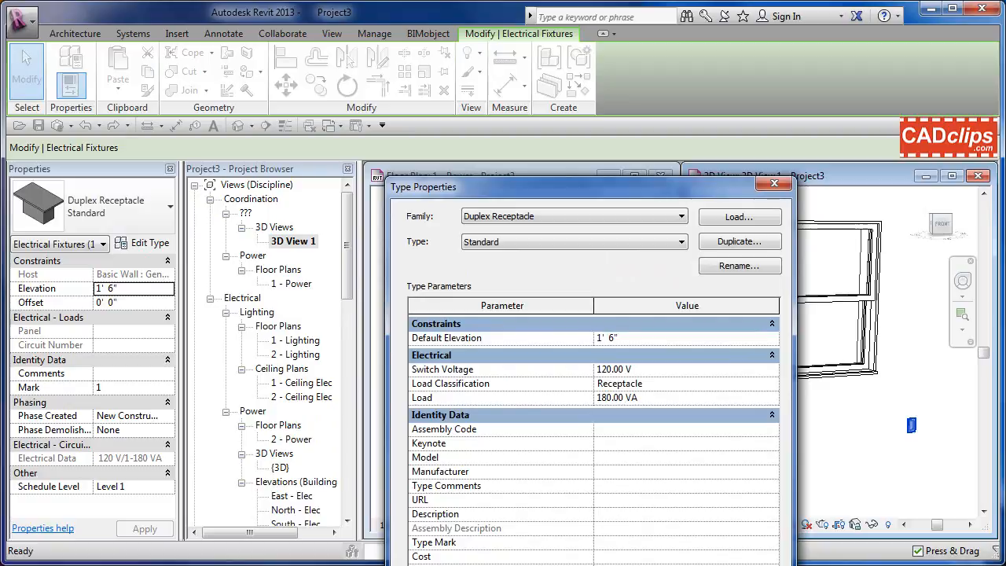
drag(556, 186, 319, 42)
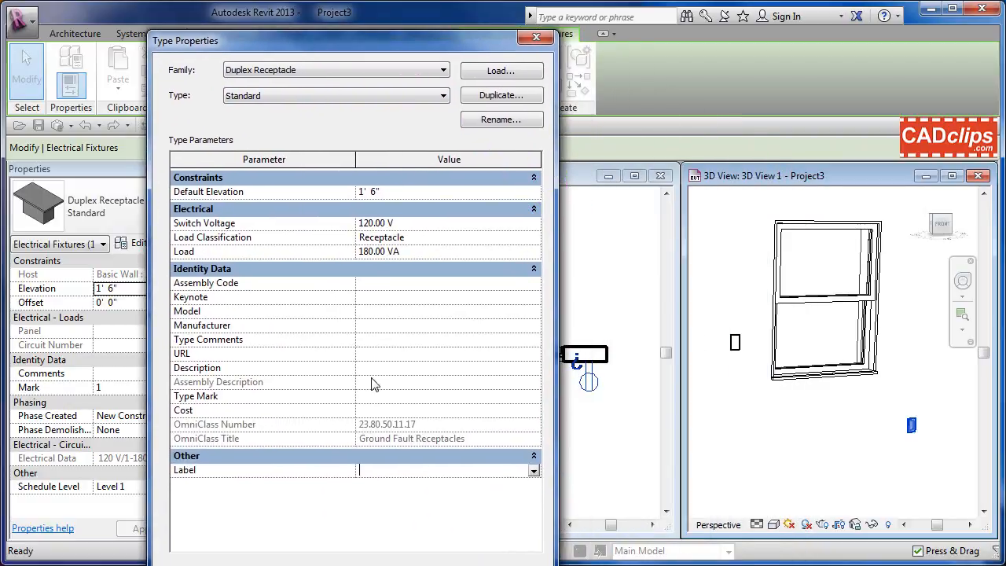
click(392, 471)
text(dddd)
key(Return)
click(597, 464)
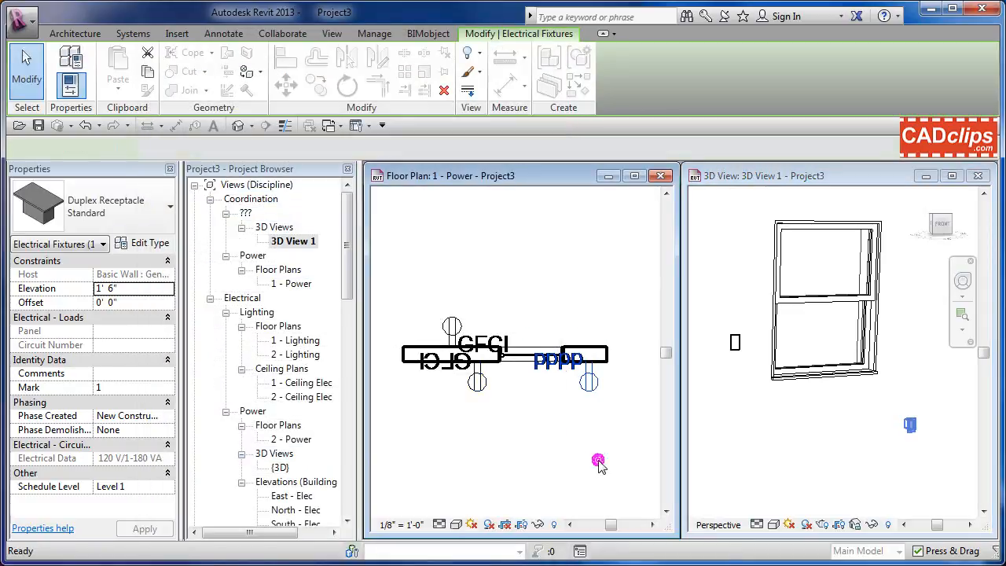
click(598, 465)
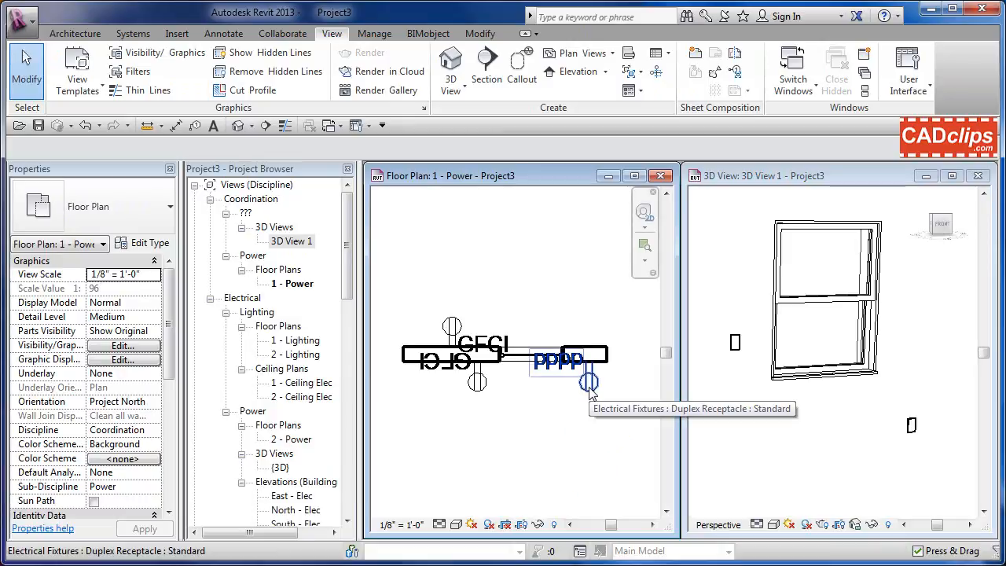
click(86, 125)
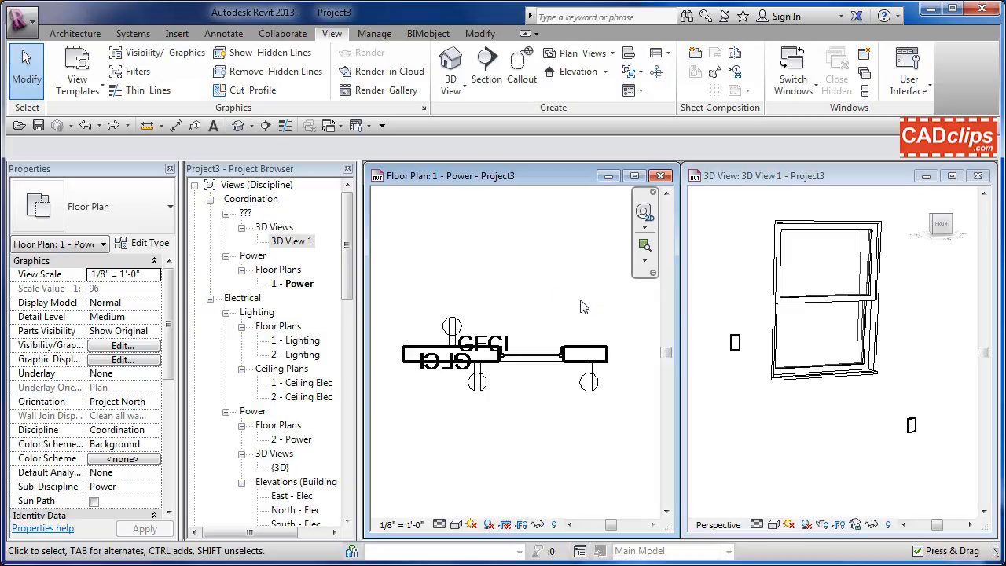
Open the family of the Standard duplex receptacle beside the window for editing and shift its 3D view window over the project views.
click(590, 385)
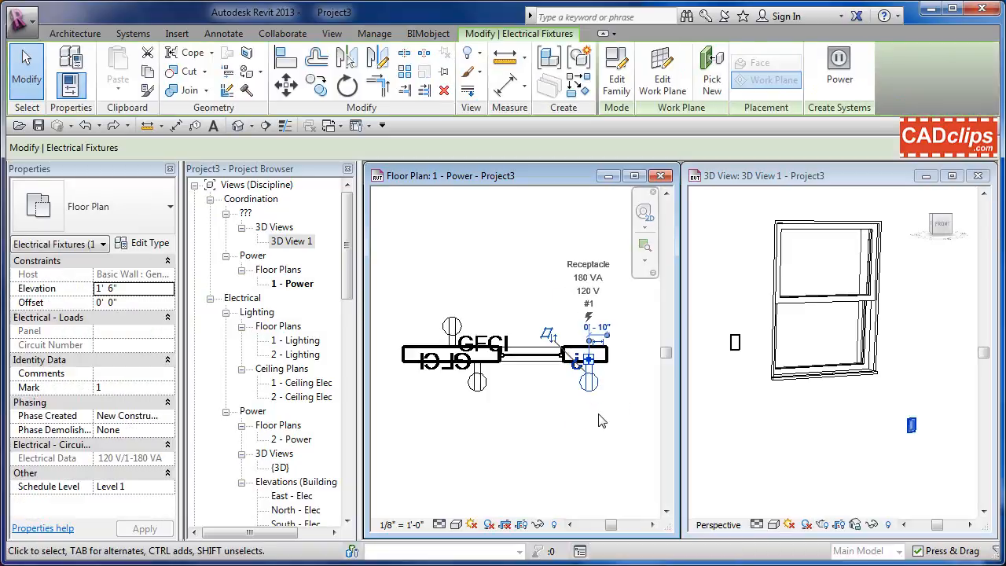
click(617, 83)
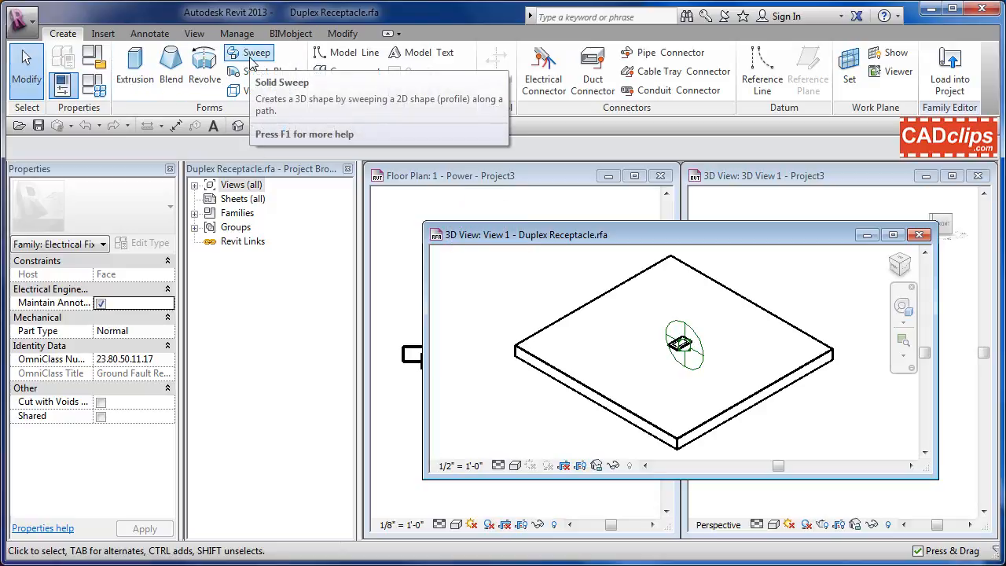
click(425, 180)
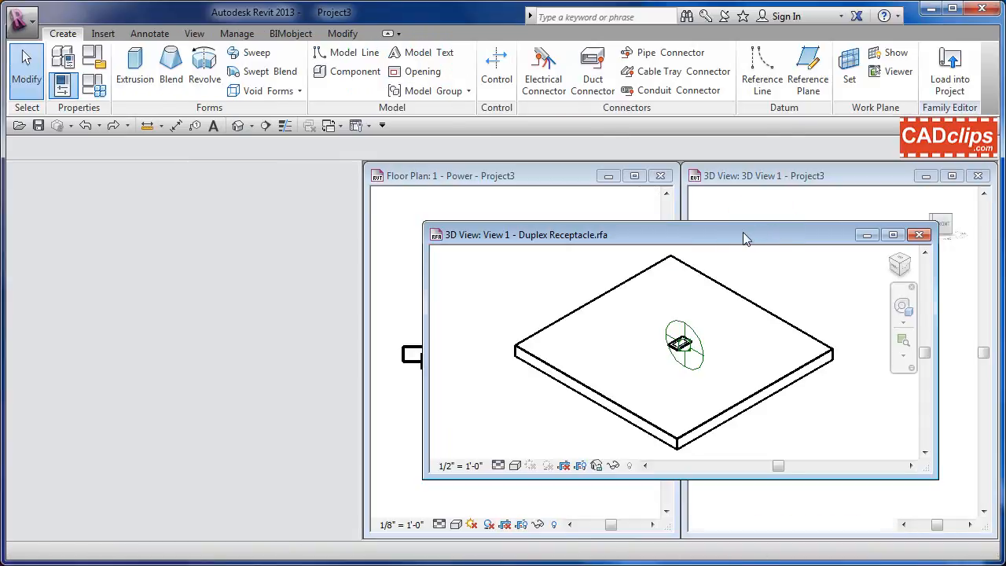
drag(744, 236, 727, 231)
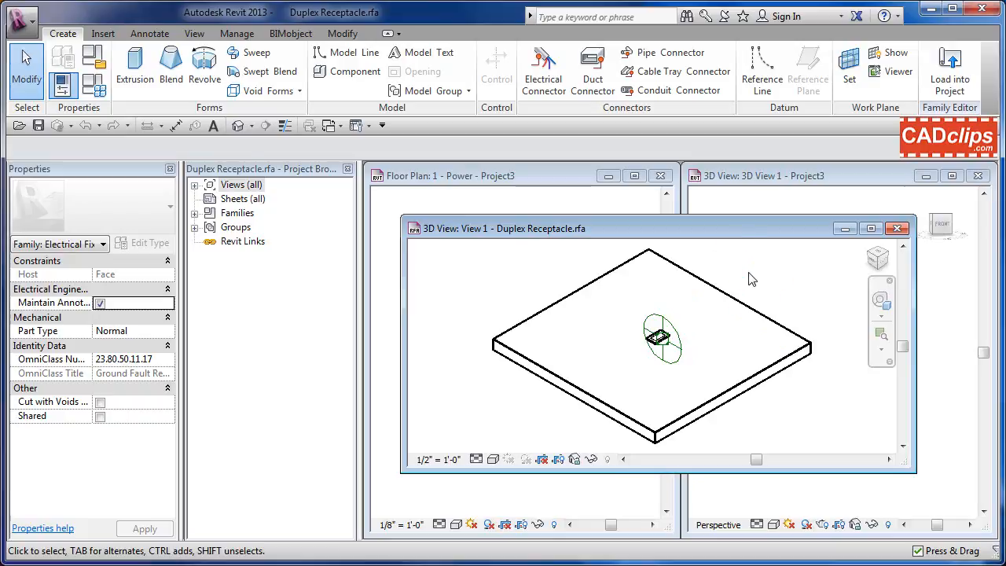
Turn on thin line display to examine the receptacle and its connector in the family's 3D view.
scroll(674, 346, up, 4)
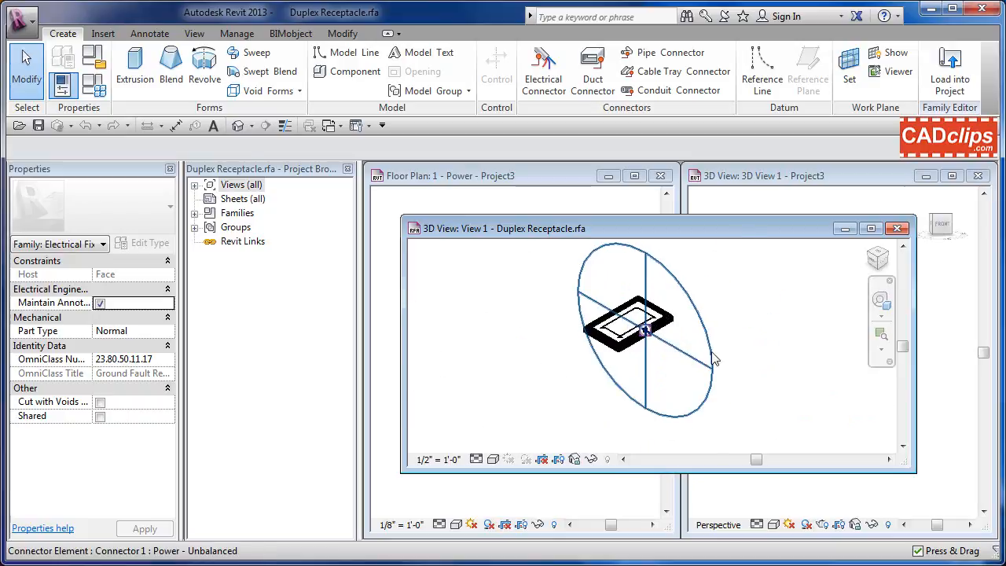
key(t)
key(l)
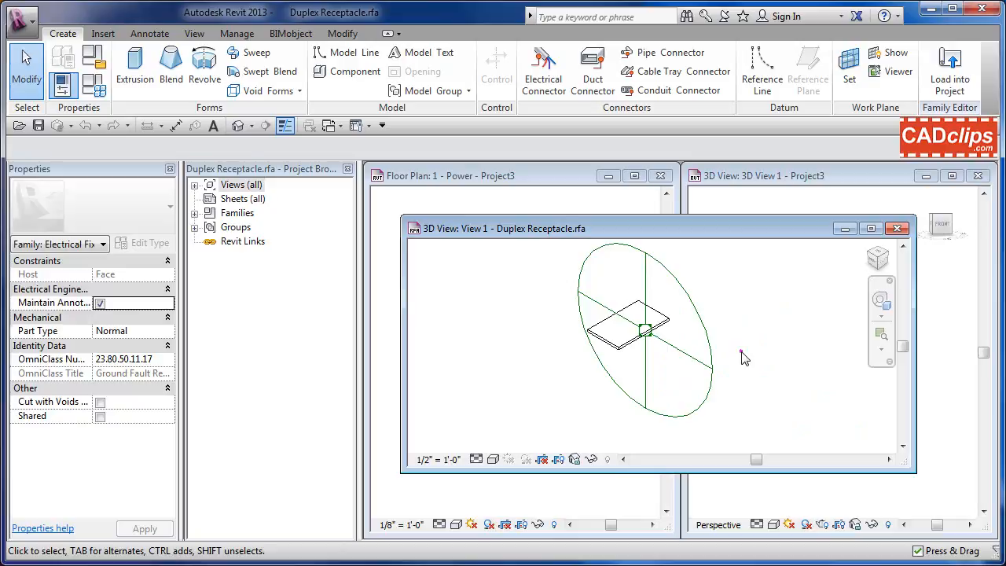
scroll(743, 356, down, 1)
scroll(745, 360, down, 2)
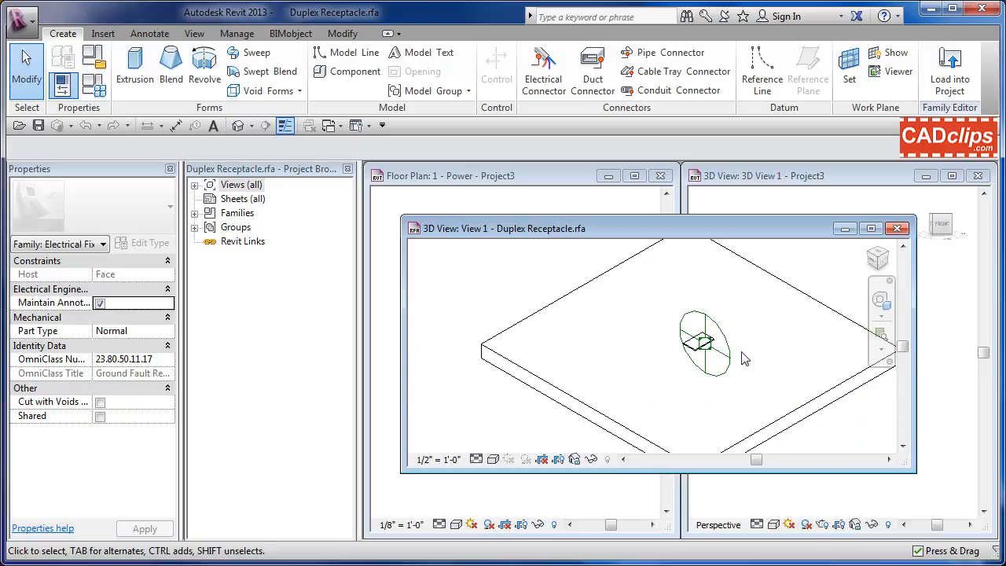
Set the family's 3D view to the Wireframe visual style to see the receptacle box inside the host.
shift+middle_drag(745, 356, 714, 409)
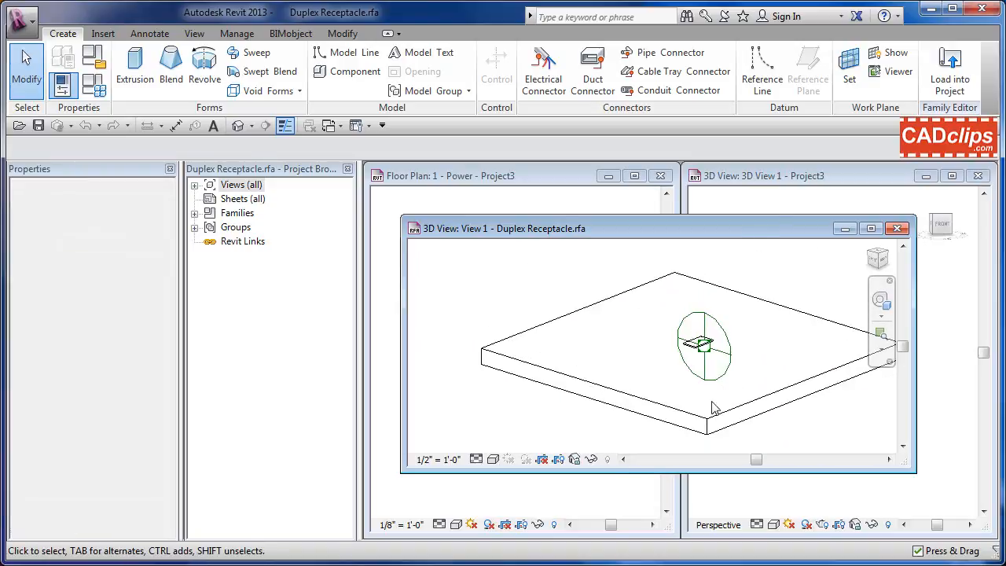
click(493, 460)
click(528, 364)
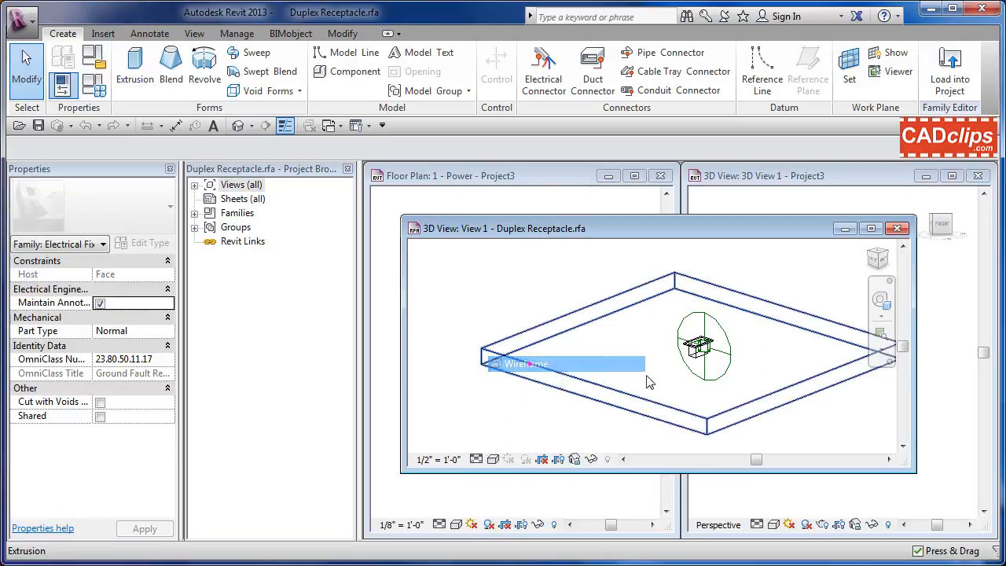
scroll(708, 354, up, 3)
scroll(760, 372, down, 2)
middle_drag(739, 368, 665, 354)
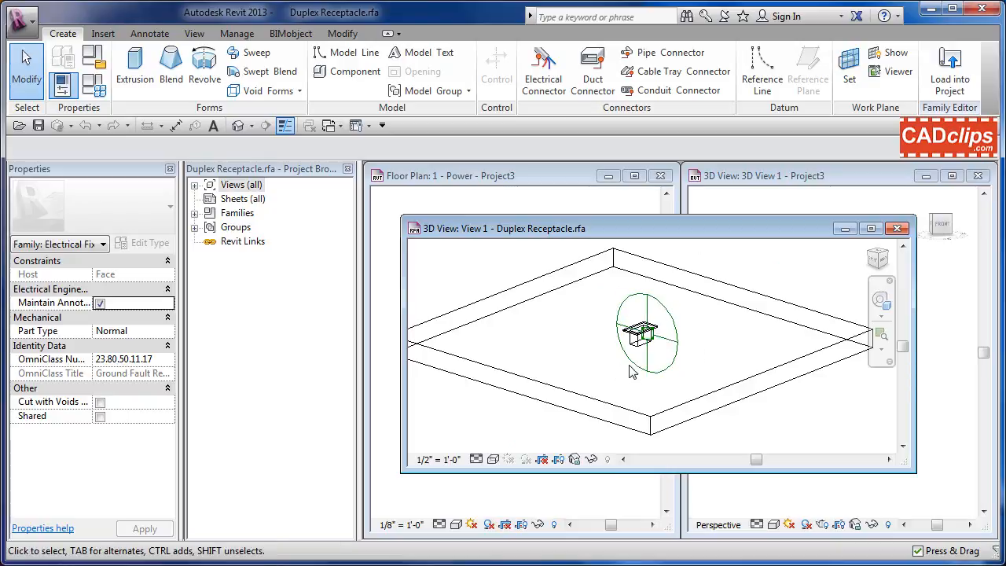
Open the family's Ref. Level floor plan and examine the duplex annotation symbol at the reference plane intersection.
click(195, 186)
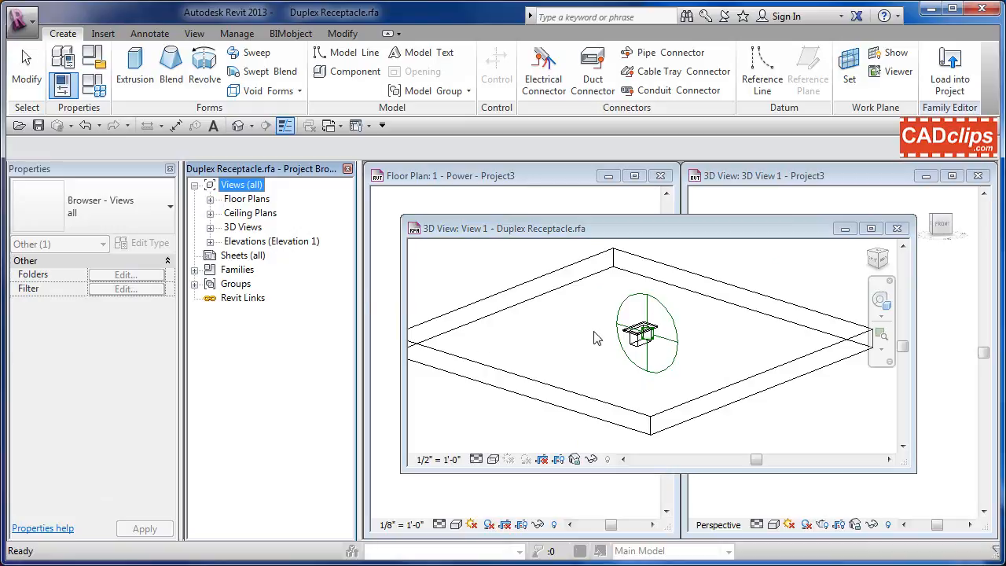
click(210, 202)
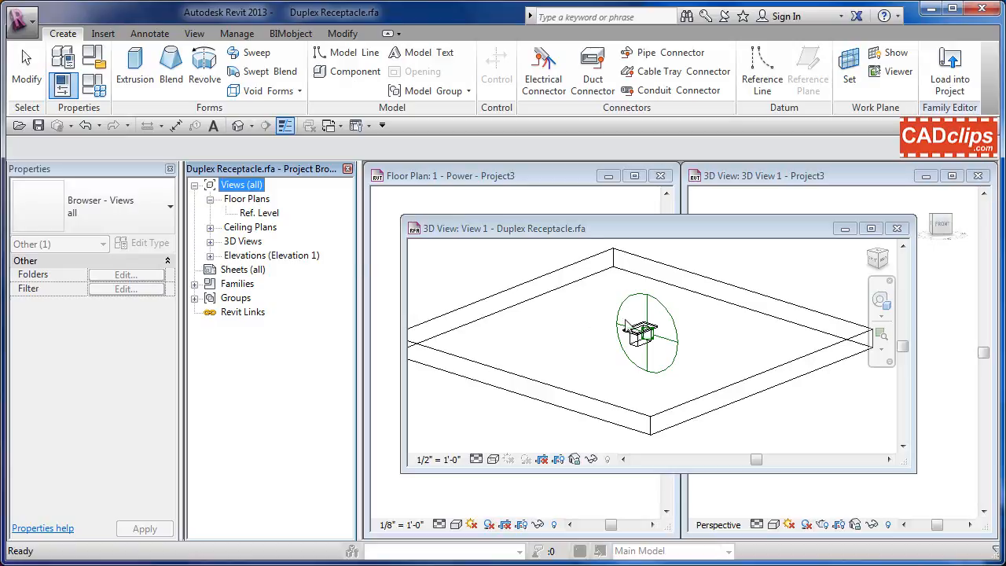
double_click(263, 214)
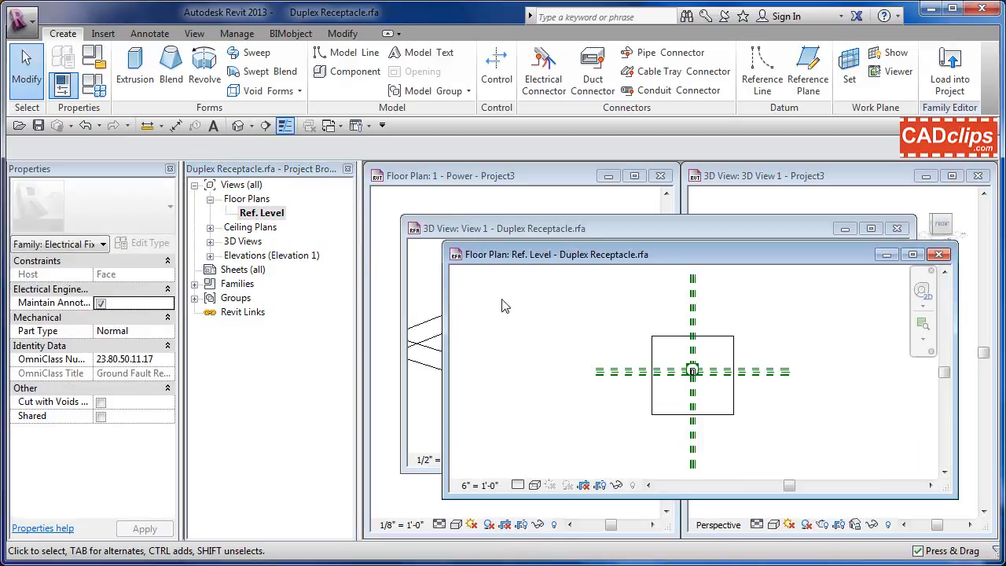
scroll(700, 382, up, 3)
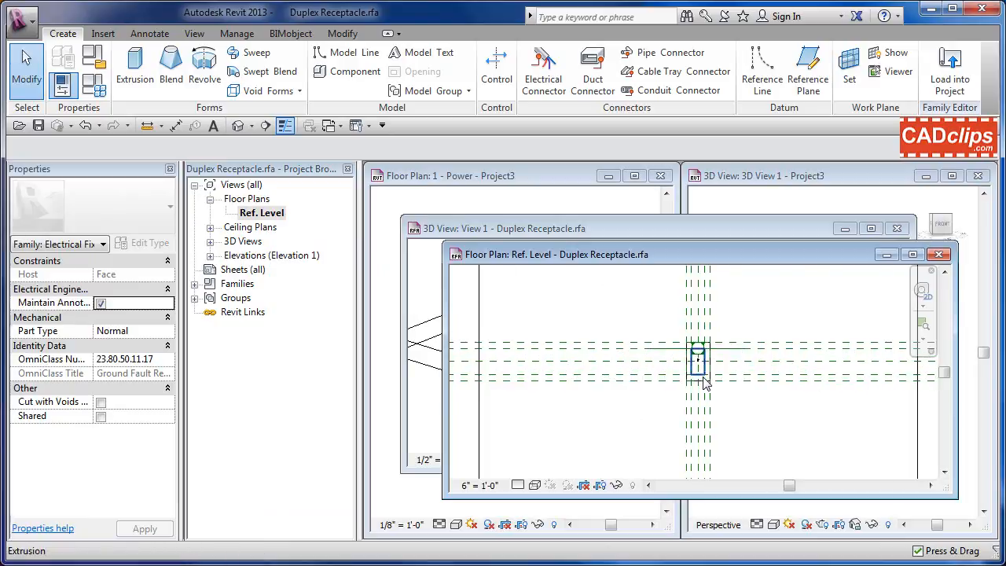
scroll(705, 383, up, 5)
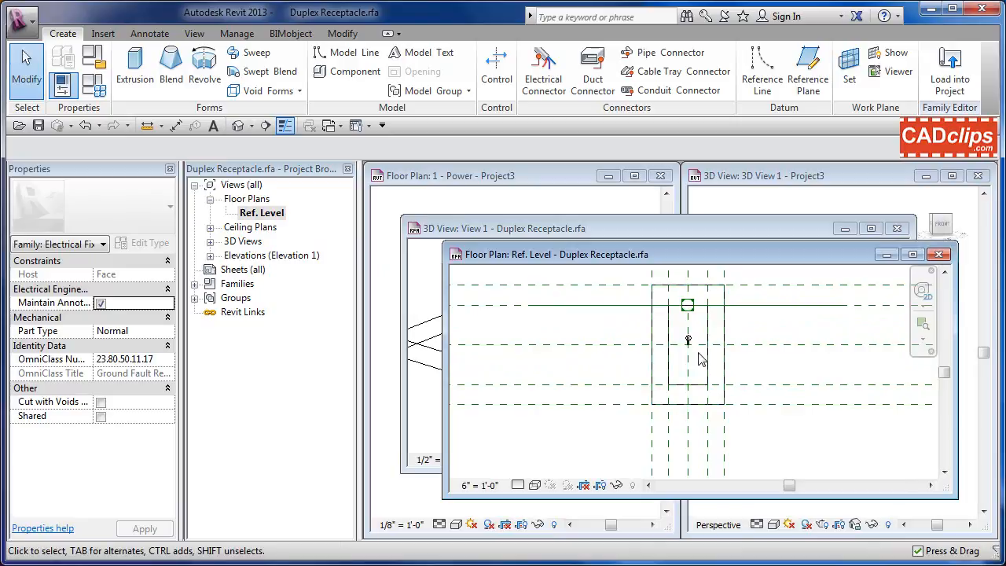
scroll(677, 354, up, 4)
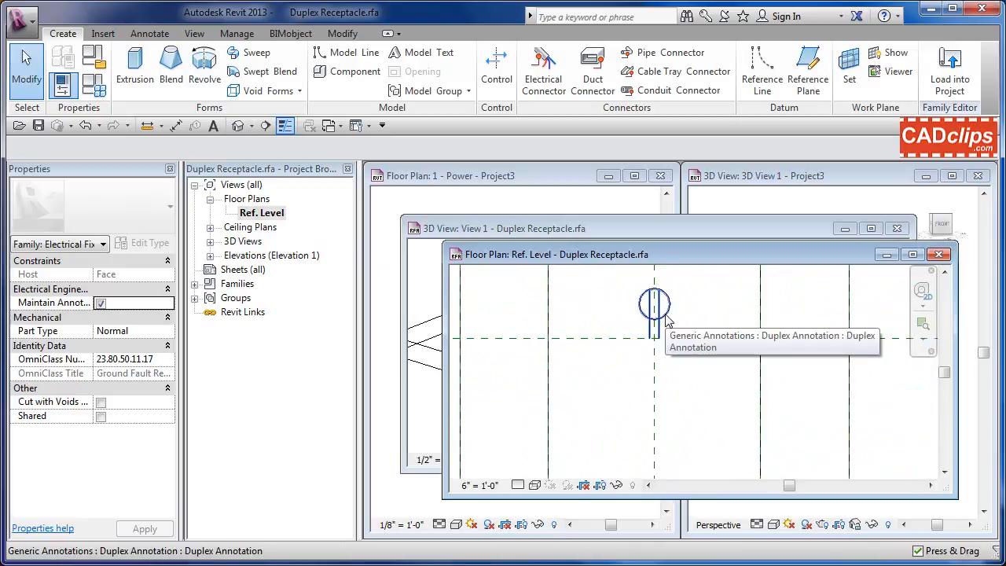
scroll(666, 315, down, 2)
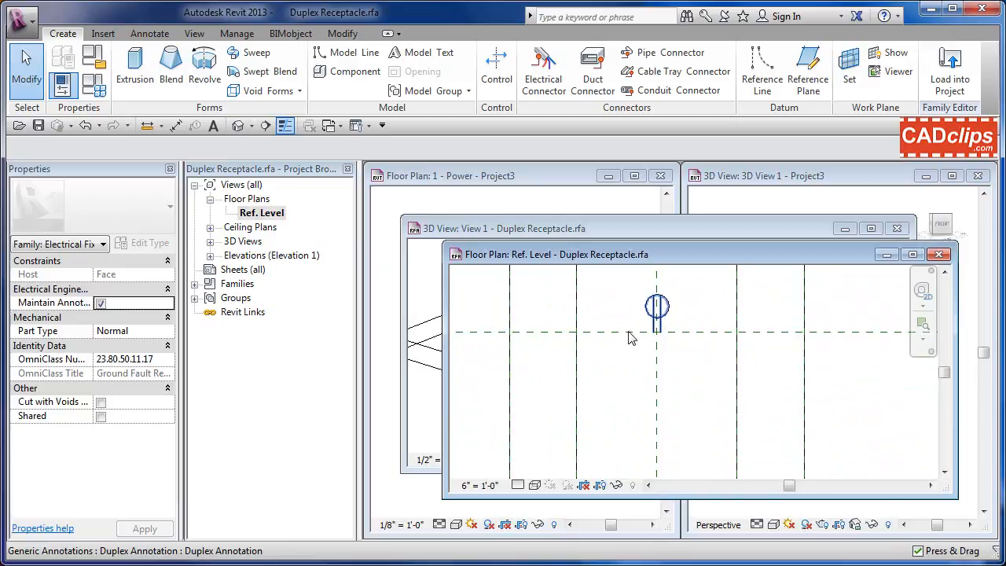
Set the Ref. Level floor plan's view scale to 1/2" = 1'-0" and inspect the duplex annotation against the box outline.
click(489, 485)
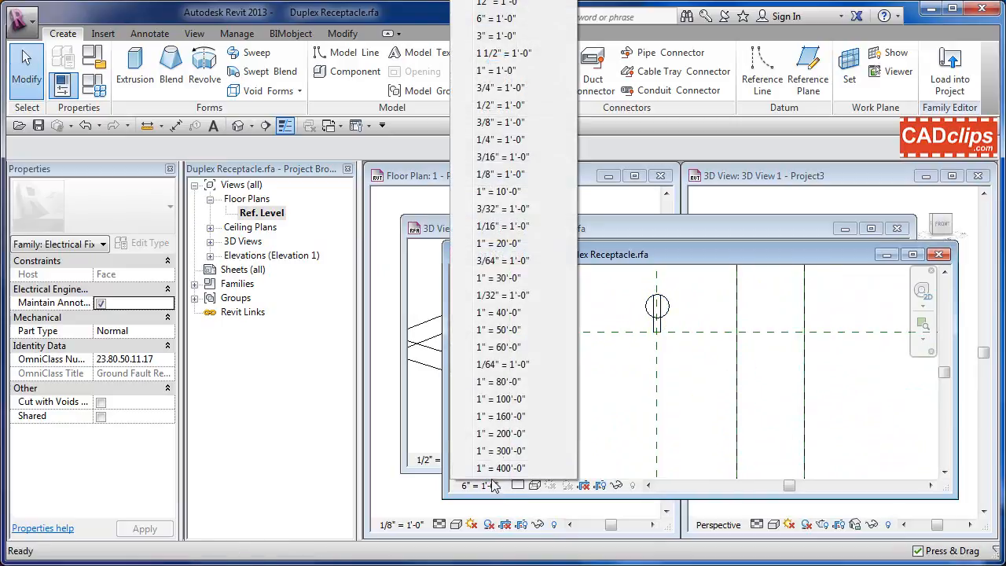
click(501, 105)
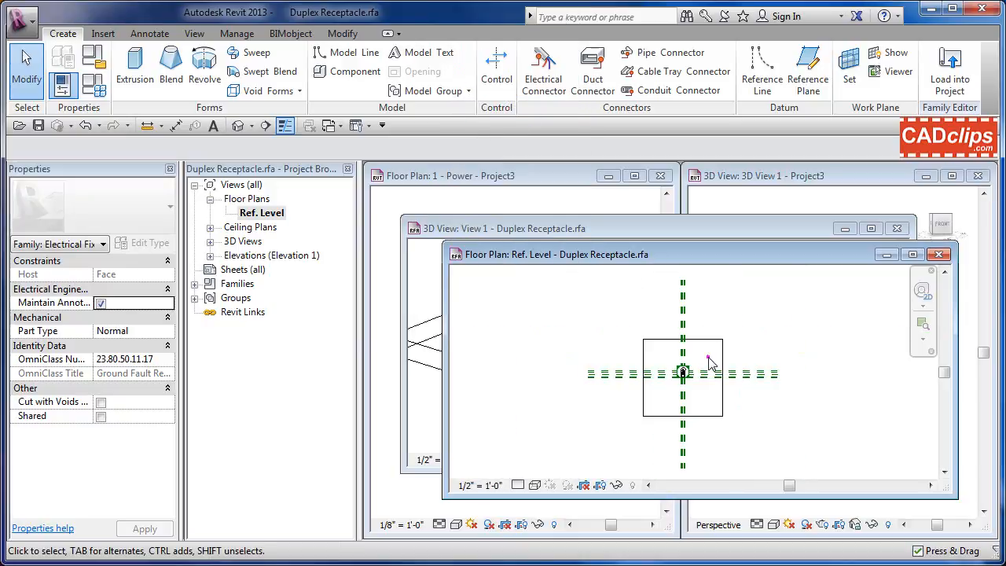
scroll(683, 376, up, 4)
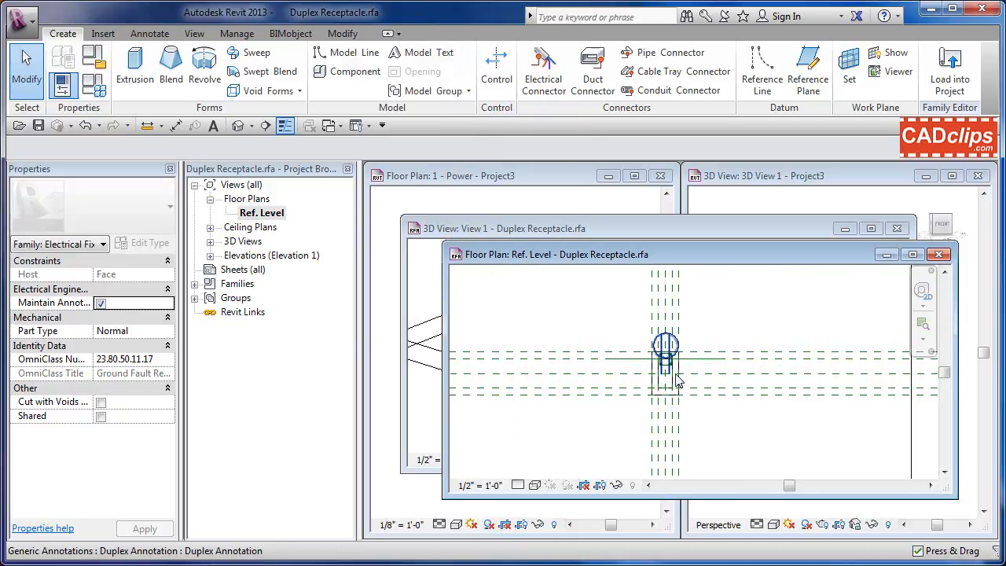
scroll(679, 381, up, 4)
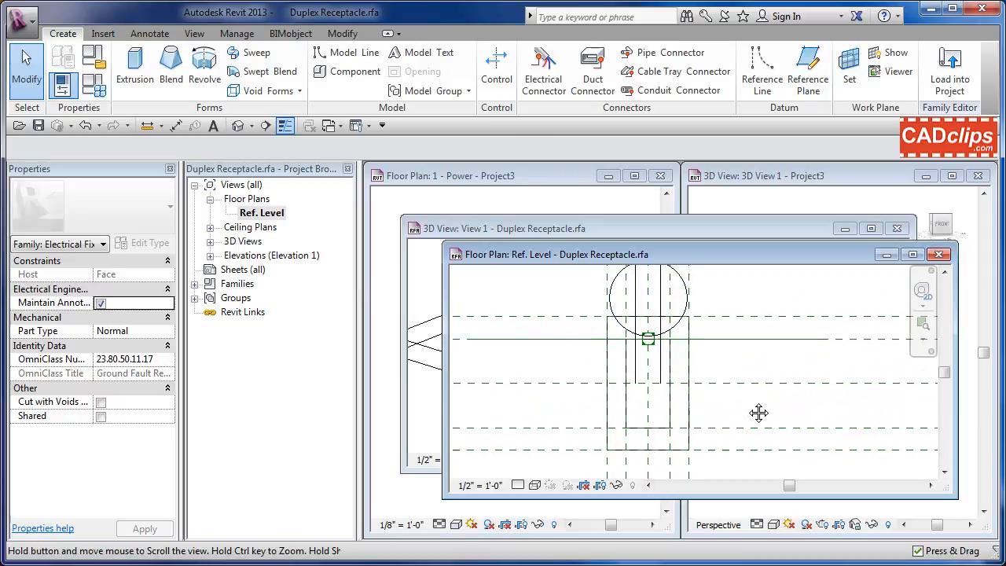
Select the nested Duplex Annotation symbol to inspect its label and properties, and clear the selection.
middle_drag(759, 413, 761, 434)
click(695, 333)
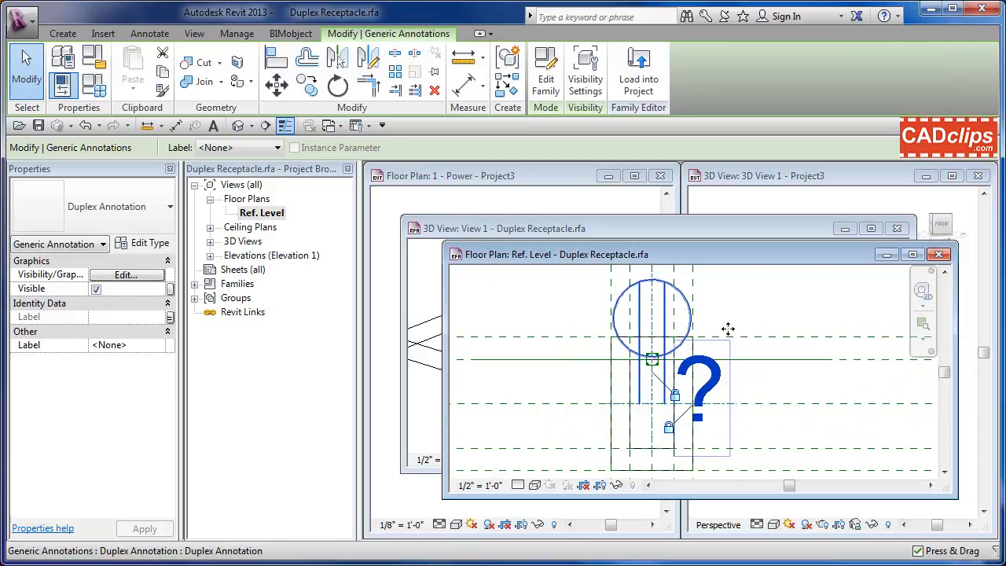
key(Escape)
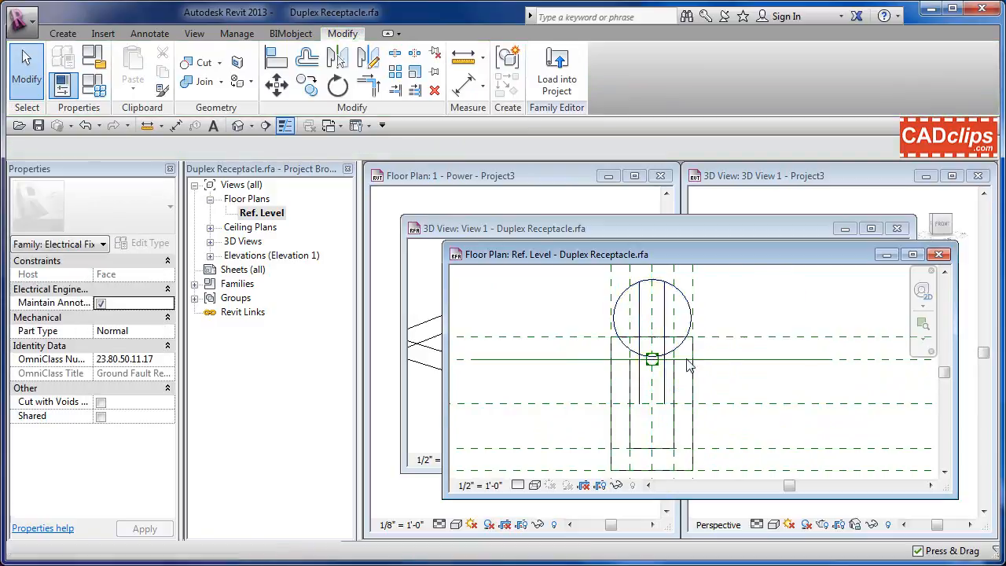
Move the Ref. Level window lower to uncover the project views, and activate the project's 1 - Power floor plan.
scroll(695, 375, down, 4)
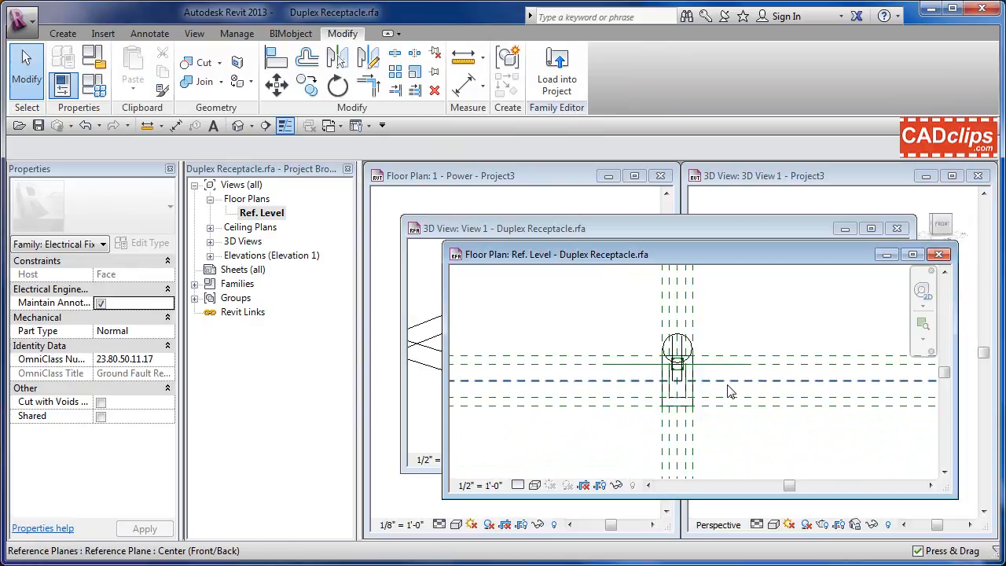
scroll(726, 389, down, 2)
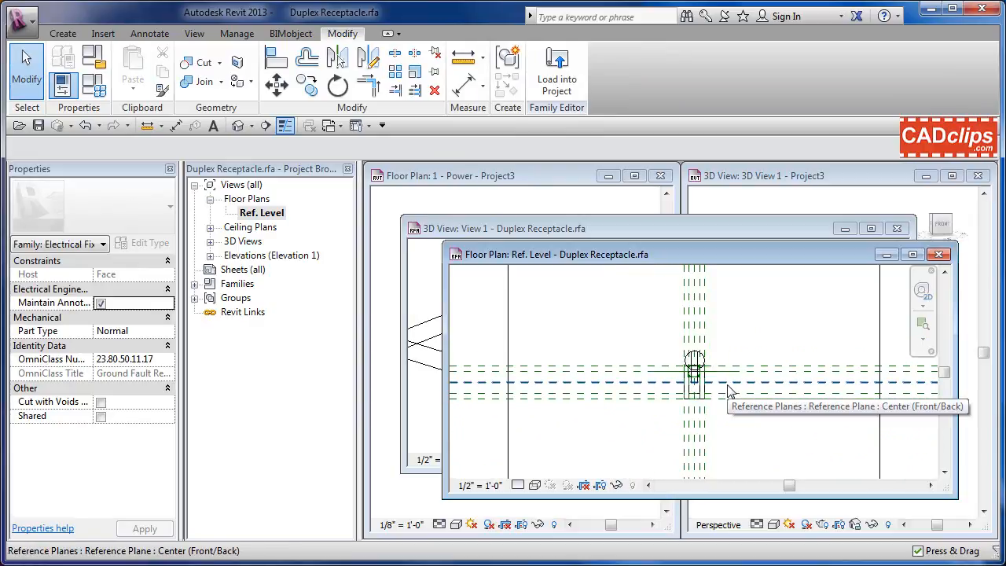
scroll(727, 389, down, 2)
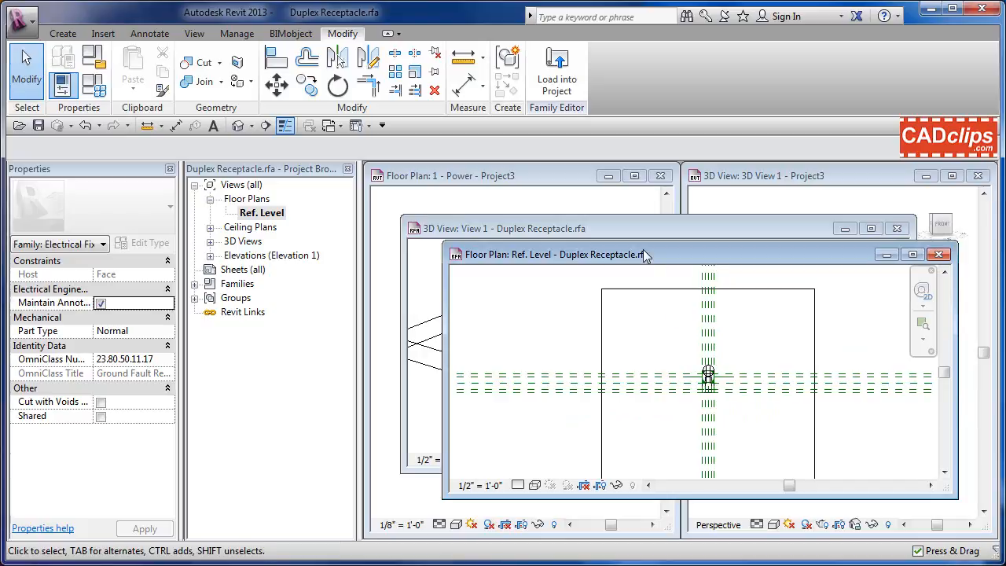
drag(645, 256, 636, 297)
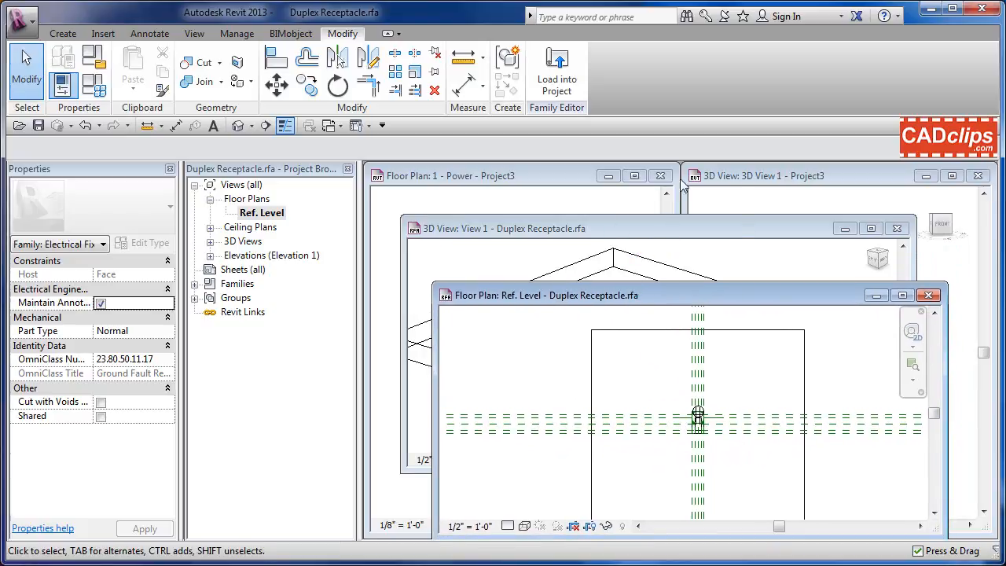
click(595, 170)
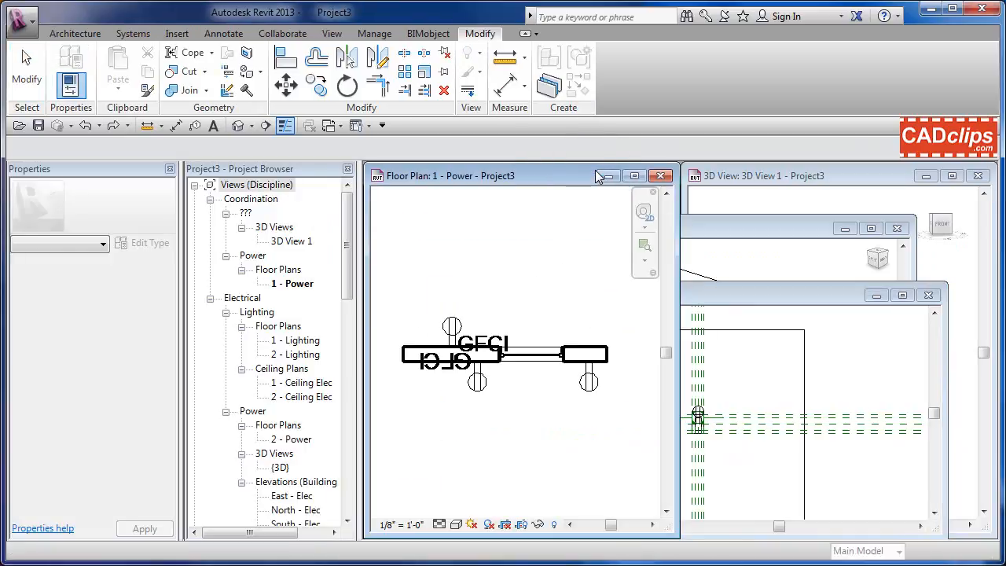
Minimize the project's 3D View 1 and 1 - Power windows, and activate the receptacle family's Ref. Level floor plan.
click(728, 176)
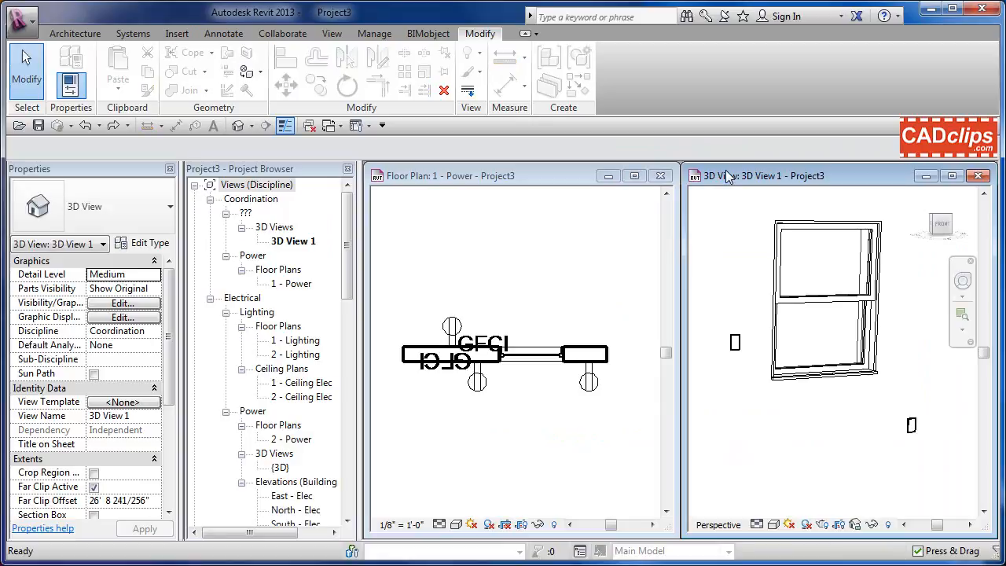
click(926, 177)
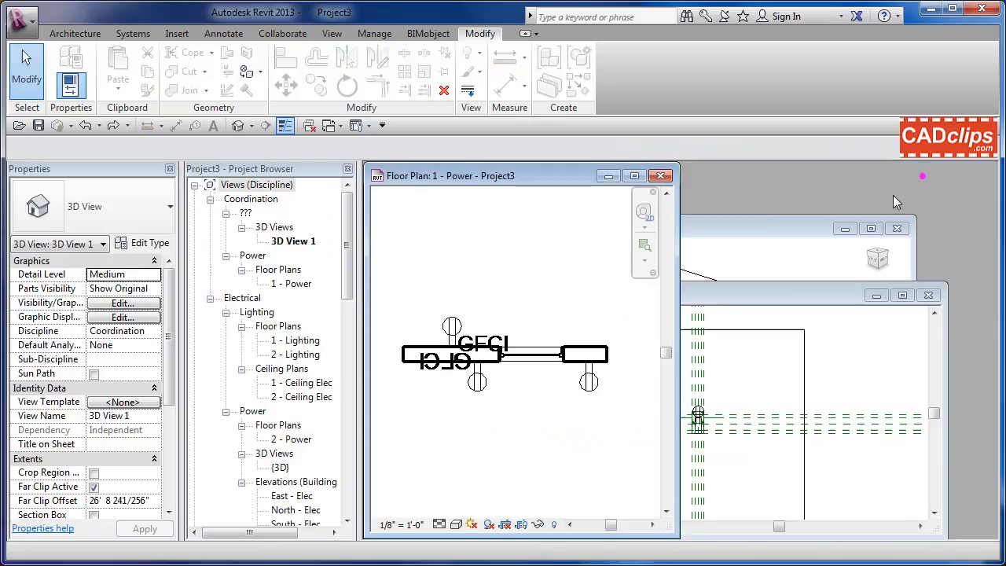
click(609, 176)
click(693, 296)
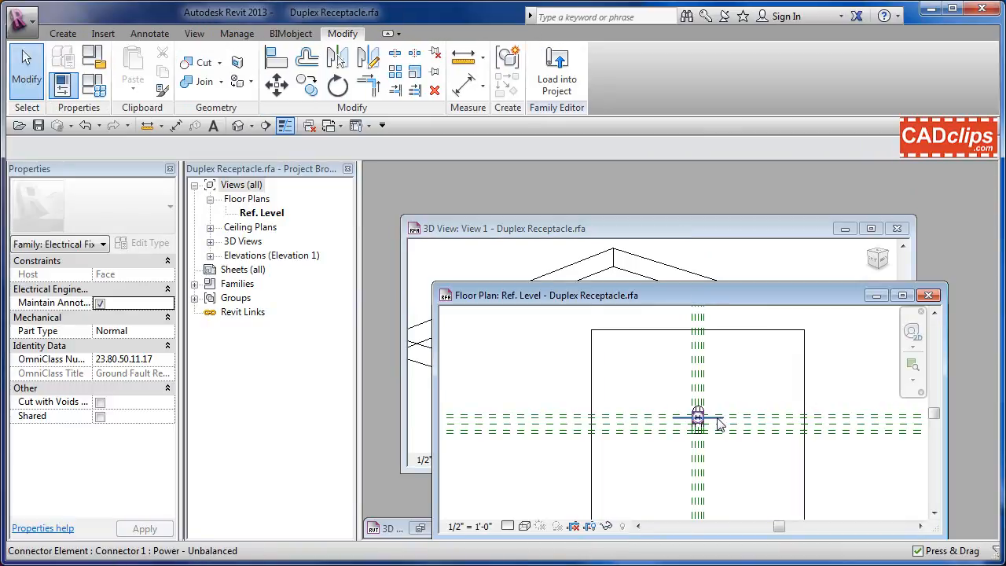
Examine the duplex annotation against the box outline and reference planes up close in the Ref. Level plan.
scroll(719, 425, up, 2)
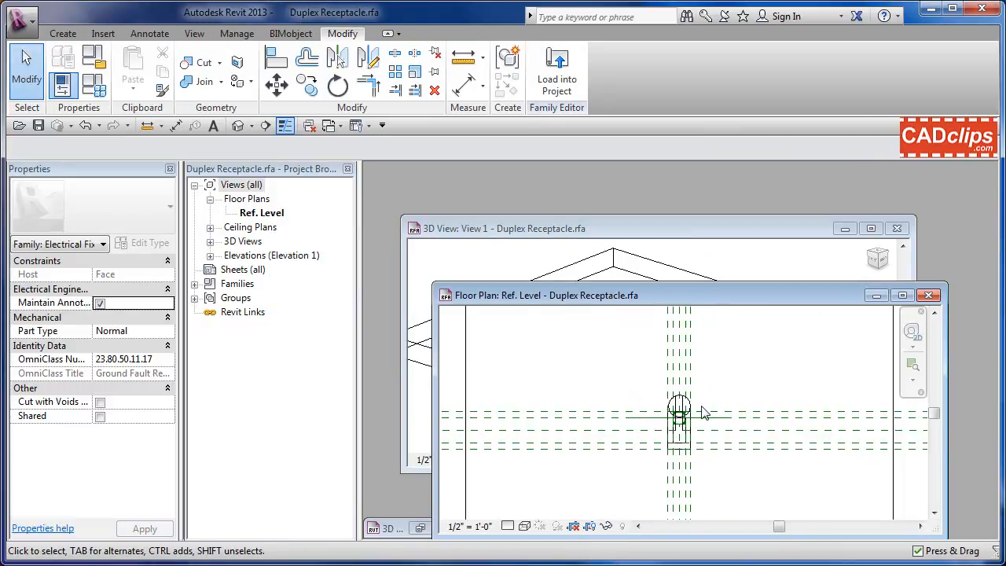
scroll(705, 414, up, 2)
scroll(705, 414, up, 1)
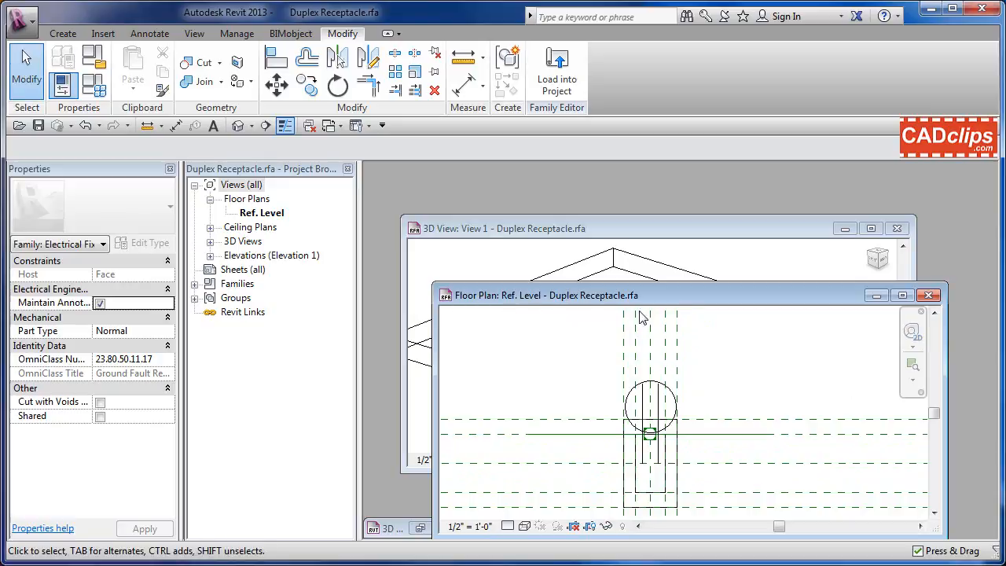
middle_drag(723, 400, 708, 389)
scroll(708, 393, up, 1)
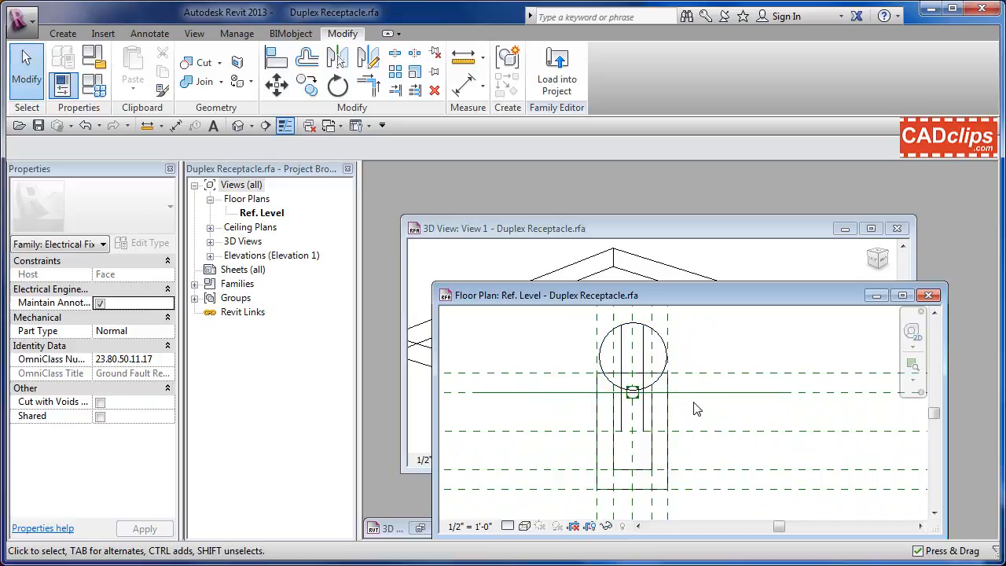
Examine the receptacle's box and connector in the family's 3D view, and return to the Ref. Level plan.
click(662, 233)
scroll(637, 330, up, 5)
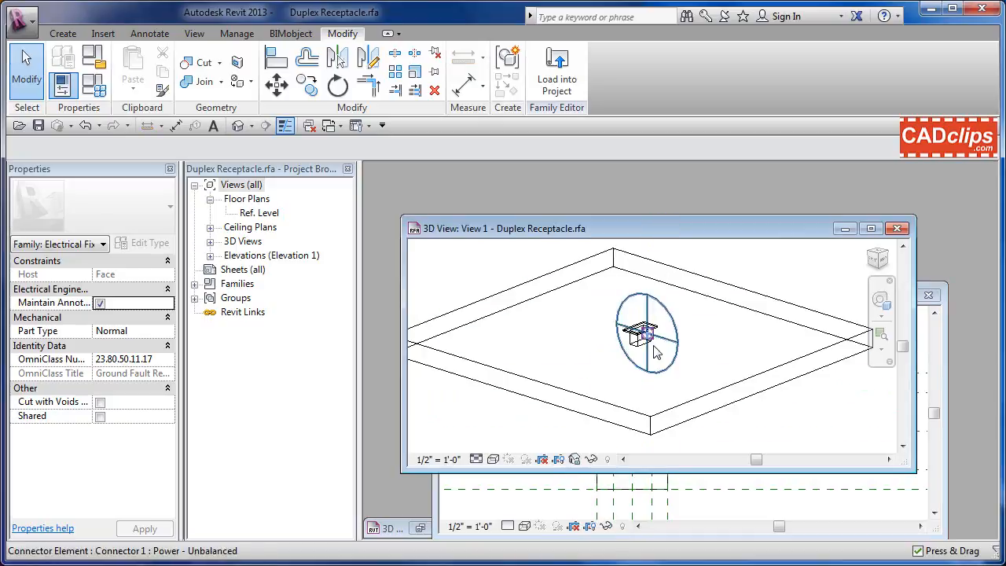
scroll(654, 350, up, 2)
middle_drag(693, 343, 692, 353)
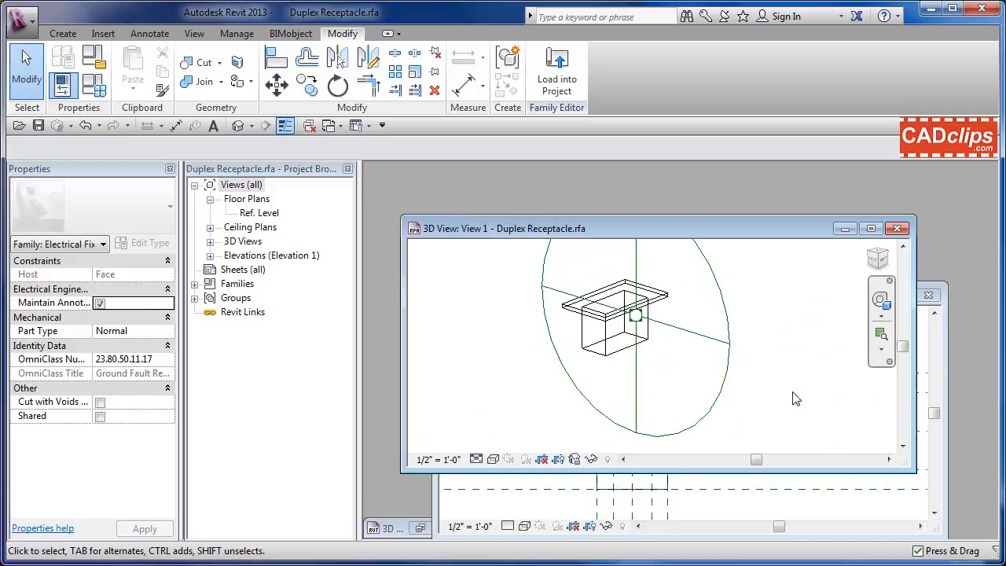
click(753, 503)
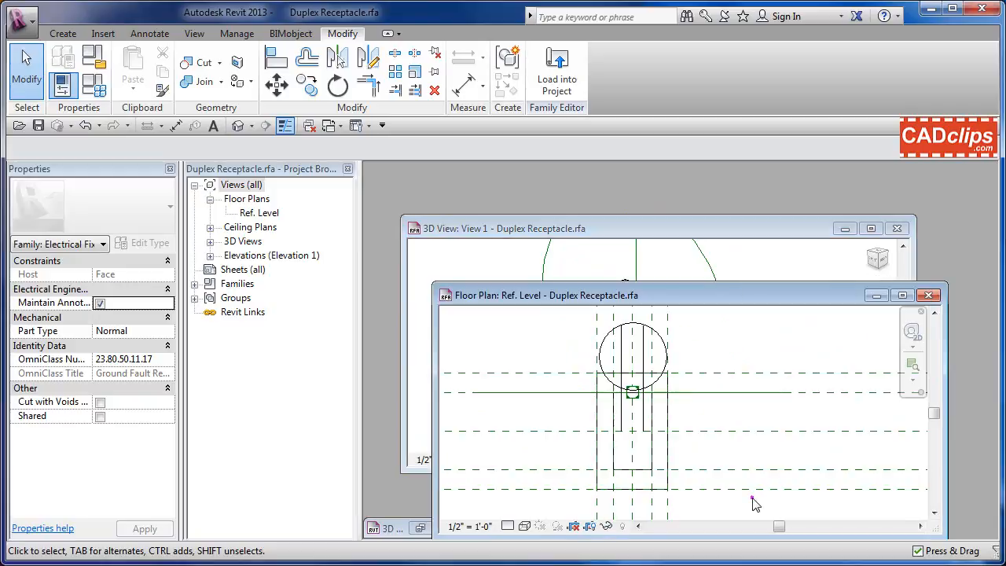
Open the nested Duplex Annotation family for editing, and move and shrink its sheet window to uncover the other views.
click(659, 336)
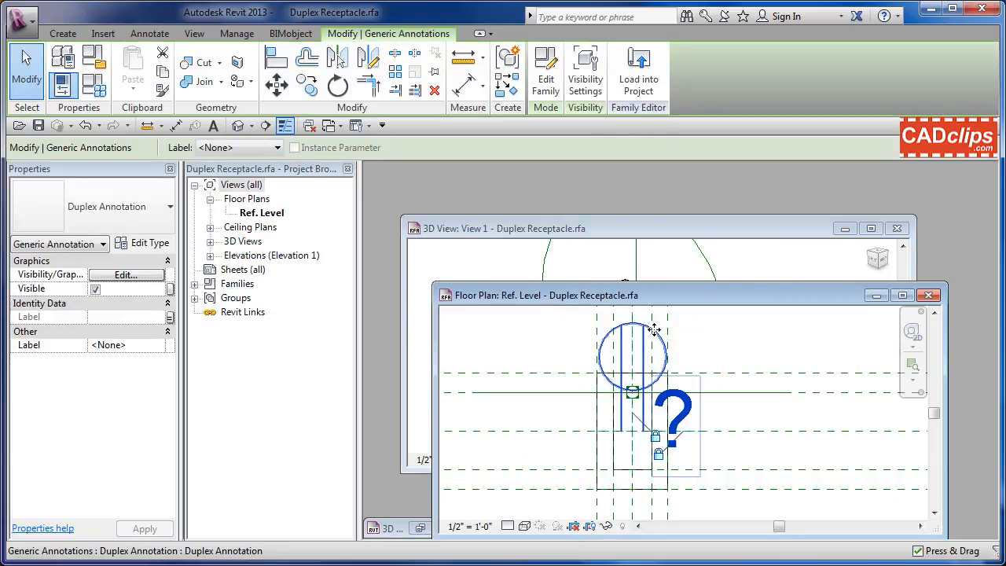
click(548, 81)
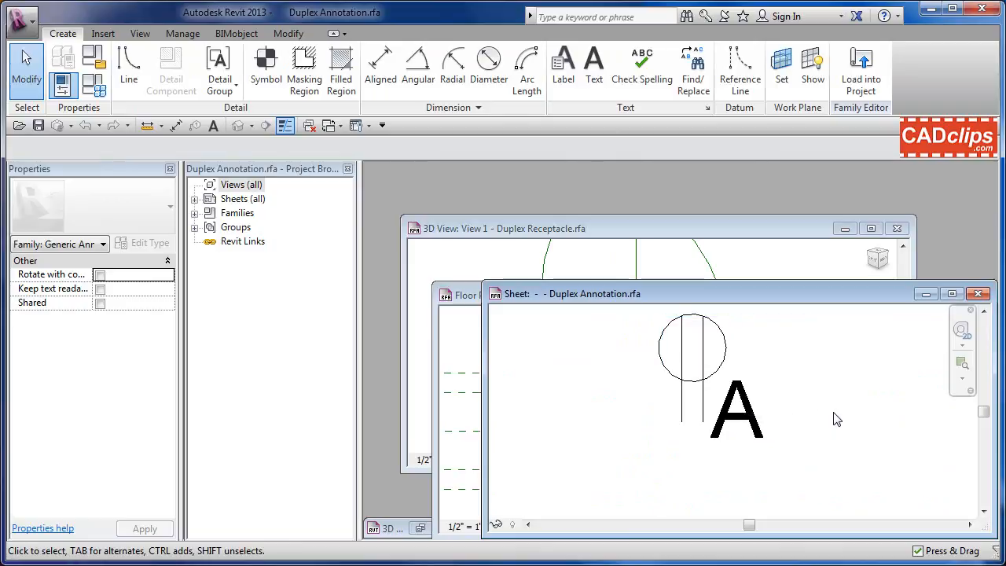
drag(670, 292, 538, 174)
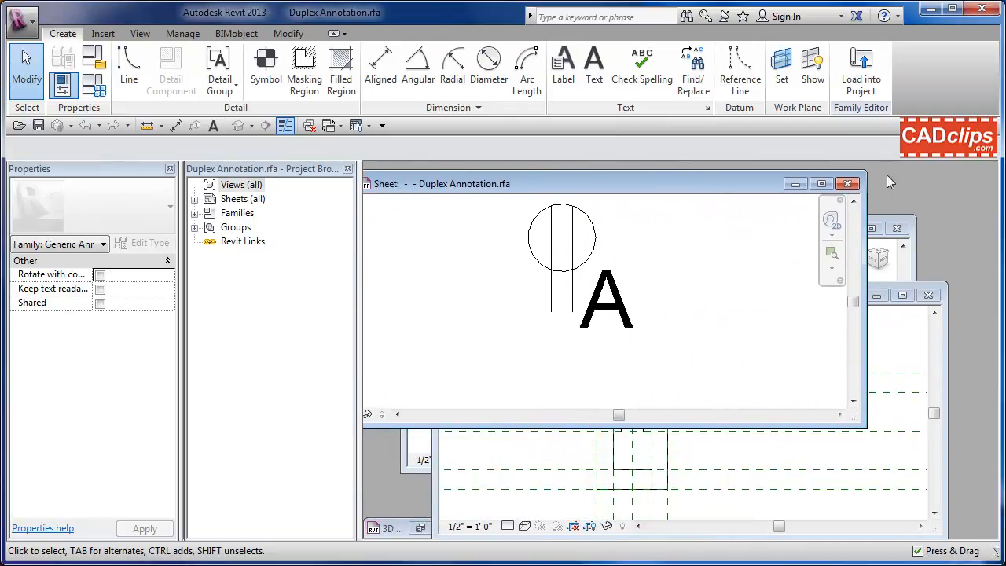
drag(868, 172, 705, 186)
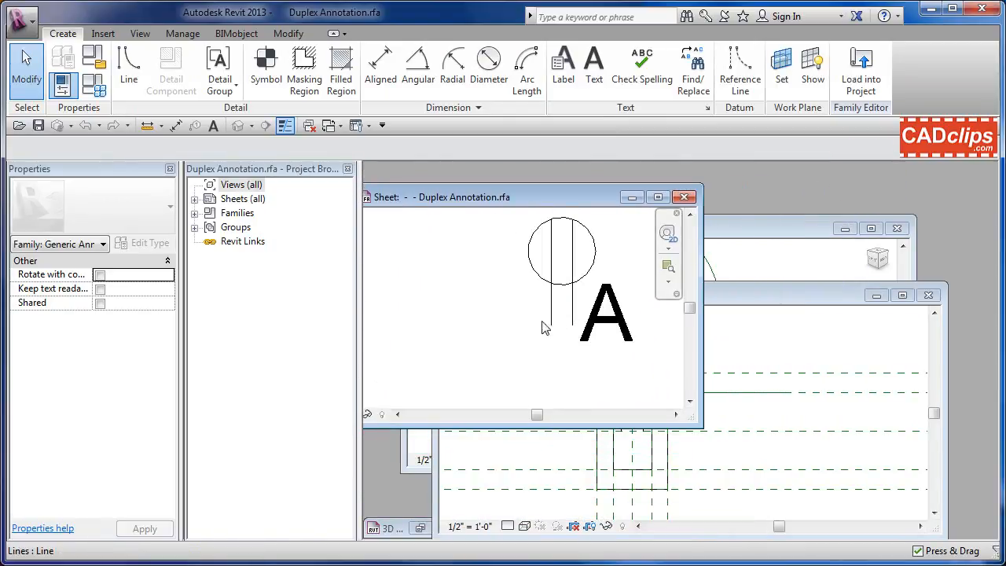
middle_drag(550, 323, 477, 334)
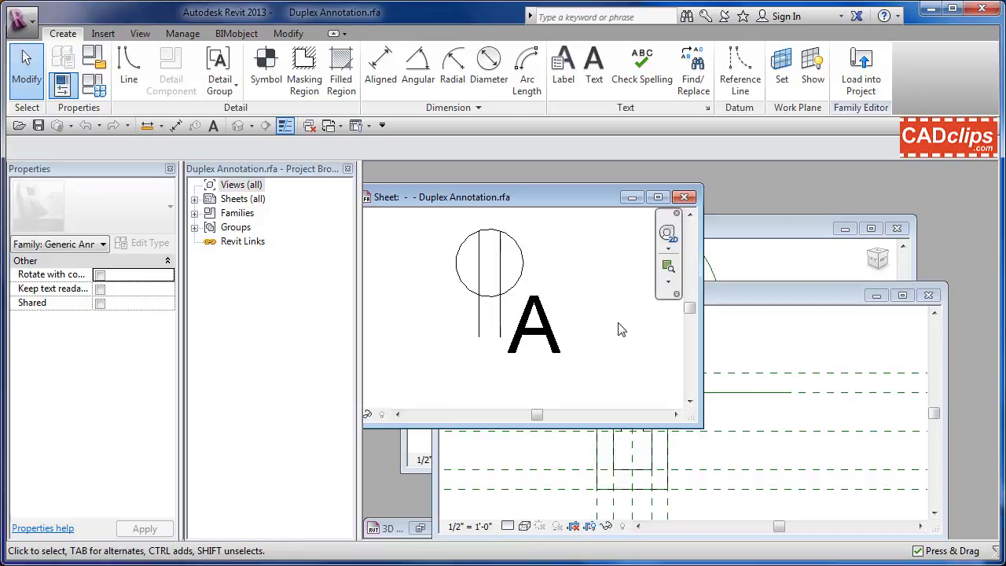
Restore the project's minimized 3D View 1 window, and close the Project Browser and Properties palettes.
click(818, 295)
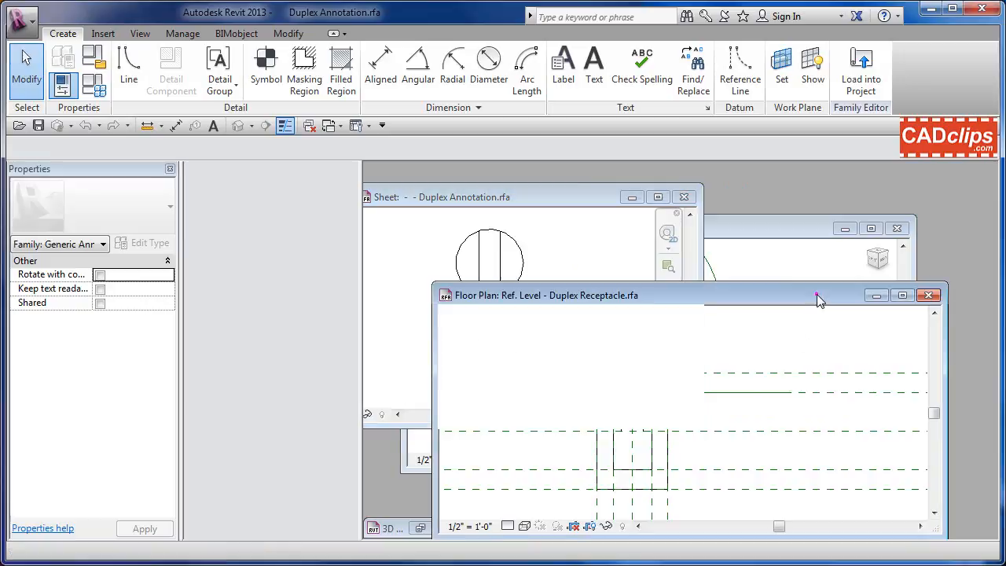
click(814, 240)
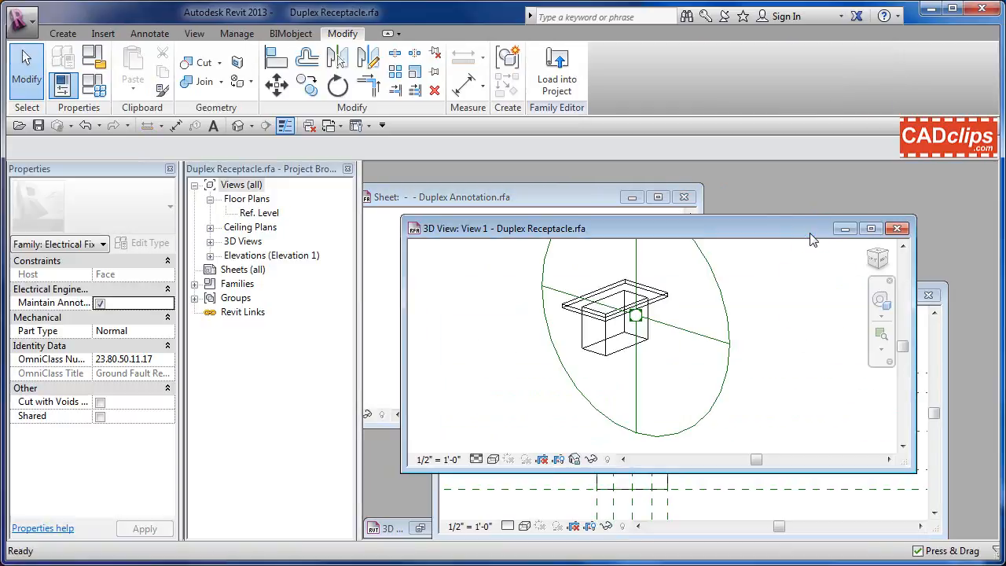
double_click(387, 528)
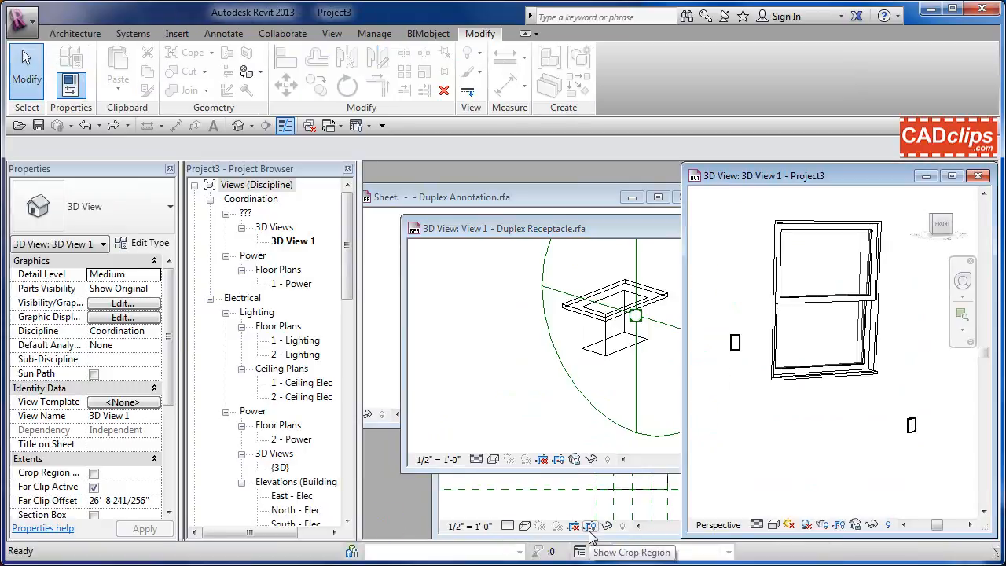
click(348, 171)
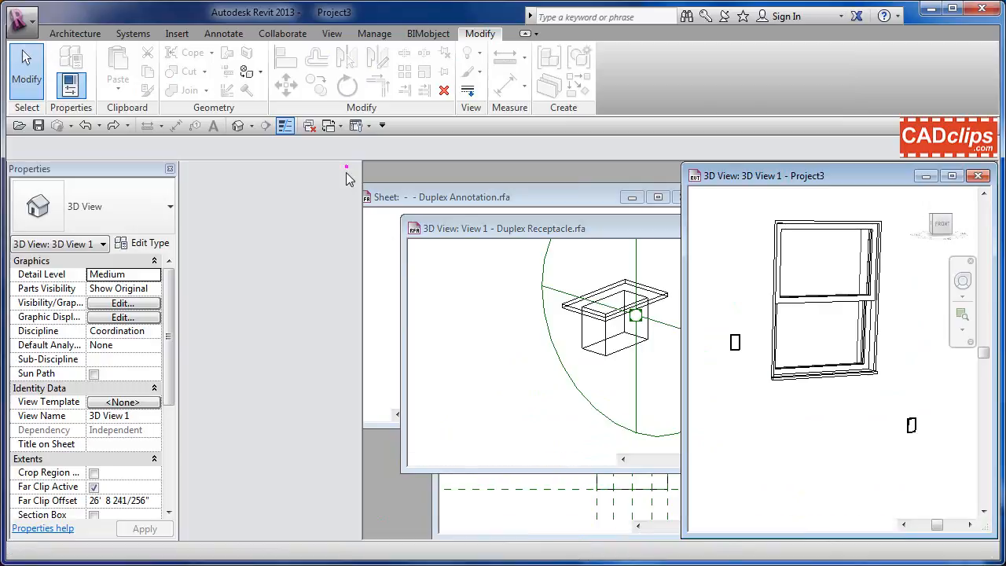
click(170, 169)
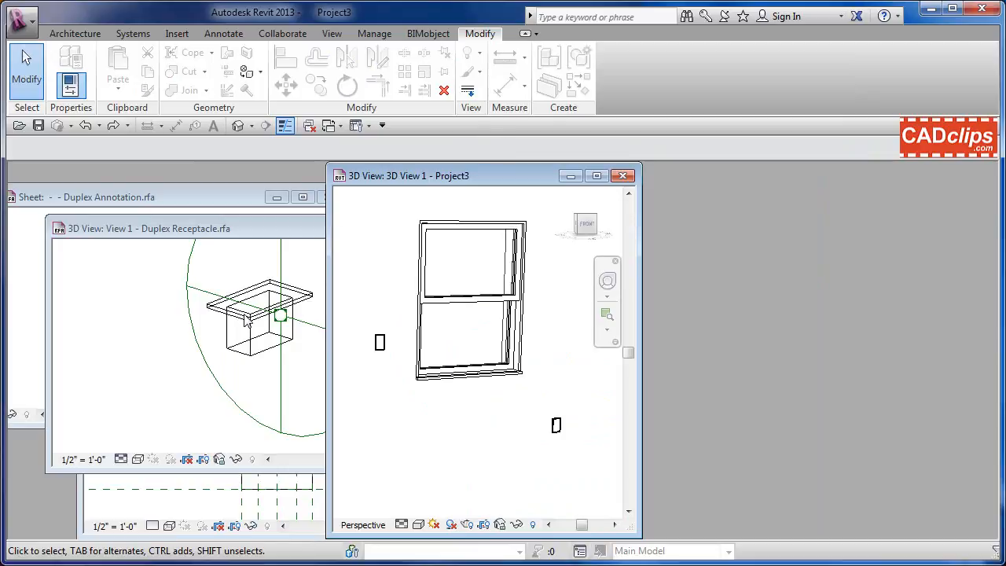
Restore the project's minimized 1 - Power floor plan and tile all the open project and family views.
click(212, 229)
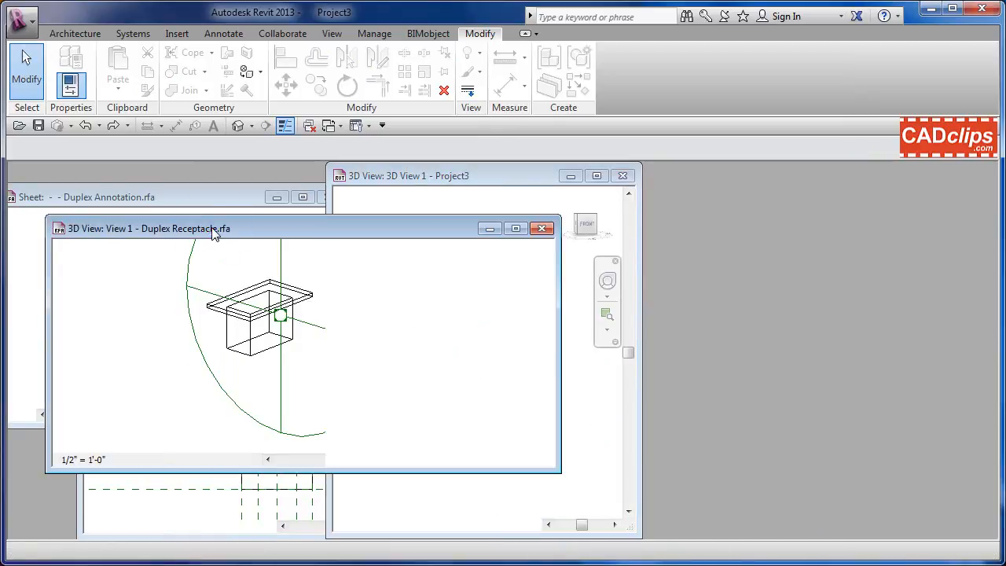
click(194, 33)
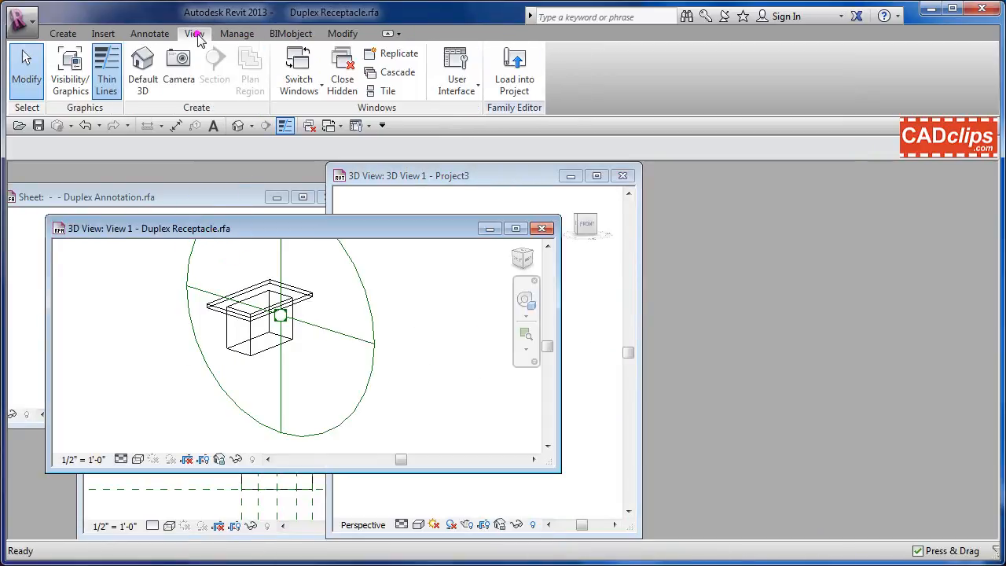
click(389, 92)
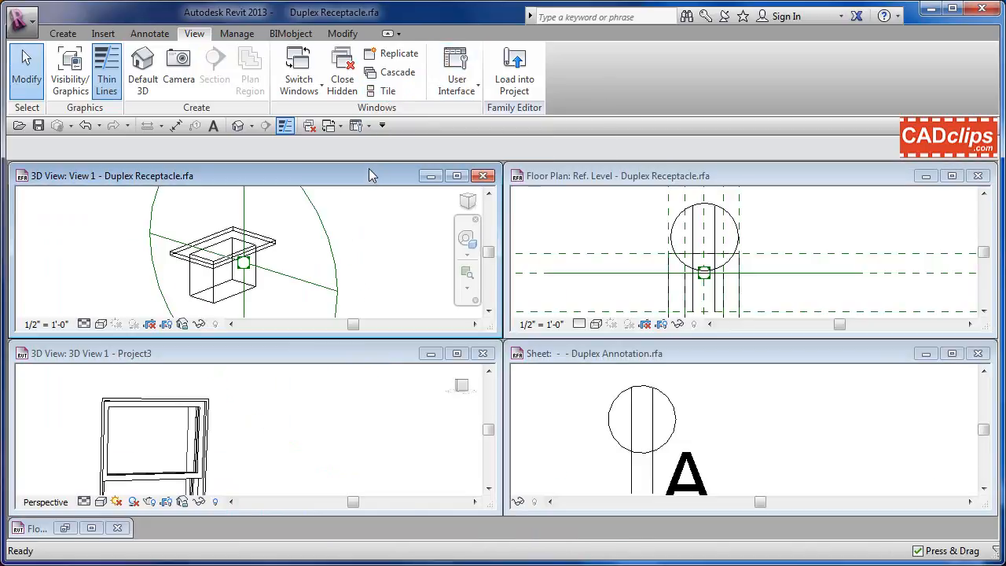
click(68, 530)
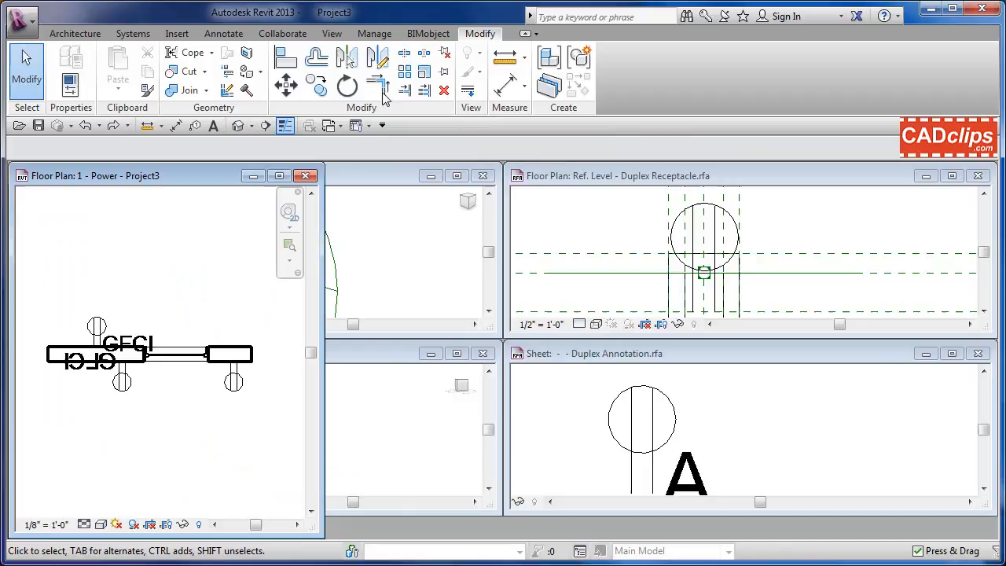
click(332, 33)
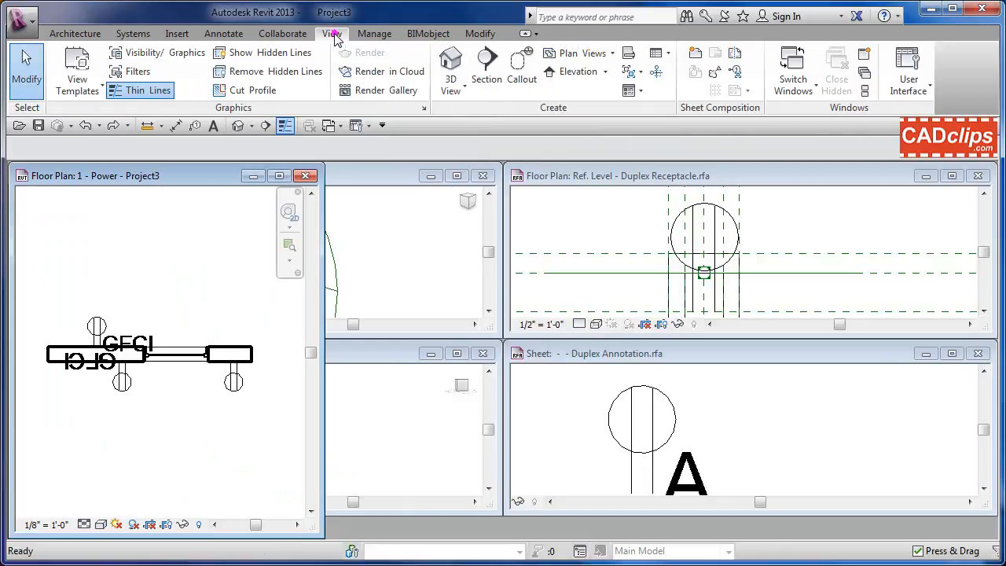
click(865, 91)
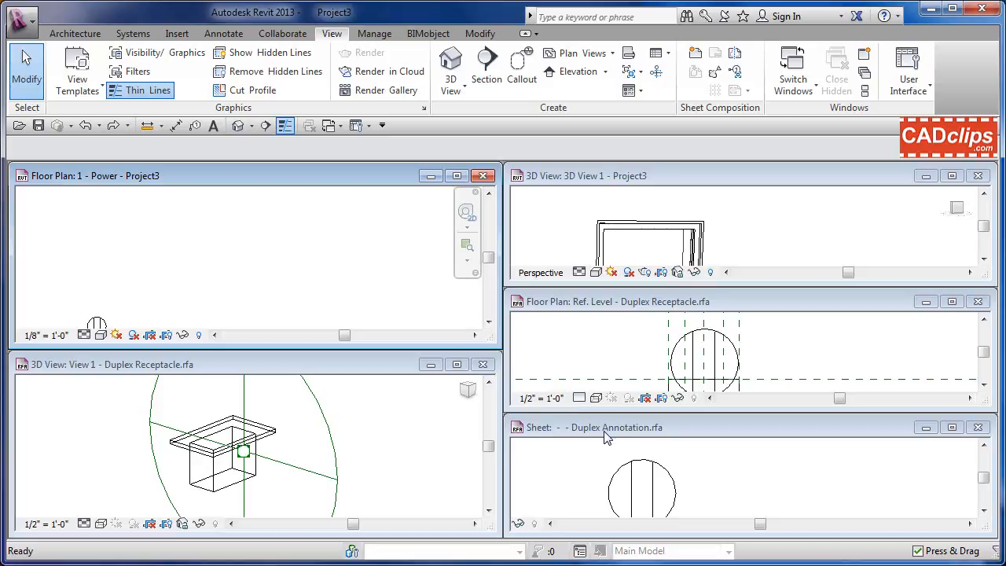
Pull the Duplex Annotation sheet out of the tiling and move the 1 - Power and family 3D view windows out of its way.
drag(637, 432, 316, 231)
drag(205, 215, 201, 214)
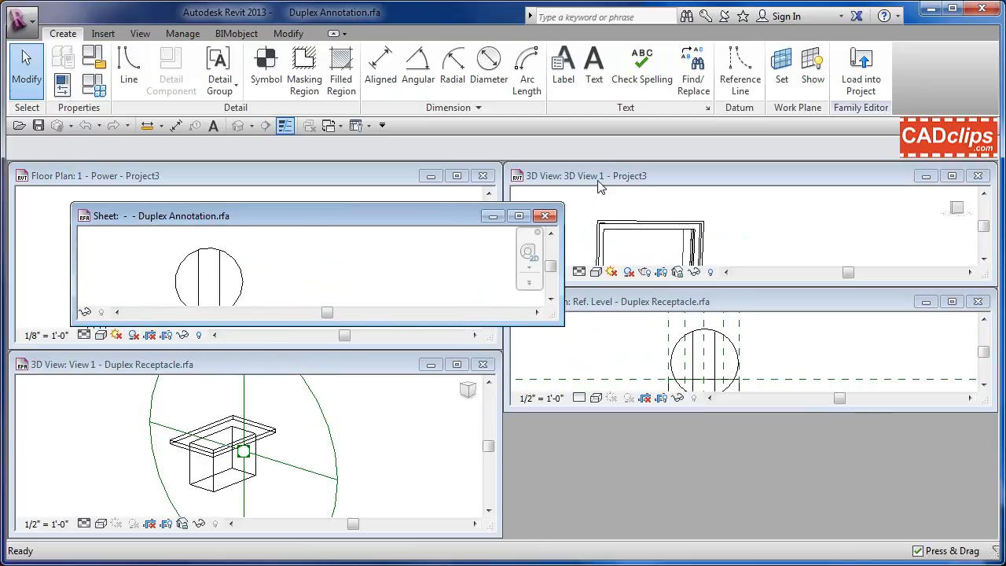
drag(175, 182, 688, 369)
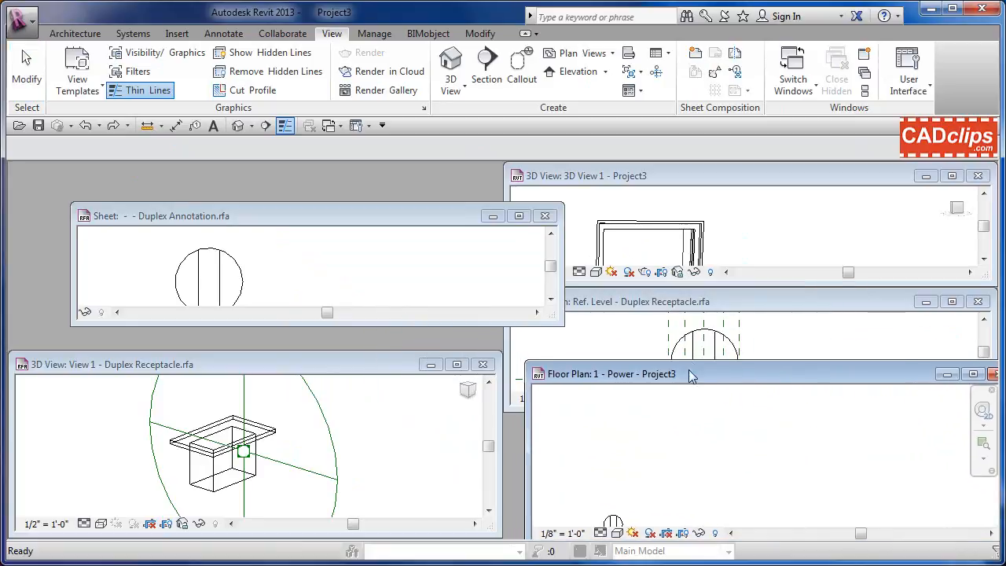
click(350, 362)
drag(361, 364, 910, 351)
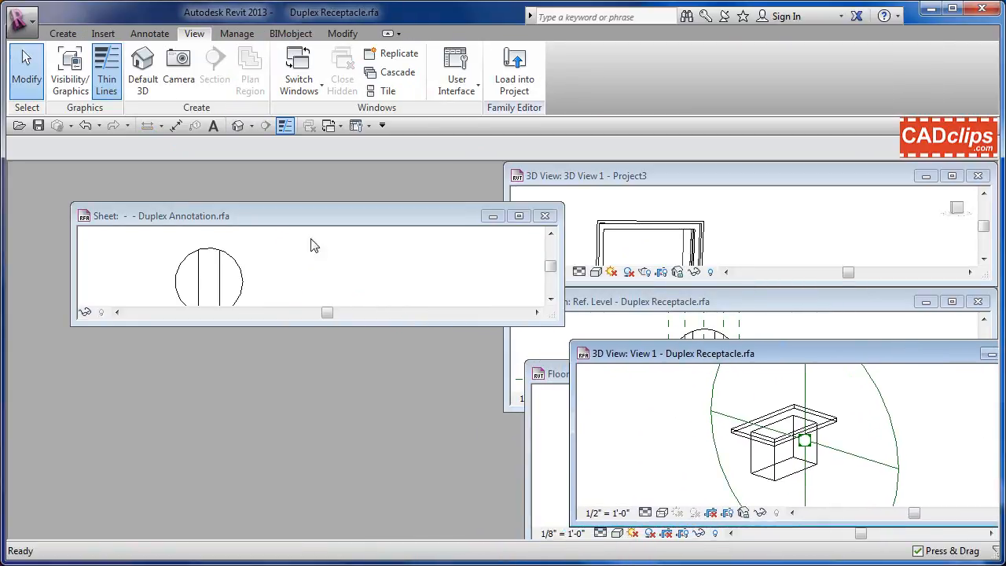
Reshape the Duplex Annotation sheet window into a narrow full-height column showing the whole symbol and its label.
drag(270, 222, 207, 180)
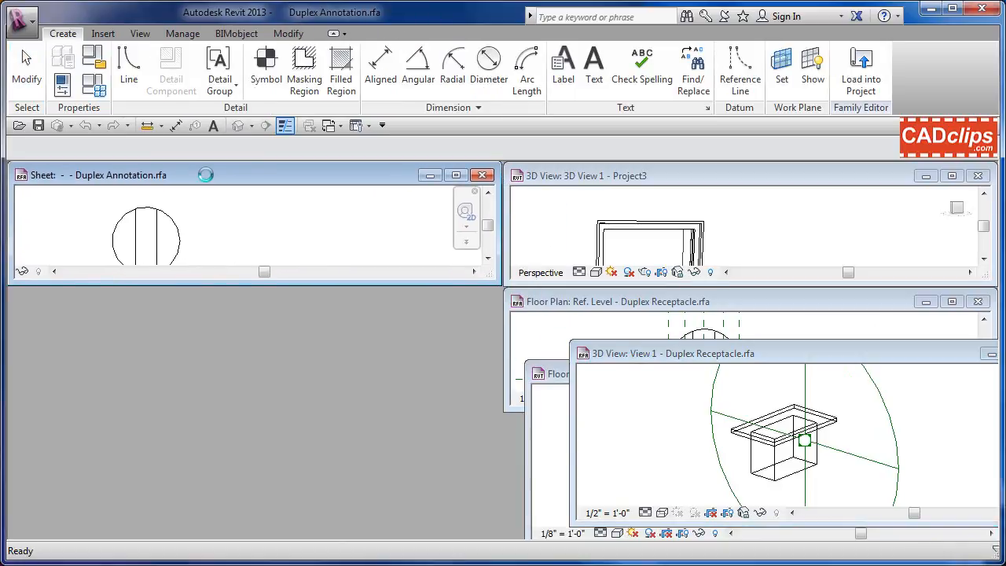
mouse_move(497, 282)
mouse_down()
mouse_move(311, 541)
mouse_move(280, 538)
mouse_up()
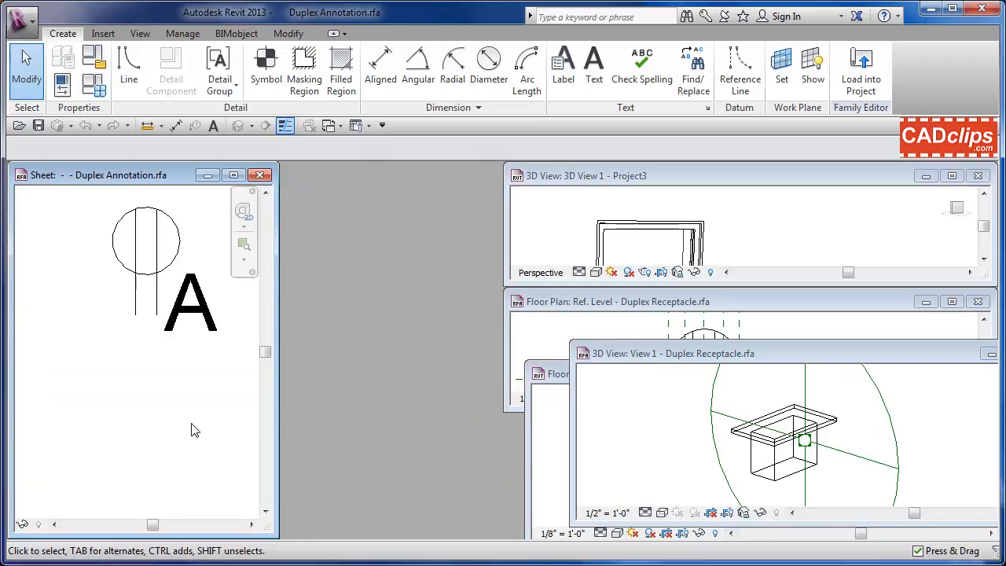
middle_drag(193, 373, 138, 445)
scroll(144, 395, up, 1)
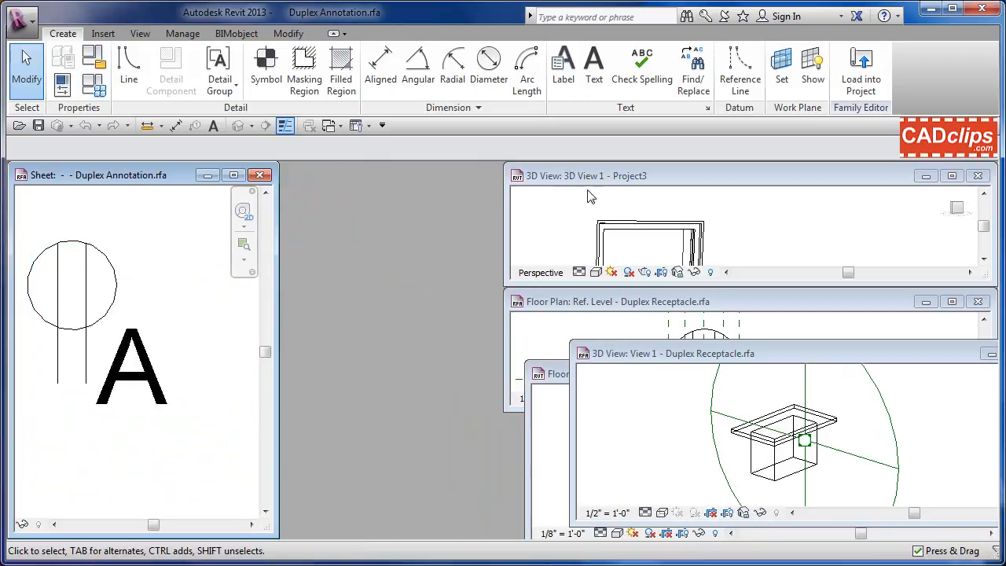
Resize the project's 3D View 1 and the family's Ref. Level floor plan windows into a middle column beside the Duplex Annotation sheet.
click(558, 175)
drag(504, 193, 281, 194)
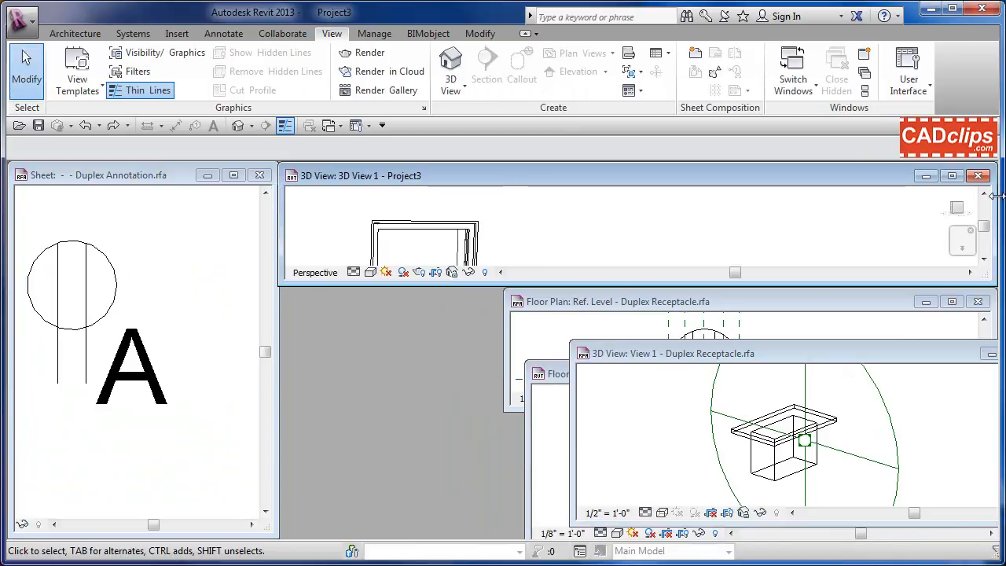
drag(992, 195, 623, 196)
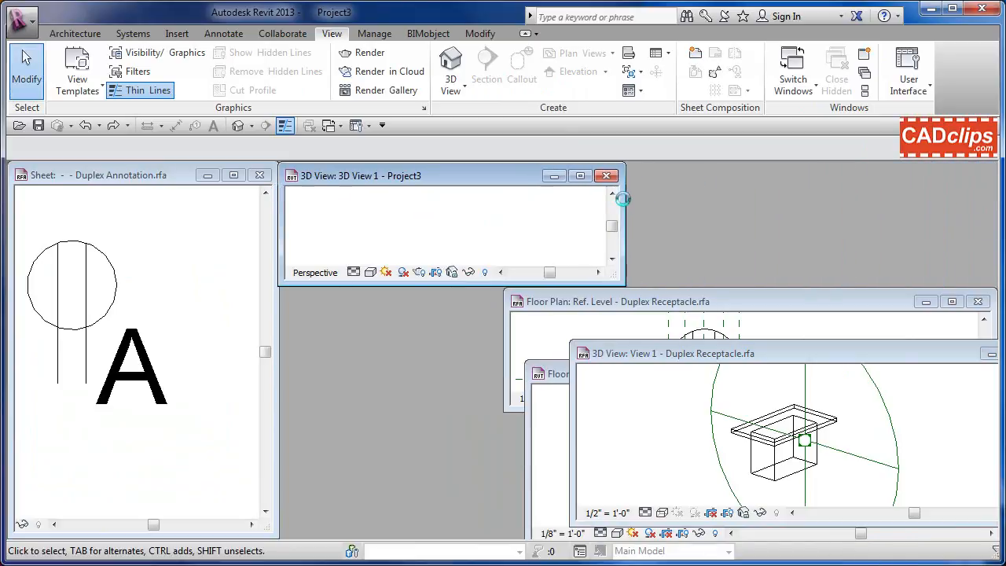
click(542, 307)
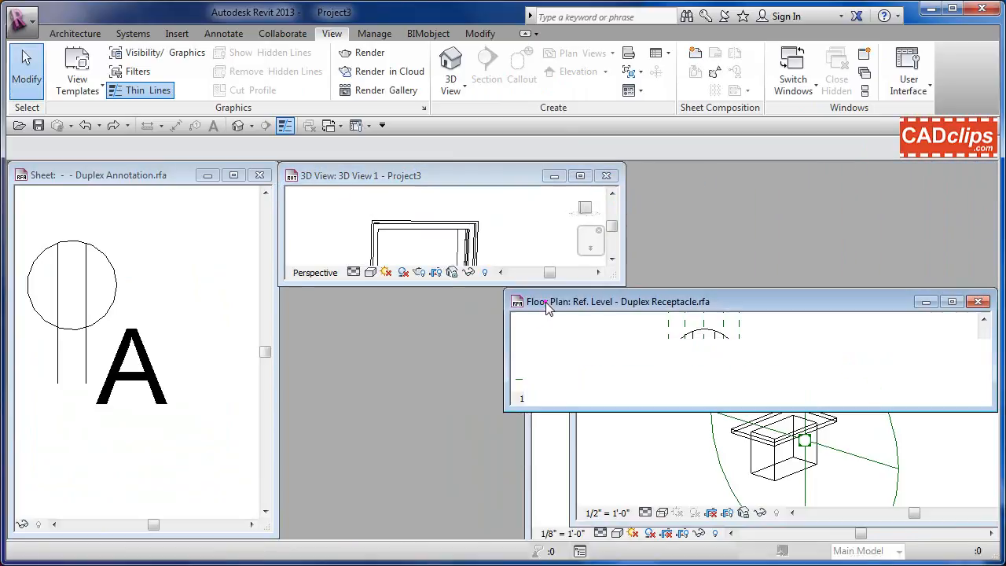
drag(499, 330, 280, 330)
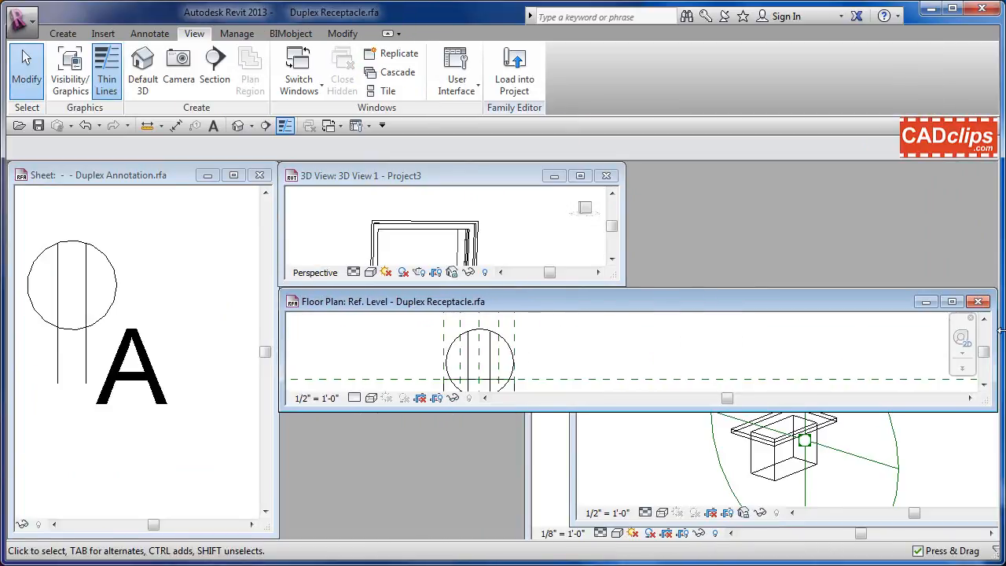
drag(995, 327, 625, 326)
Fit the family's 3D view into a third column above the 1 - Power floor plan, with both windows starting at the middle column's edge.
drag(701, 355, 641, 179)
drag(511, 221, 629, 218)
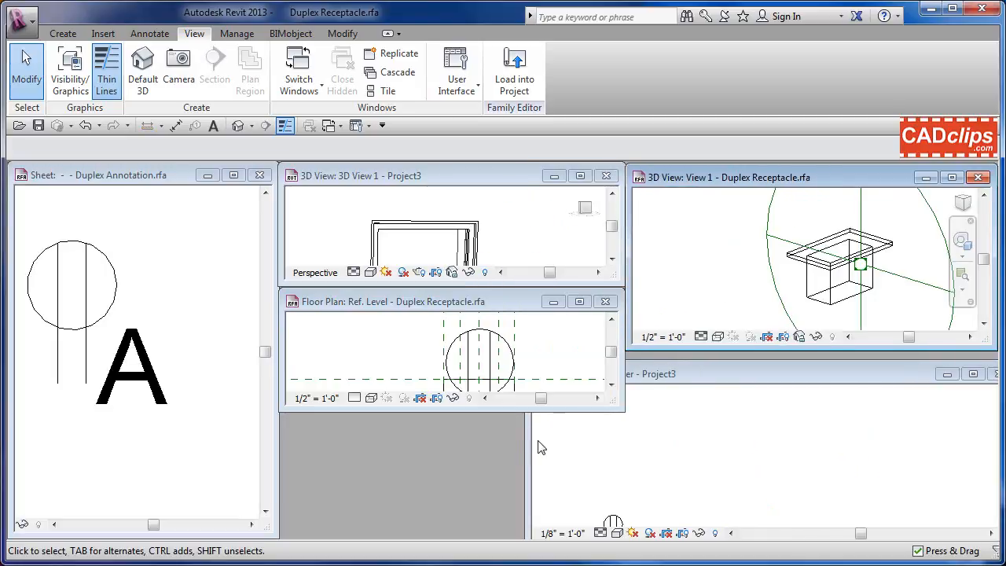
drag(526, 441, 626, 435)
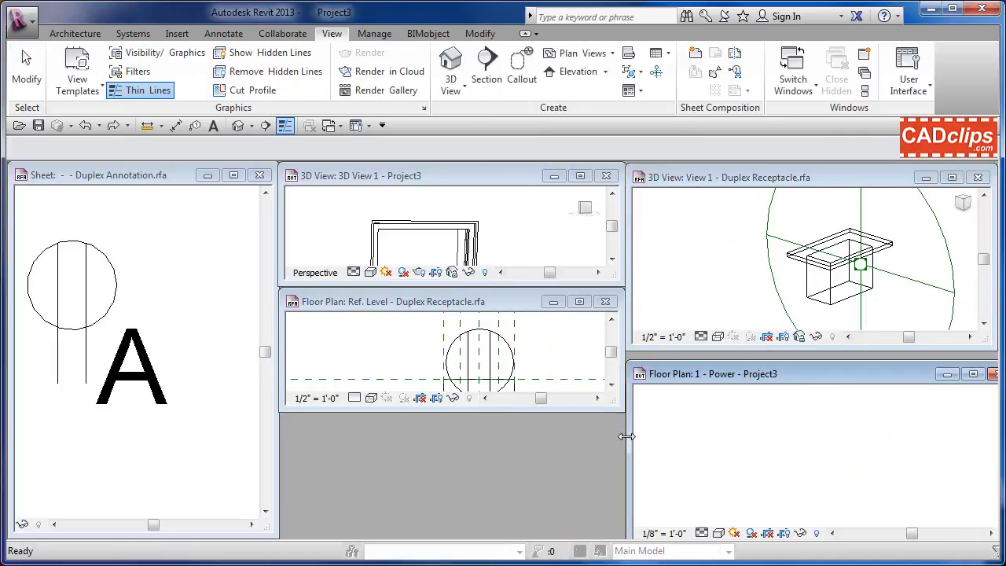
drag(682, 348, 683, 360)
Stretch the Ref. Level plan and the project's 3D View 1 to fill the middle column's height, and reframe their contents.
drag(471, 410, 453, 537)
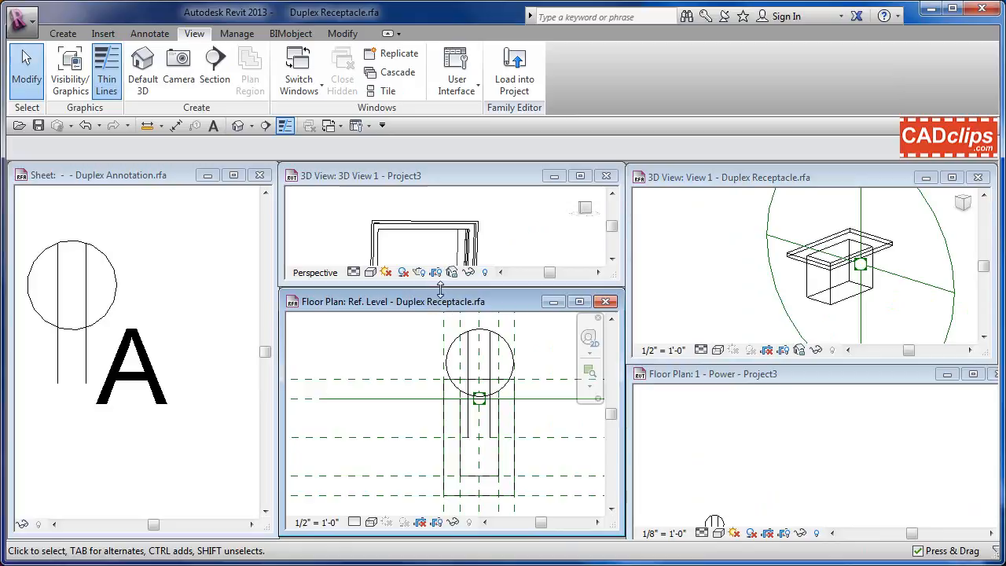
drag(441, 290, 443, 362)
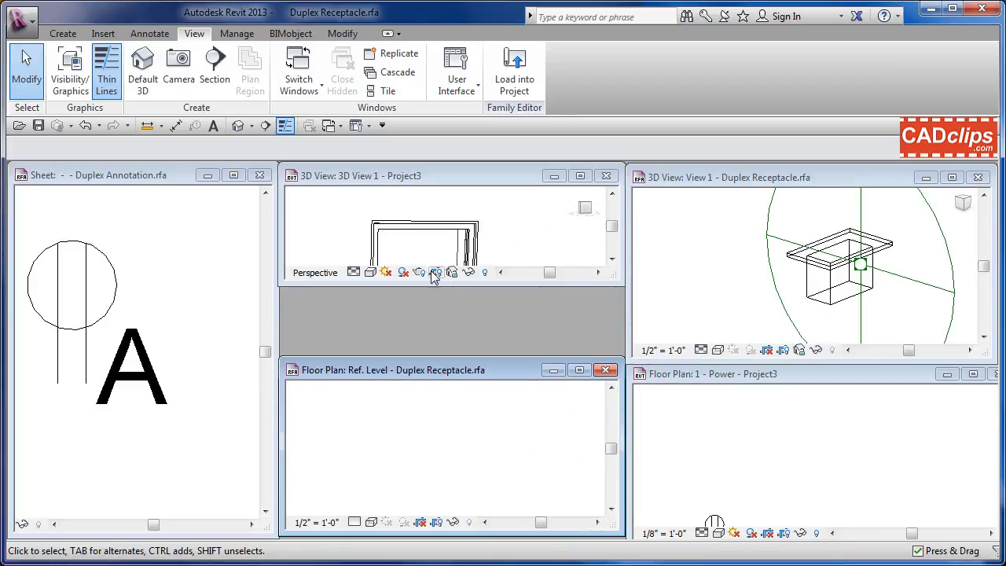
drag(432, 283, 426, 343)
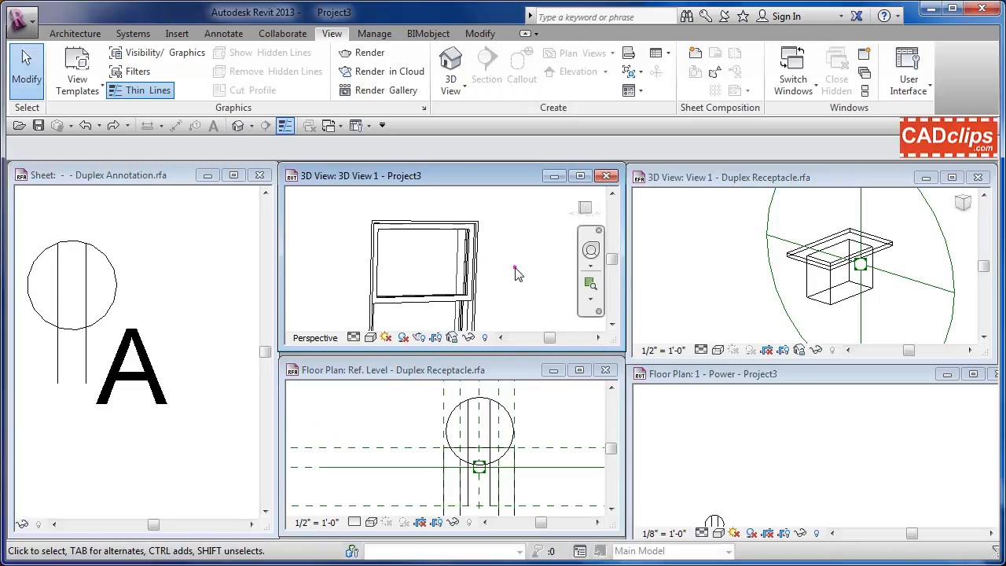
scroll(517, 268, down, 2)
middle_drag(533, 287, 519, 244)
scroll(509, 239, down, 1)
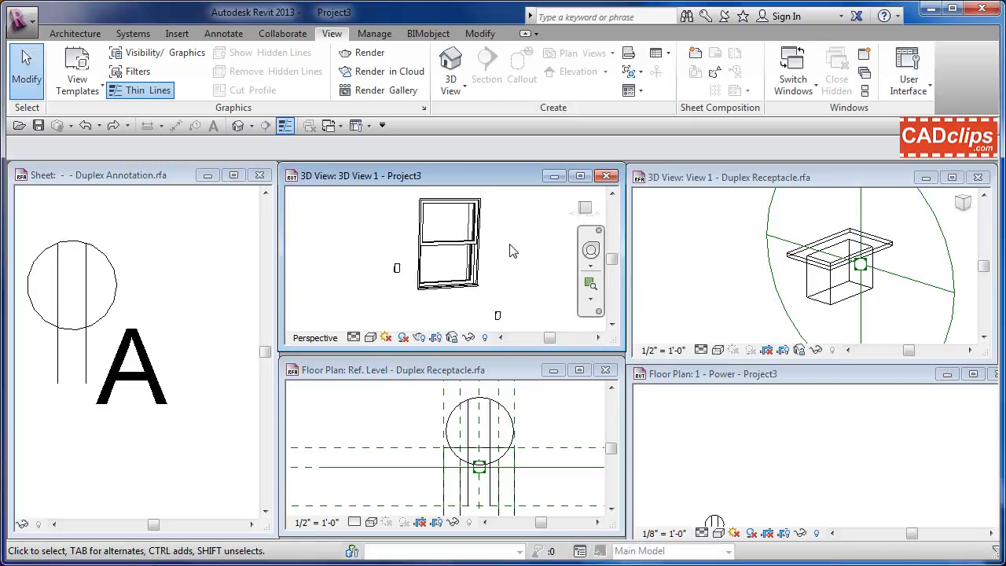
click(544, 386)
scroll(543, 386, down, 2)
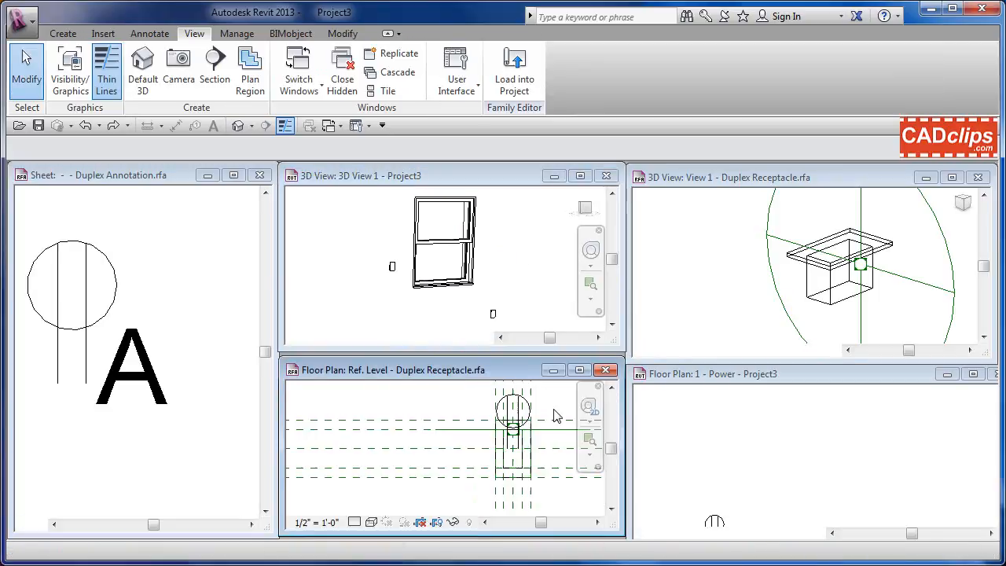
middle_drag(552, 410, 517, 415)
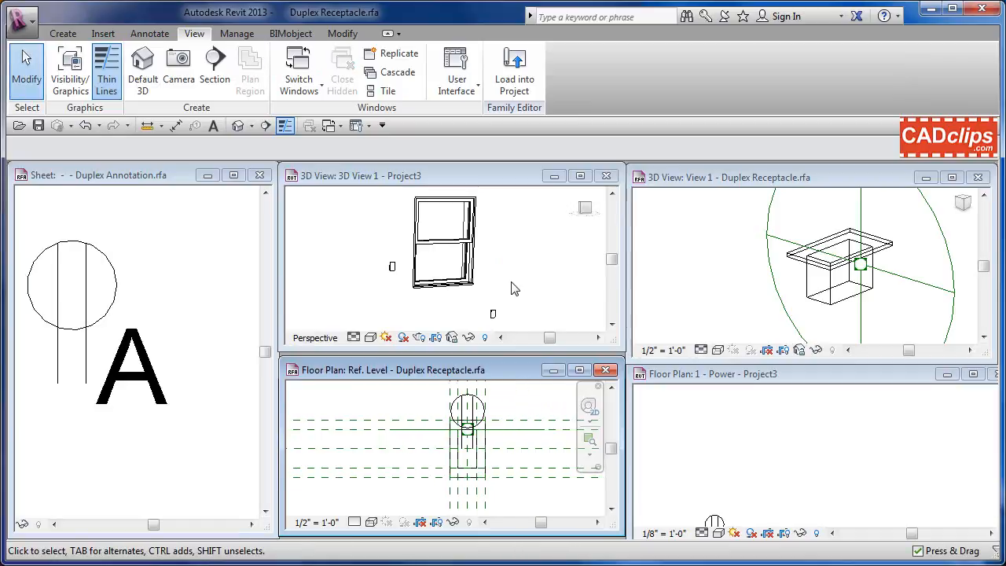
Set the family's 3D view aside and reshape the project's 3D View 1 to fit above the 1 - Power floor plan.
drag(749, 184, 366, 288)
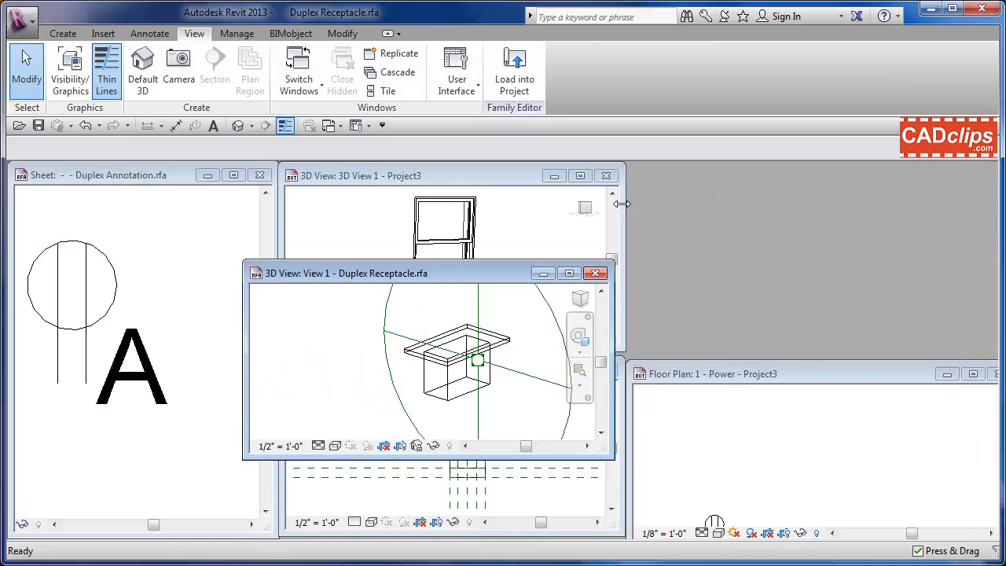
drag(621, 204, 992, 206)
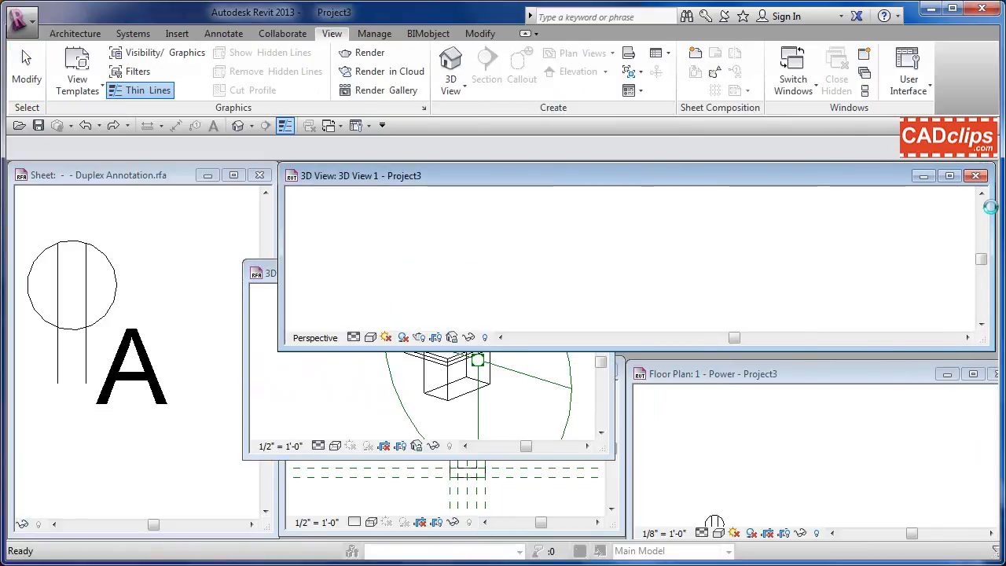
drag(283, 209, 629, 223)
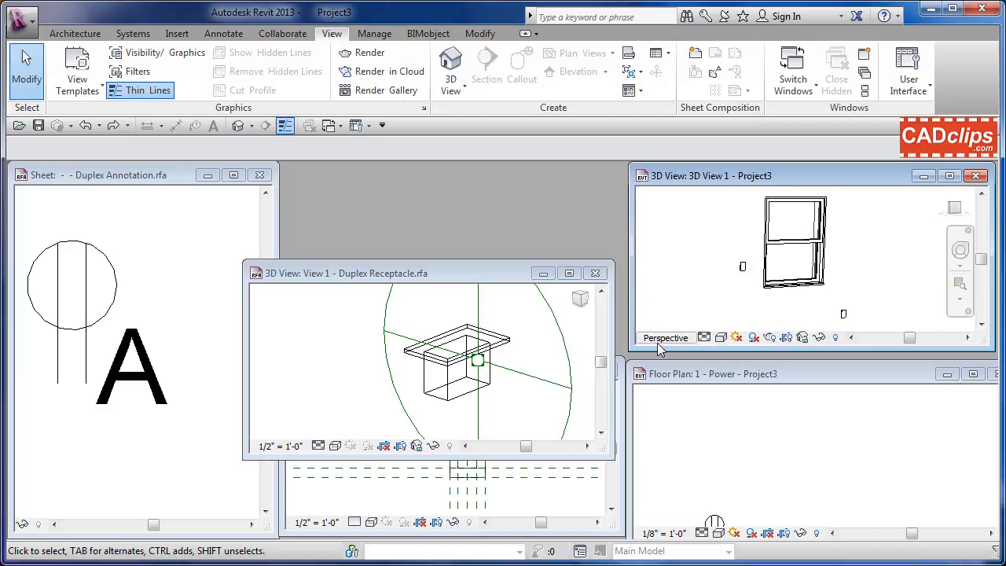
drag(657, 346, 655, 358)
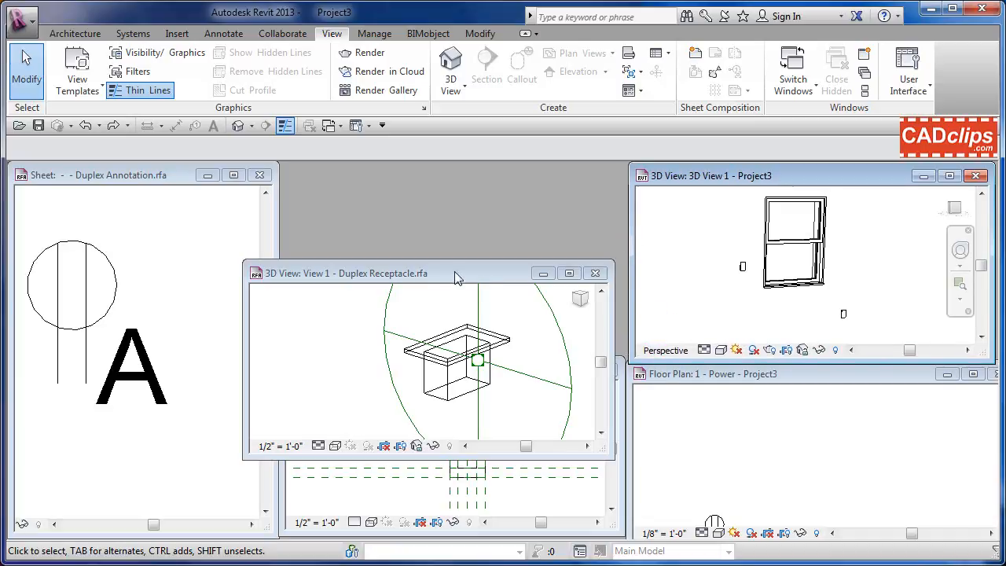
Place the family's 3D view above the Ref. Level plan, narrow it to the middle column's width and center the receptacle.
click(456, 276)
drag(440, 271, 476, 168)
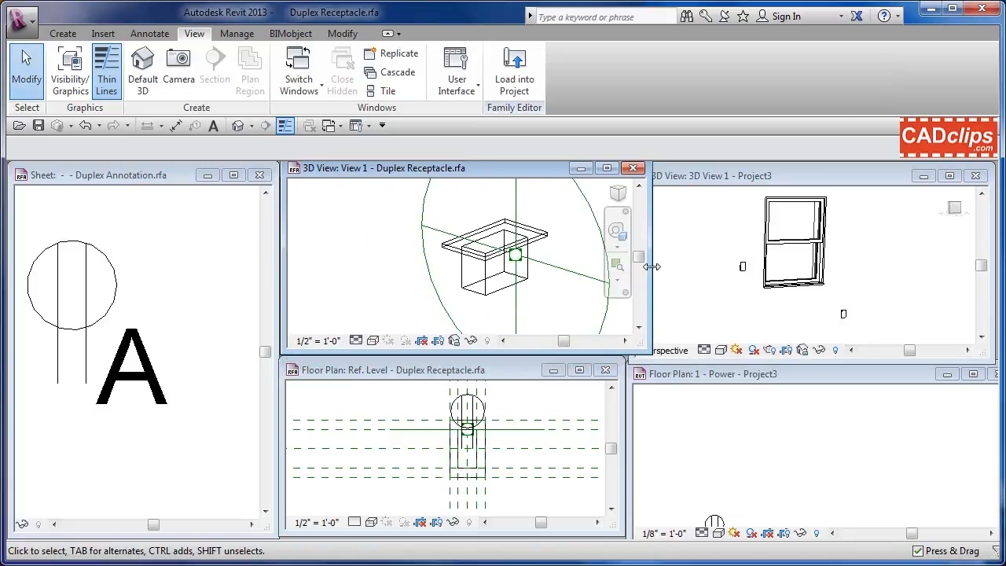
drag(653, 266, 624, 268)
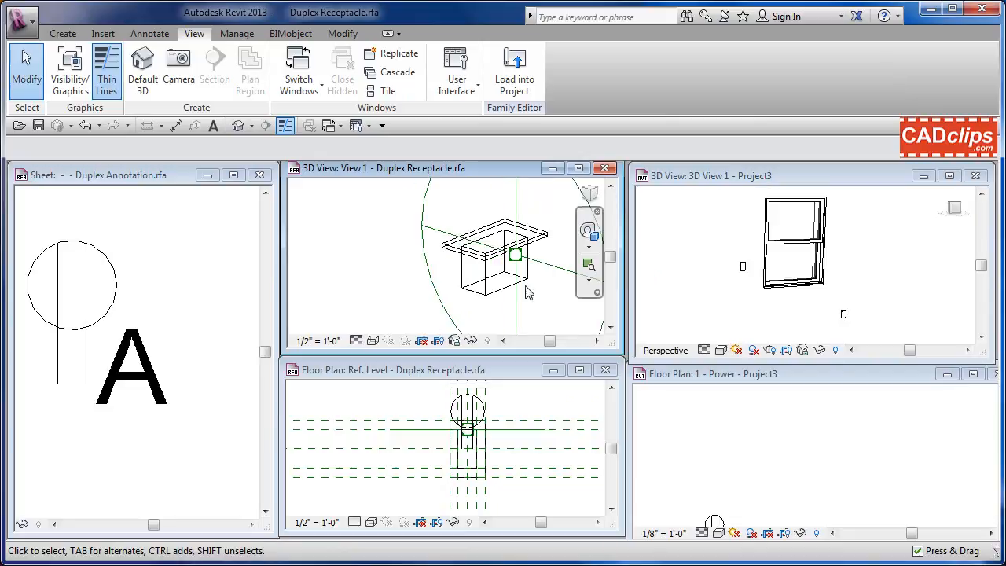
middle_drag(399, 288, 362, 293)
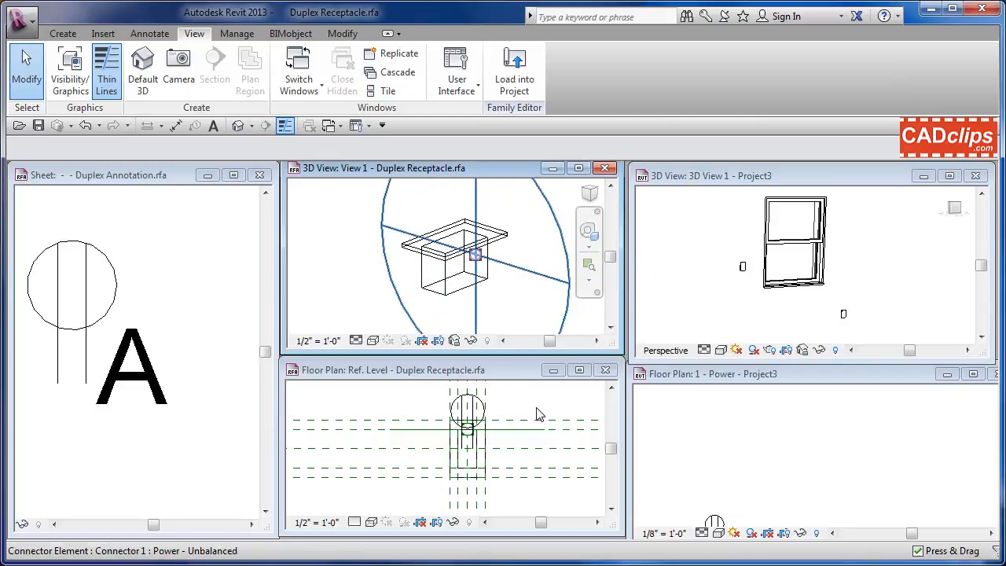
Zoom all the open views to fit, and enlarge the wall with its receptacles in the 1 - Power floor plan.
click(218, 411)
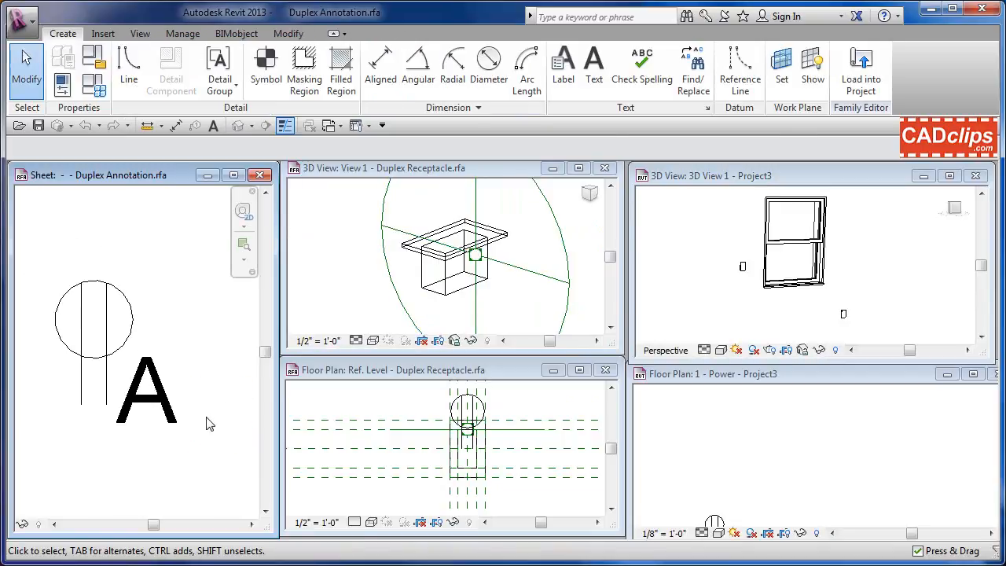
middle_drag(206, 417, 225, 415)
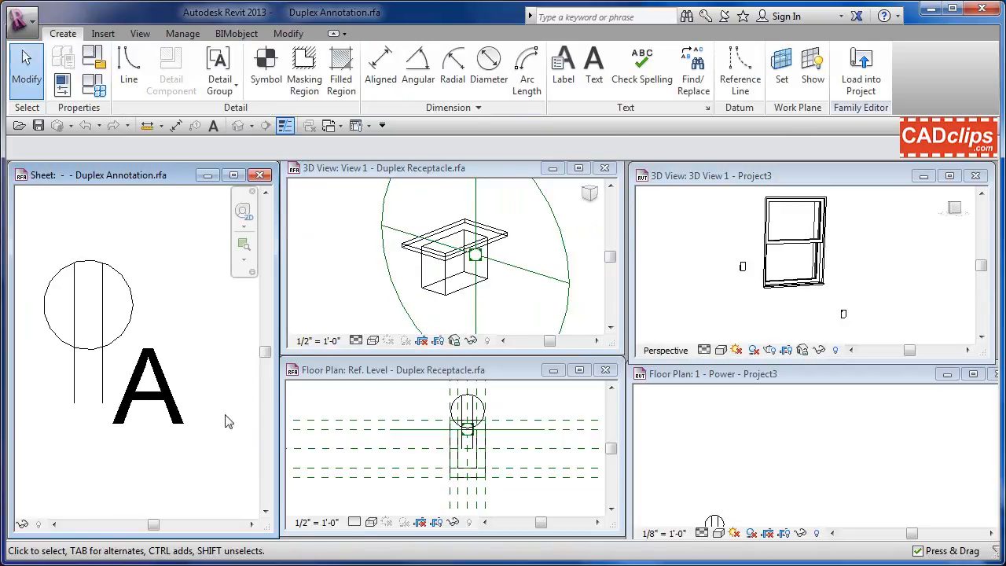
click(524, 394)
click(783, 409)
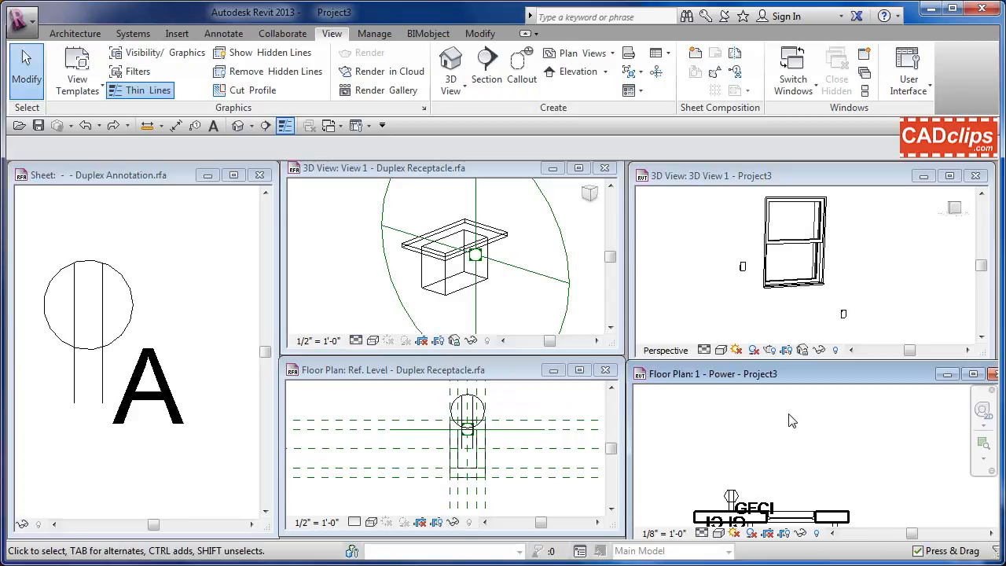
key(z)
key(a)
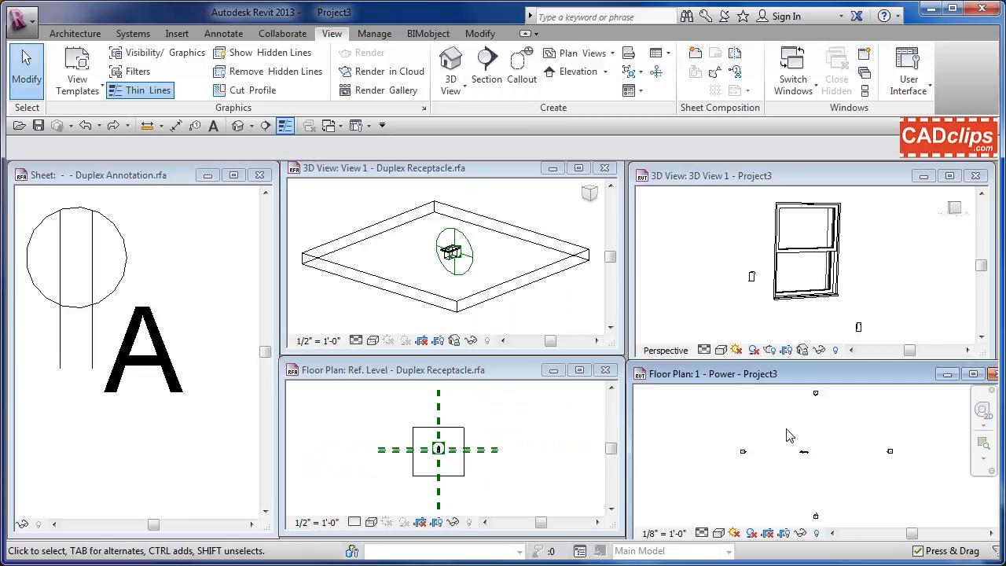
scroll(802, 459, up, 5)
scroll(832, 450, up, 3)
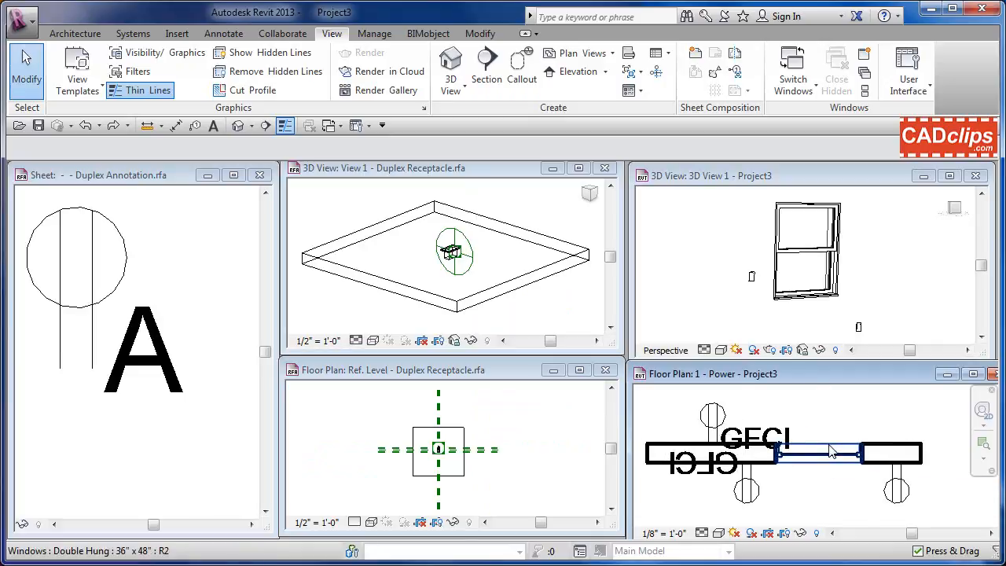
Set the 1 - Power floor plan's scale to 1/4" = 1'-0" and reframe the whole wall with its receptacles.
click(679, 534)
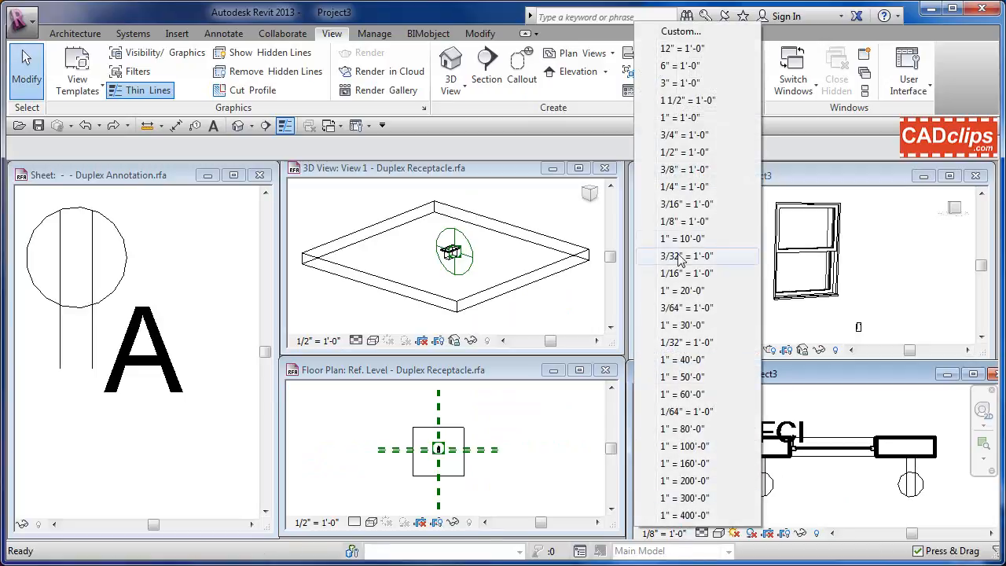
click(684, 188)
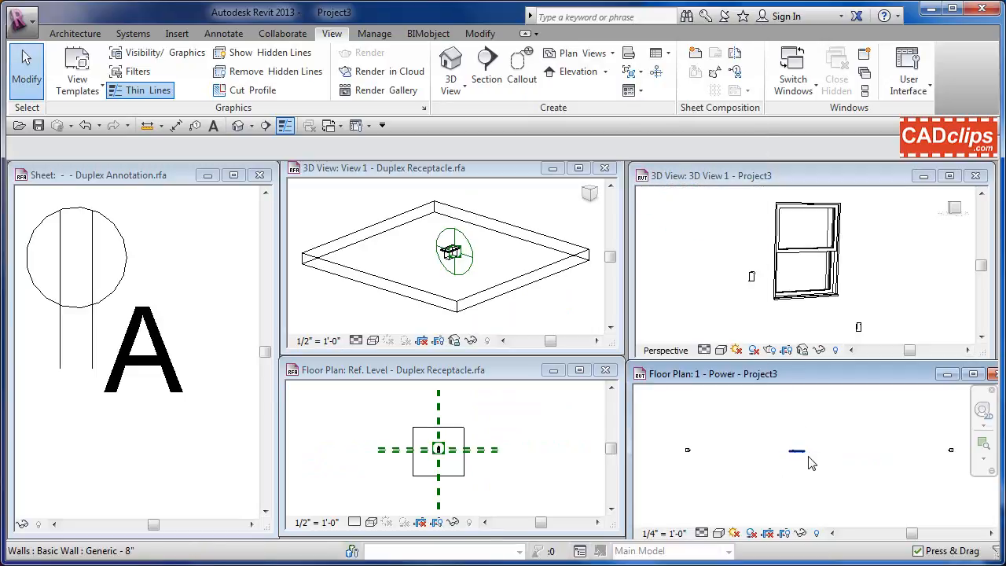
scroll(795, 452, up, 5)
scroll(796, 453, up, 2)
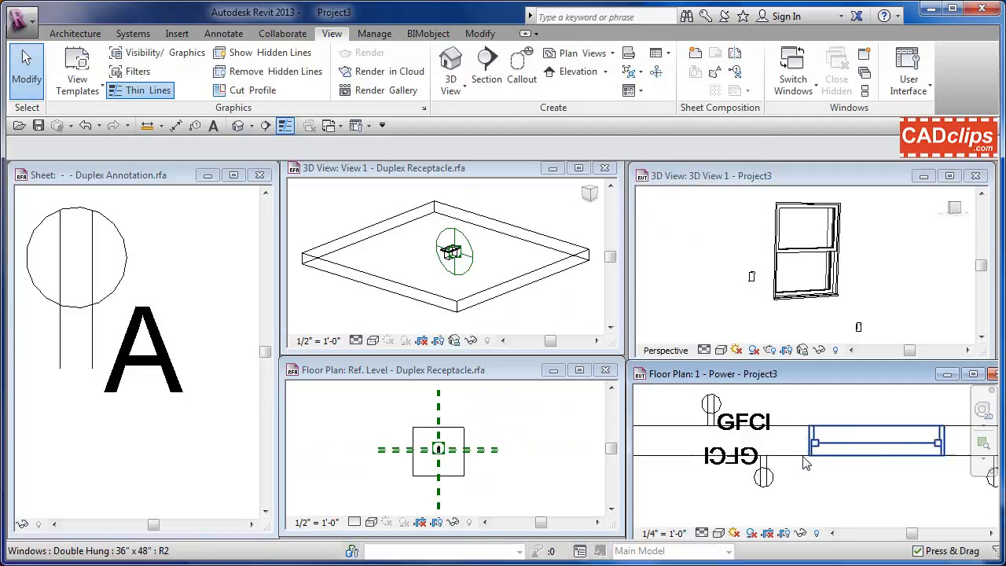
scroll(810, 464, down, 2)
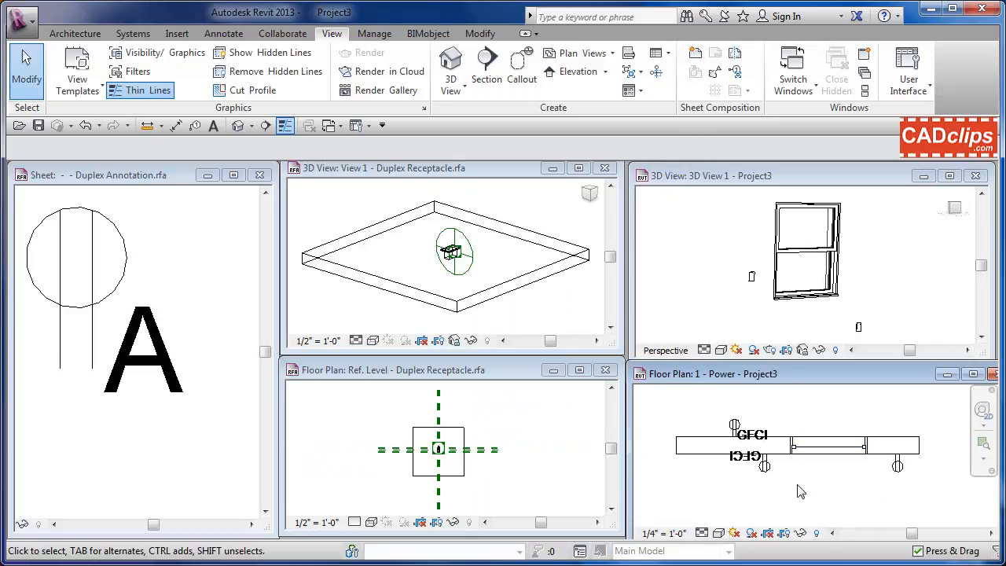
Enlarge and center the receptacle and its symbol in the family's Ref. Level floor plan.
scroll(441, 456, up, 5)
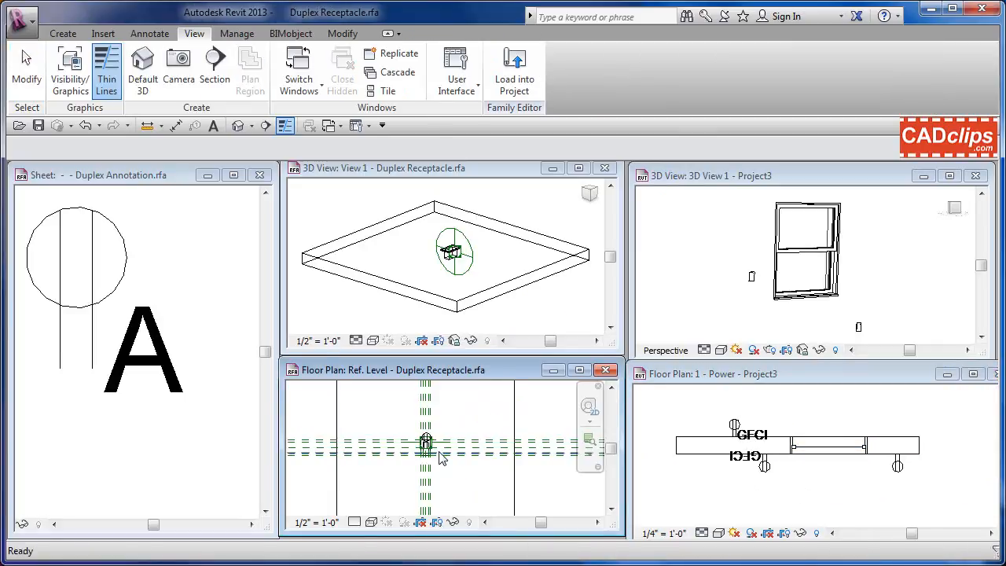
scroll(430, 458, up, 3)
middle_drag(467, 458, 477, 438)
scroll(481, 462, up, 1)
Enlarge and center the receptacle in the family's 3D view, and center the symbol and label in the Duplex Annotation sheet.
click(477, 298)
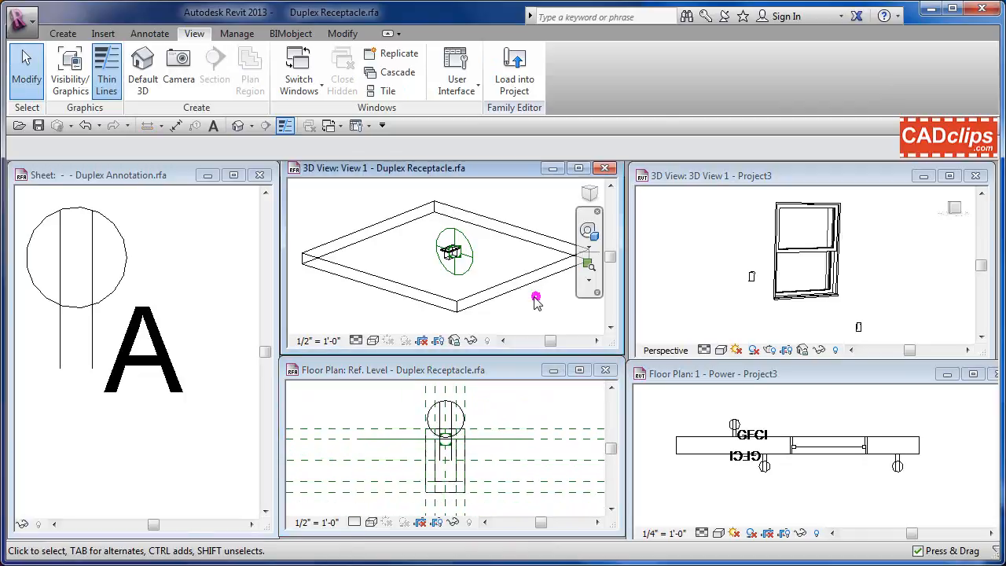
scroll(523, 296, up, 2)
scroll(493, 255, up, 2)
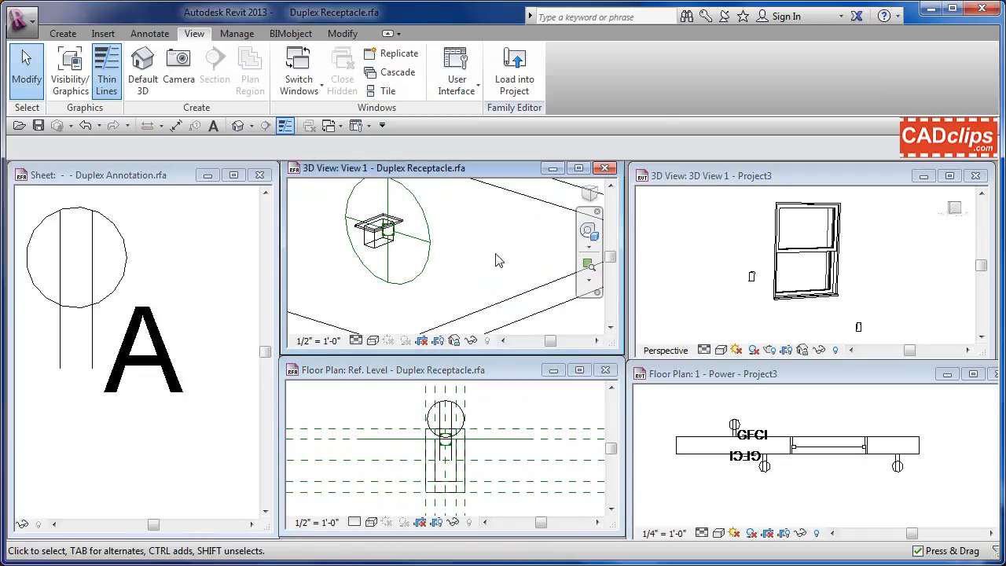
middle_drag(498, 253, 474, 285)
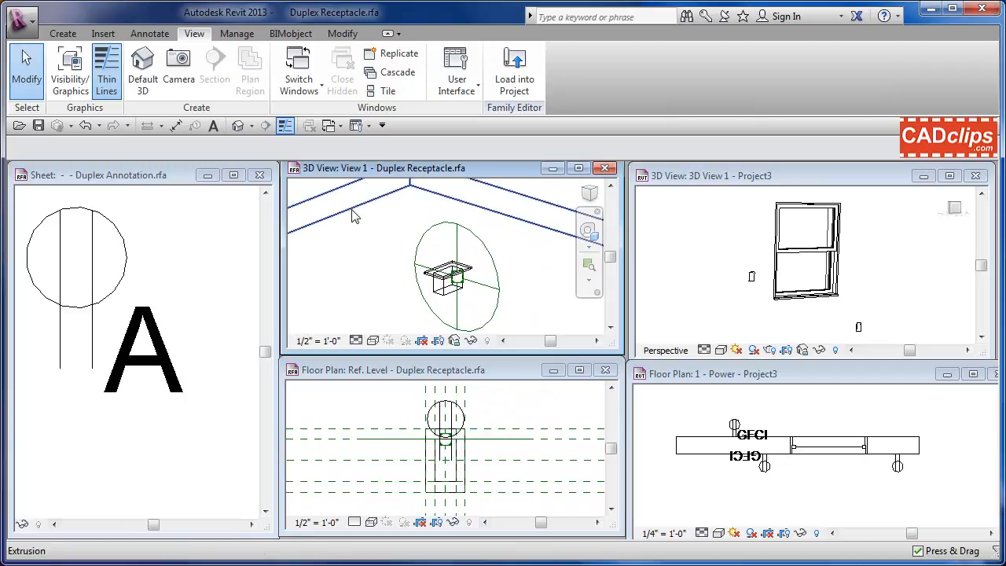
click(208, 279)
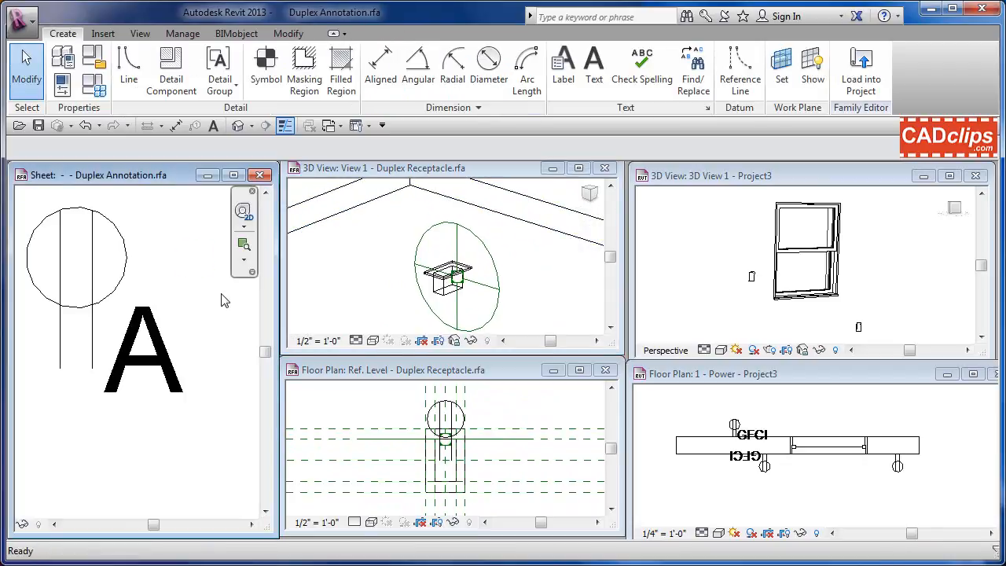
mouse_move(225, 297)
middle_down()
mouse_move(216, 289)
mouse_move(223, 296)
middle_up()
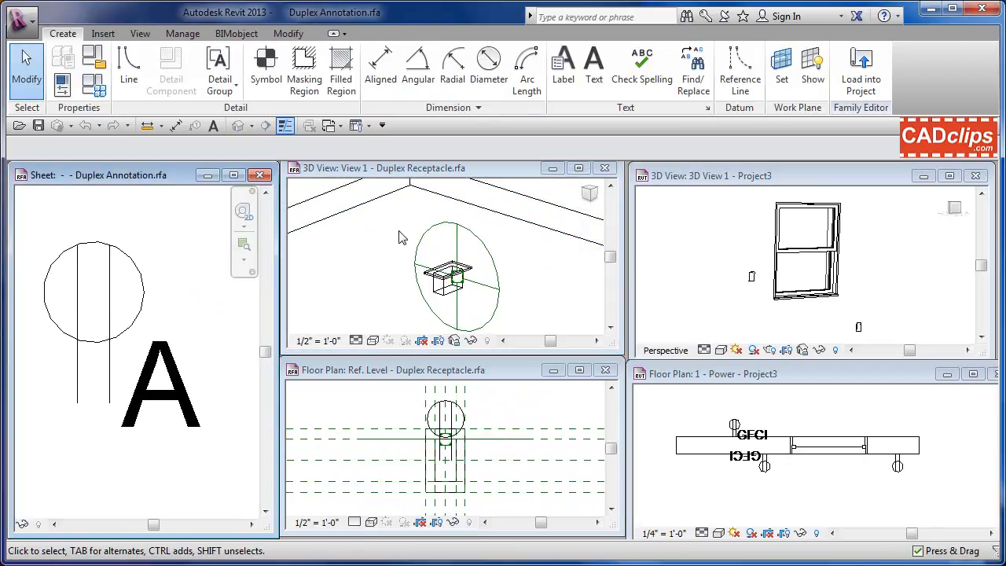